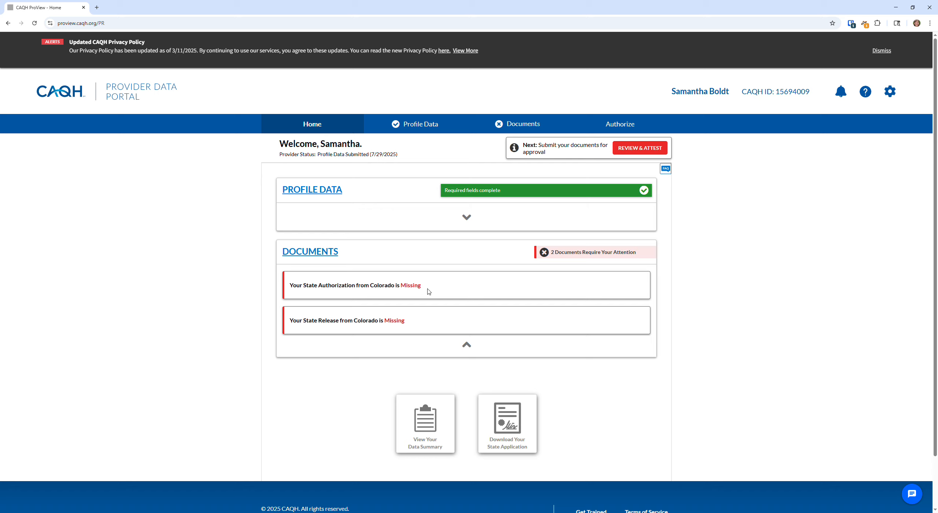
Check the two missing Colorado document notices, then open the Personal Information section
left_click_drag(422, 324, 296, 298)
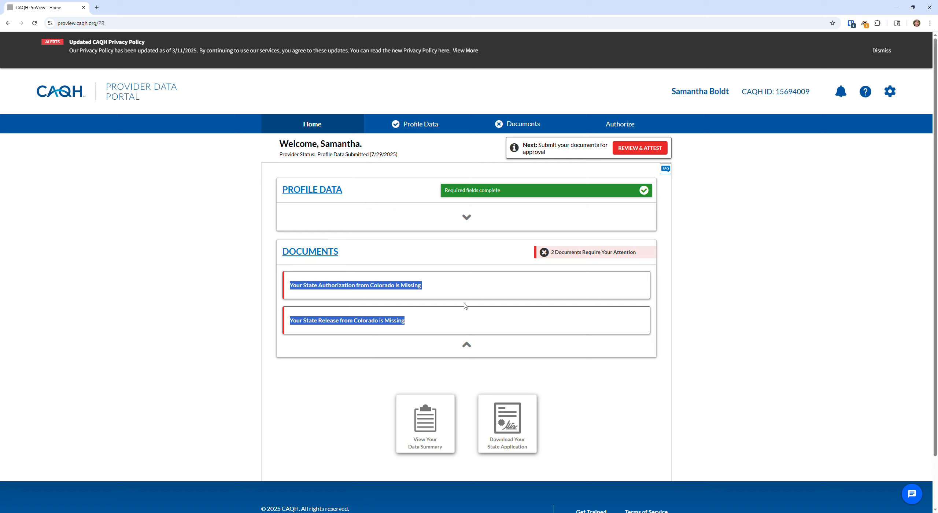
left_click(679, 308)
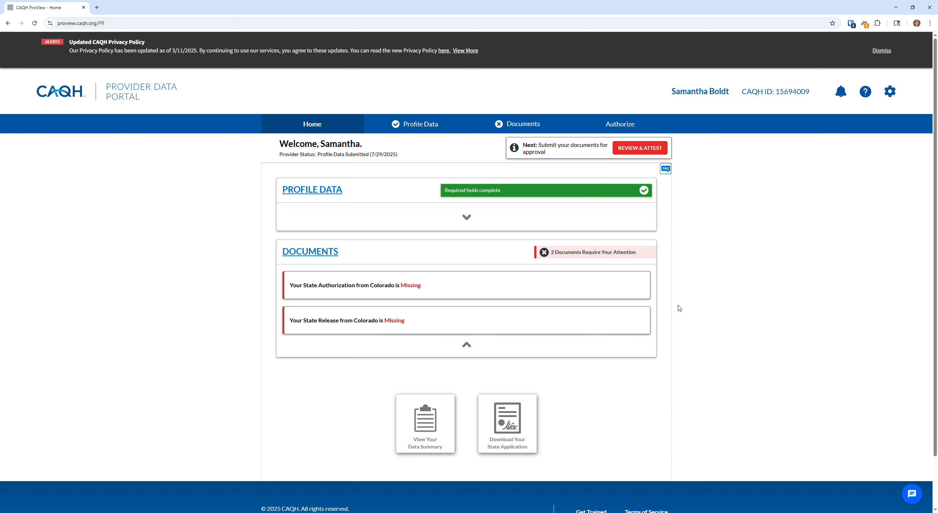
scroll(680, 308, "down", 2)
scroll(576, 207, "up", 2)
mouse_move(421, 127)
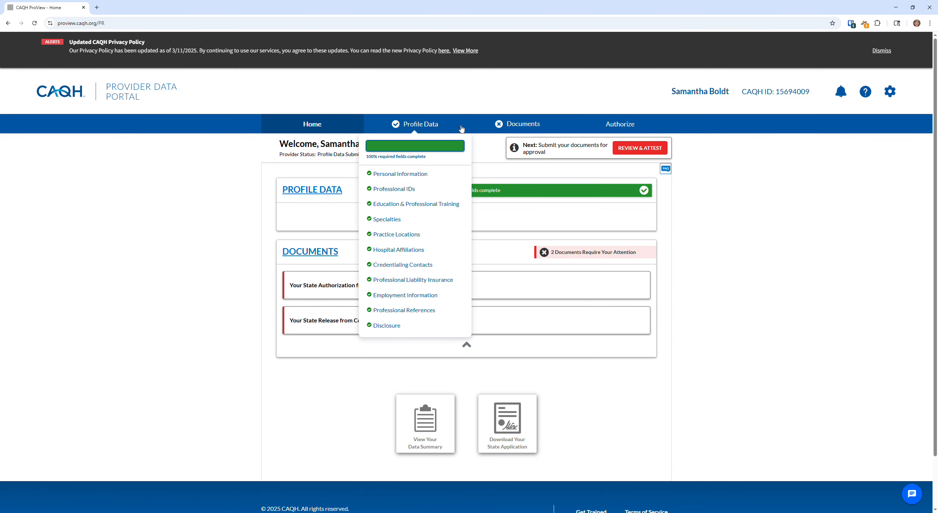
left_click(426, 126)
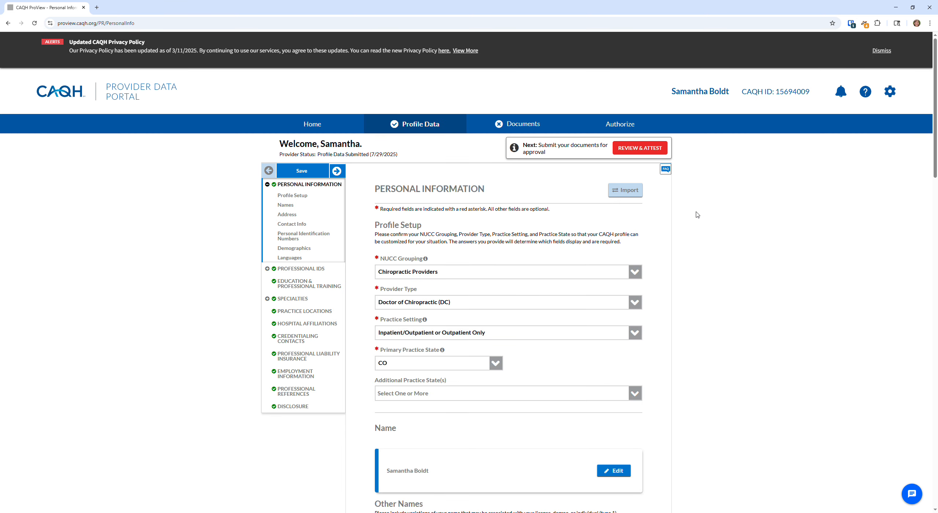
Review the identification entries and check the Practice Setting options, leaving it unchanged
scroll(446, 178, "down", 1)
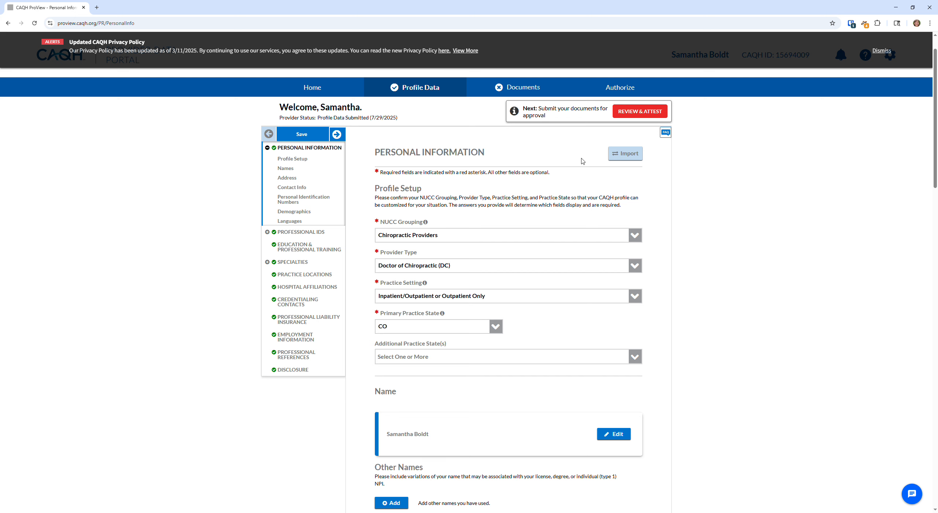
scroll(480, 172, "down", 1)
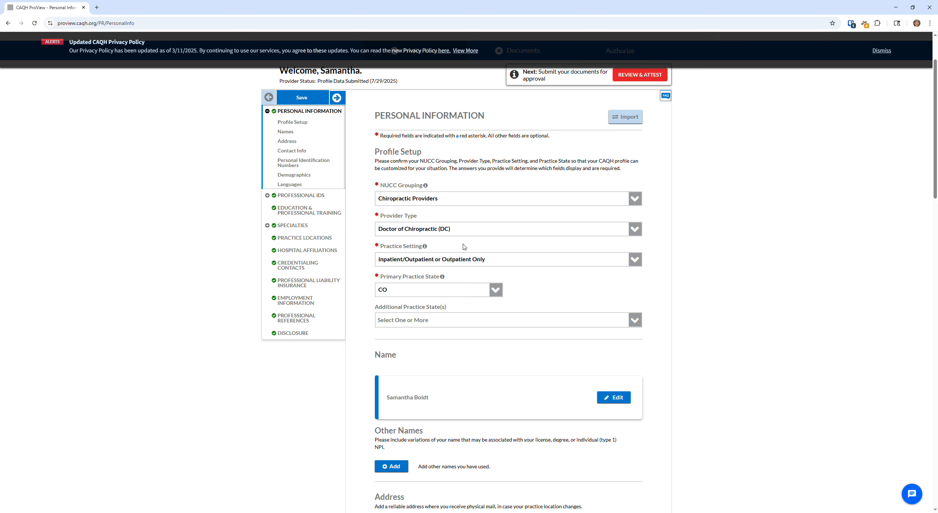
scroll(520, 254, "down", 1)
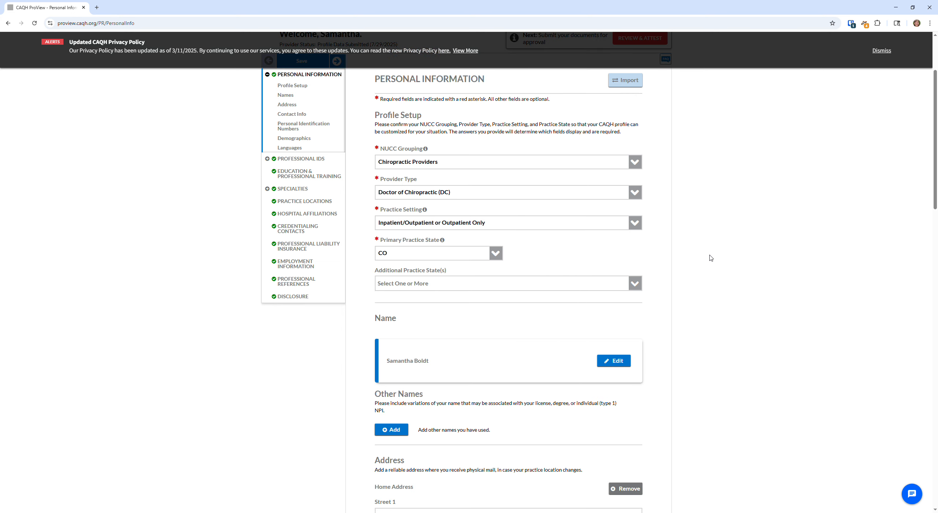
left_click(635, 223)
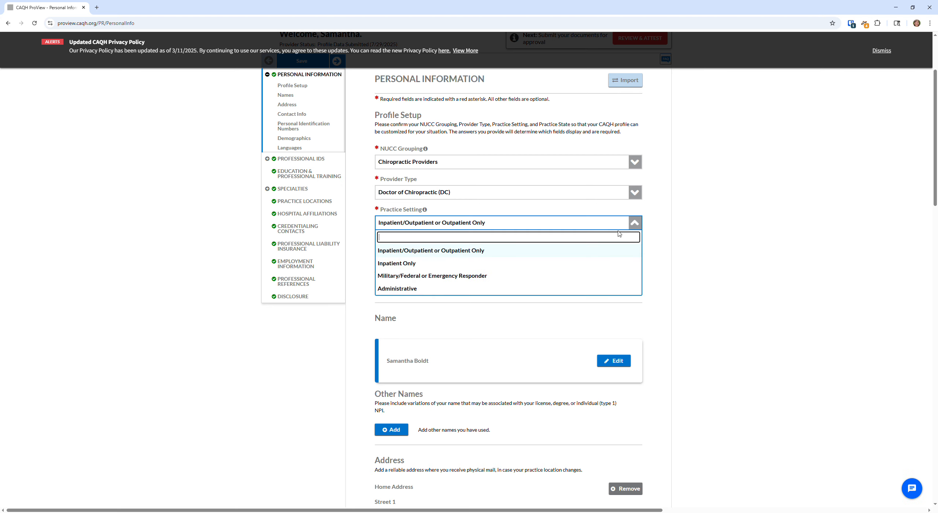
left_click(737, 239)
Scroll through the remaining Personal Information entries down to Demographics
scroll(716, 264, "down", 1)
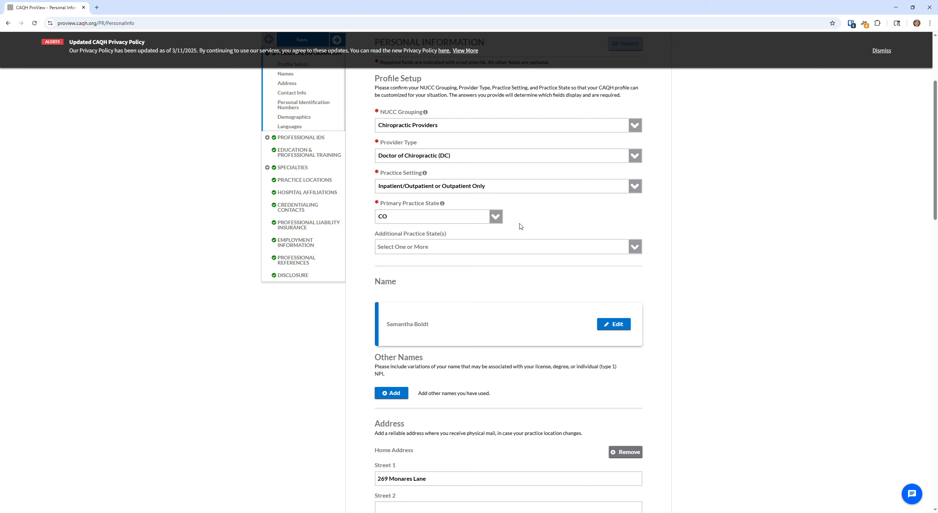
scroll(536, 210, "down", 1)
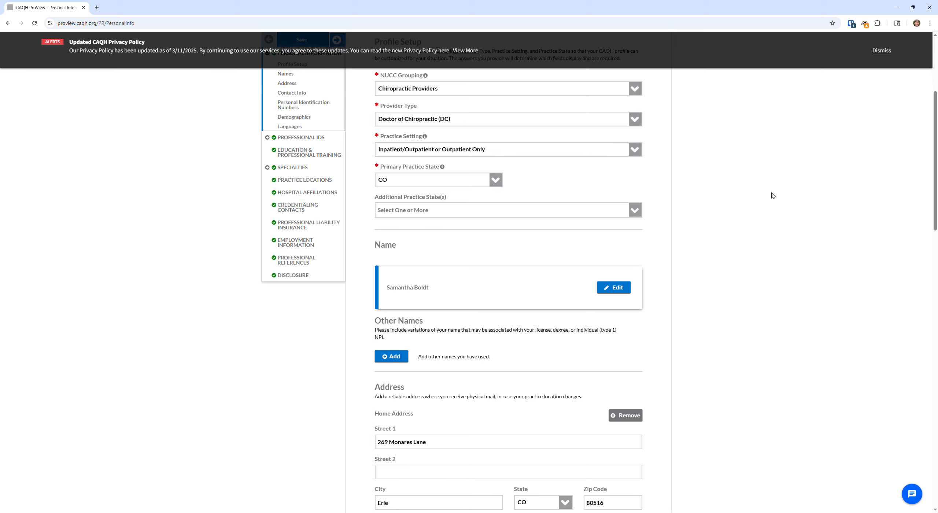
scroll(789, 199, "down", 1)
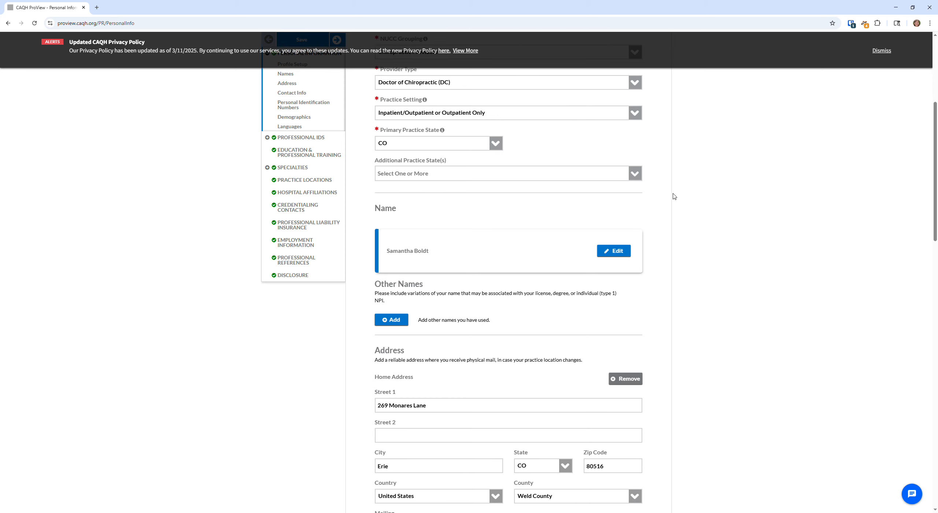
scroll(704, 201, "down", 4)
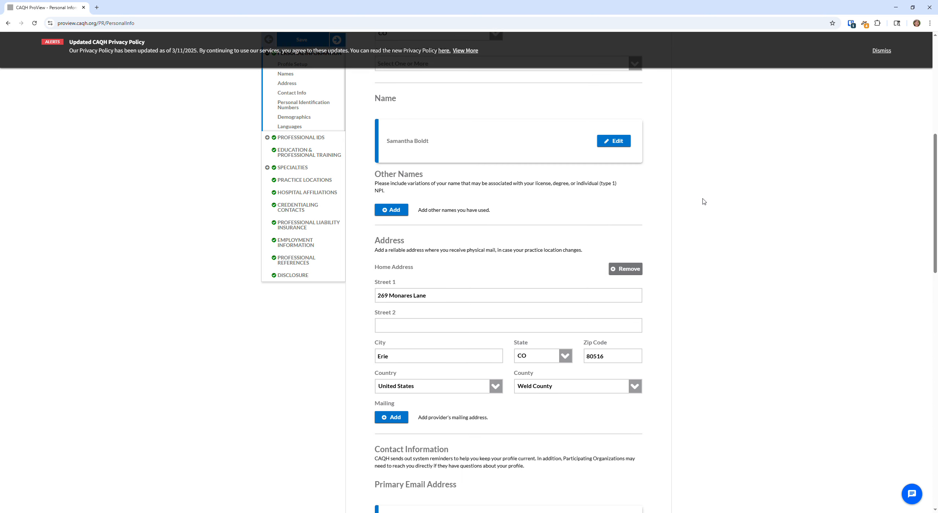
scroll(450, 202, "down", 1)
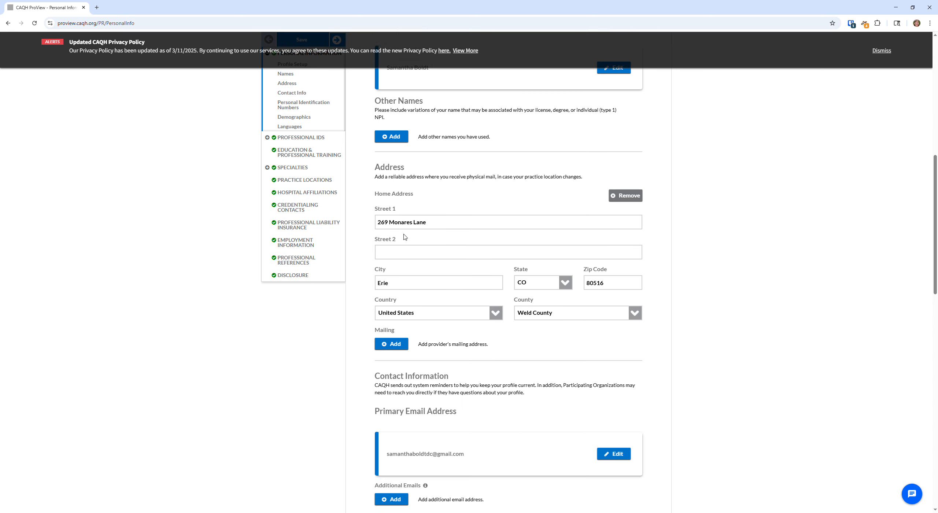
scroll(446, 270, "down", 1)
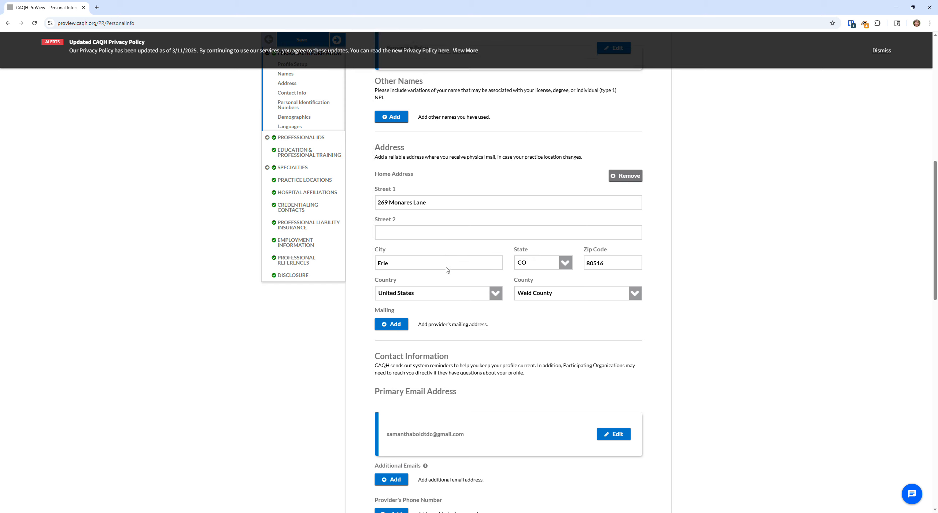
scroll(459, 240, "down", 2)
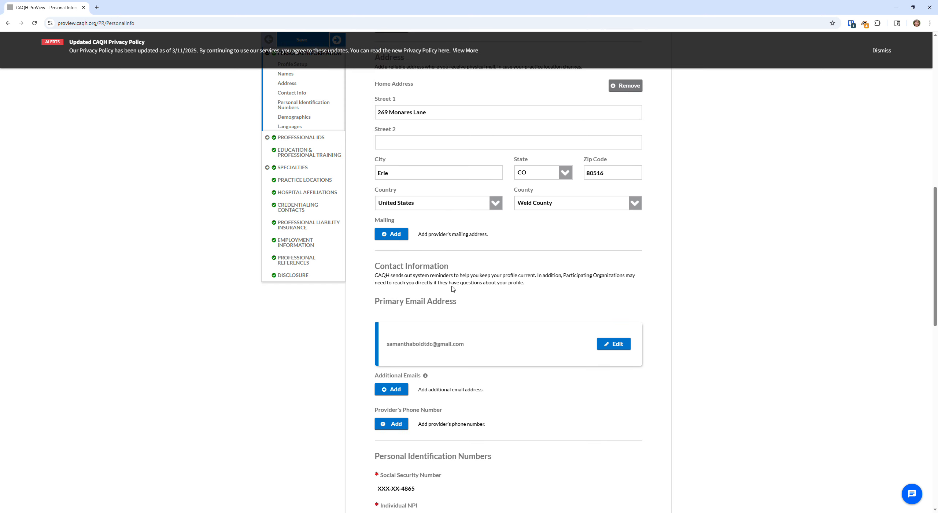
scroll(450, 344, "down", 2)
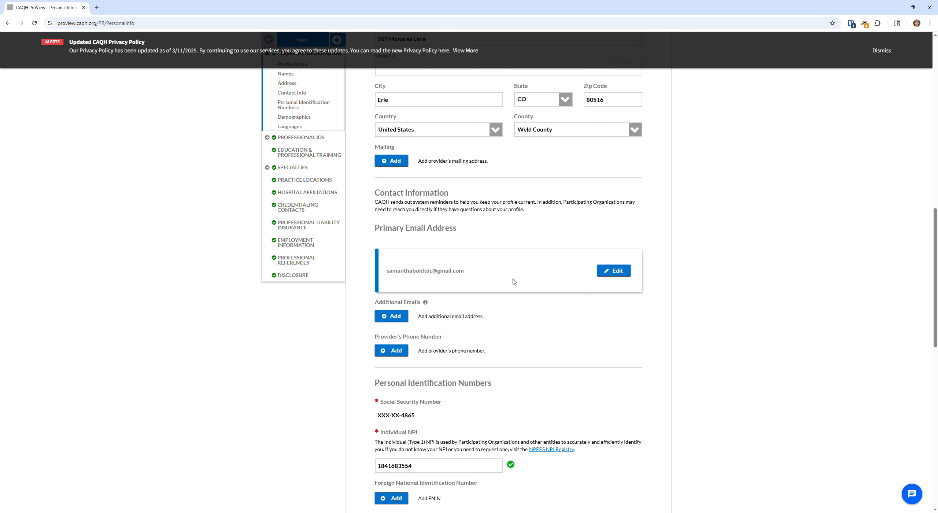
scroll(511, 246, "down", 1)
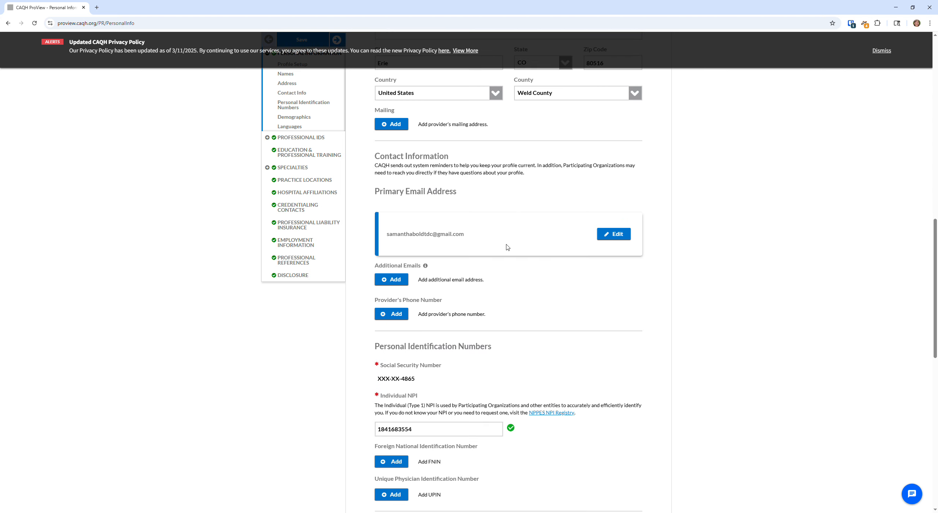
scroll(516, 257, "down", 5)
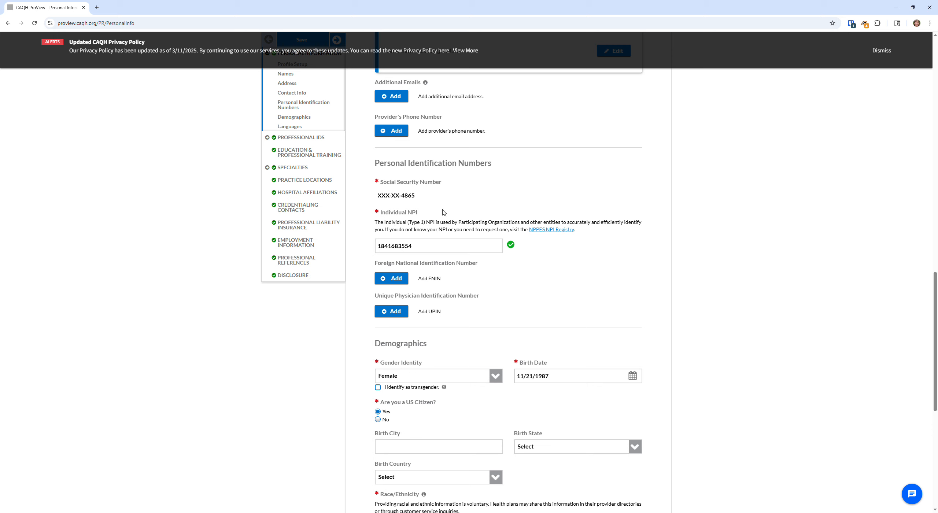
scroll(649, 248, "down", 1)
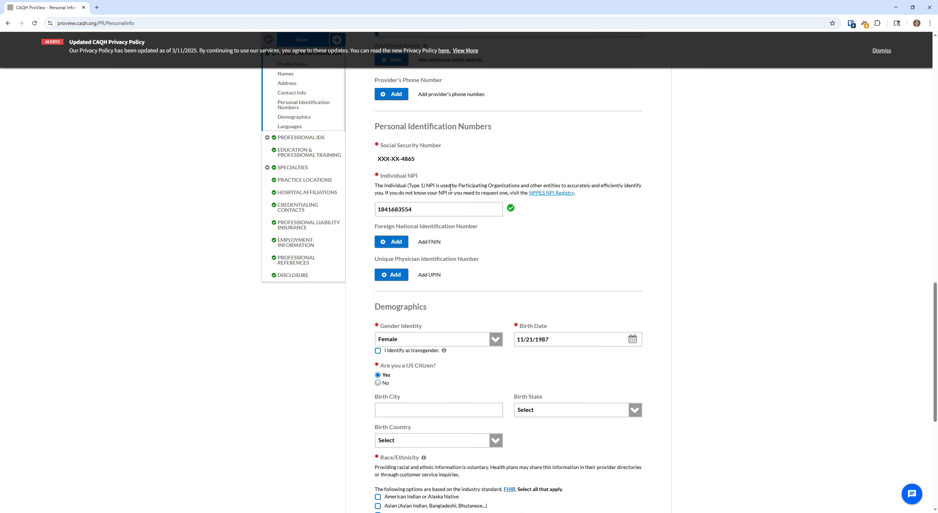
scroll(451, 187, "down", 1)
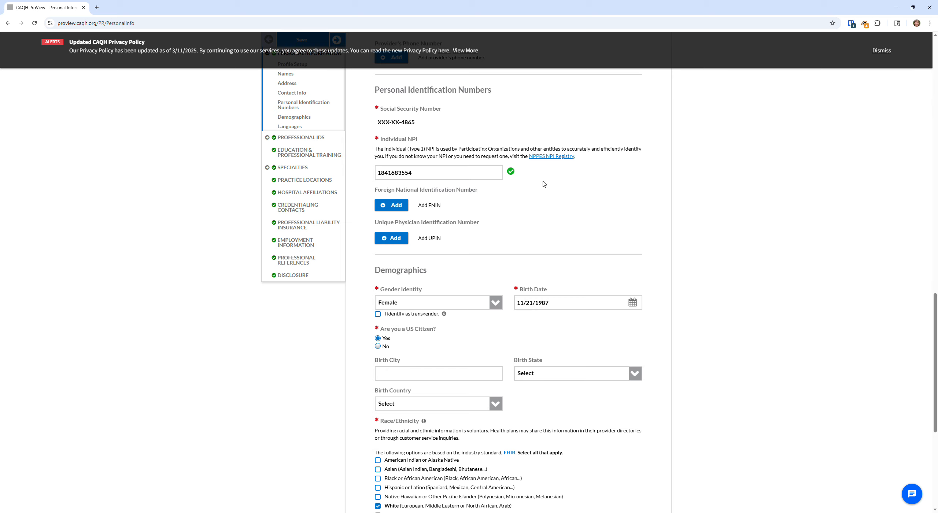
scroll(582, 188, "down", 2)
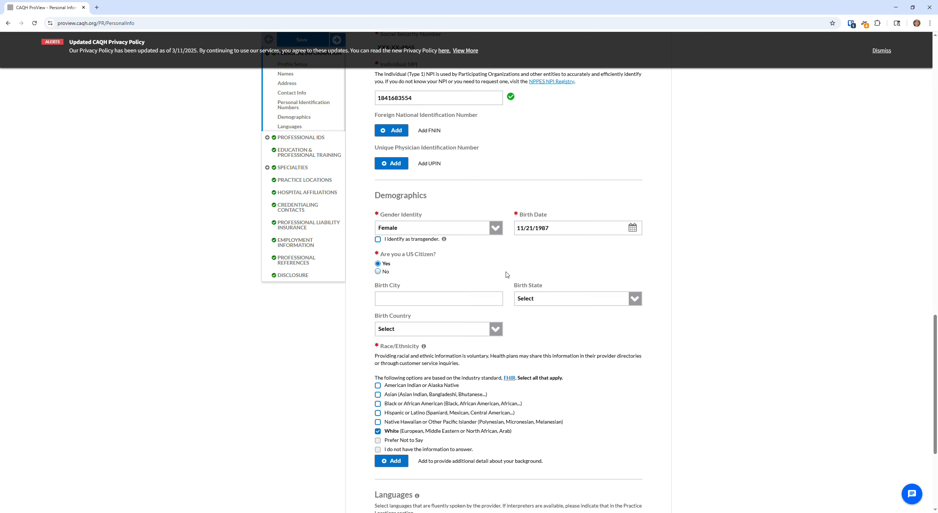
Set the provider's birth country to United States
scroll(508, 275, "down", 1)
scroll(677, 277, "down", 2)
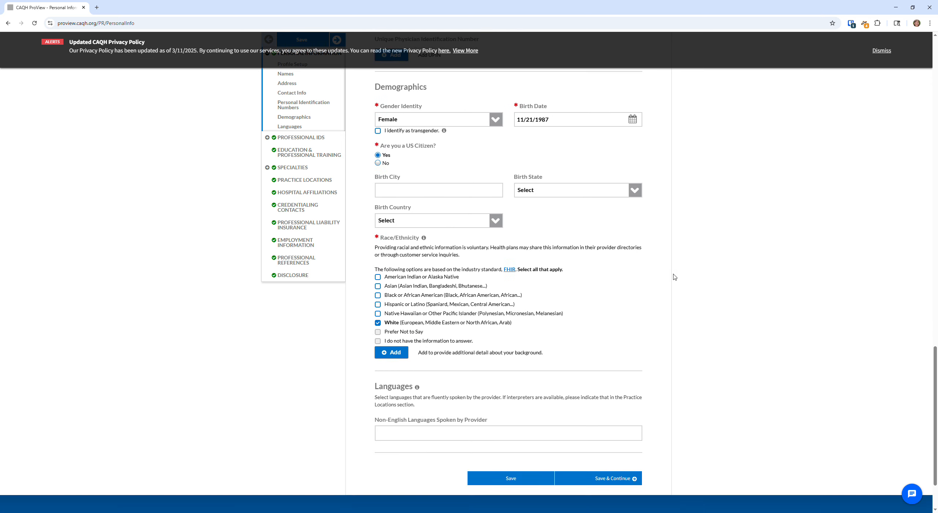
left_click(496, 222)
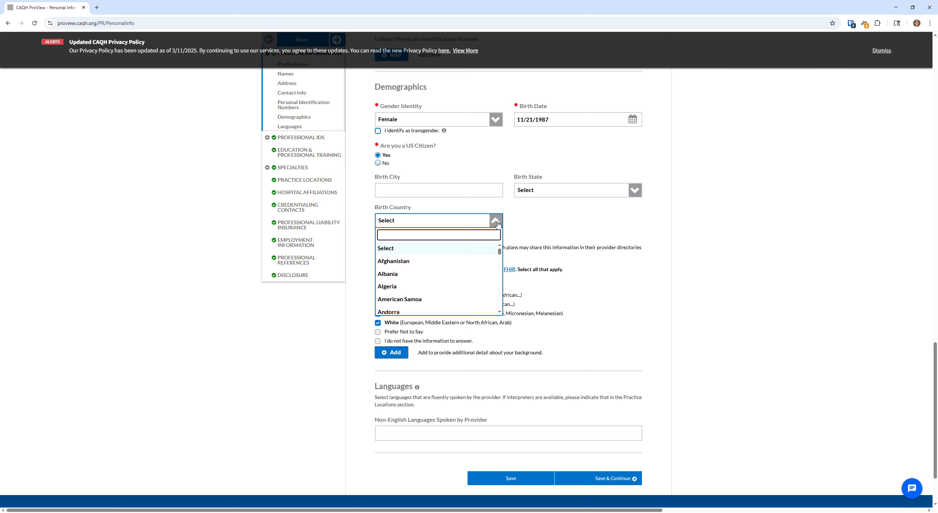
scroll(466, 264, "down", 20)
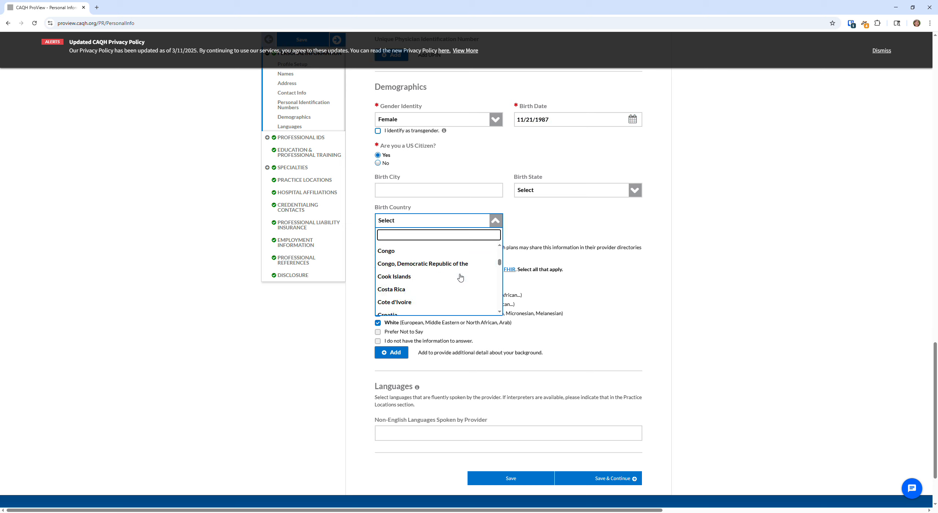
scroll(460, 285, "down", 20)
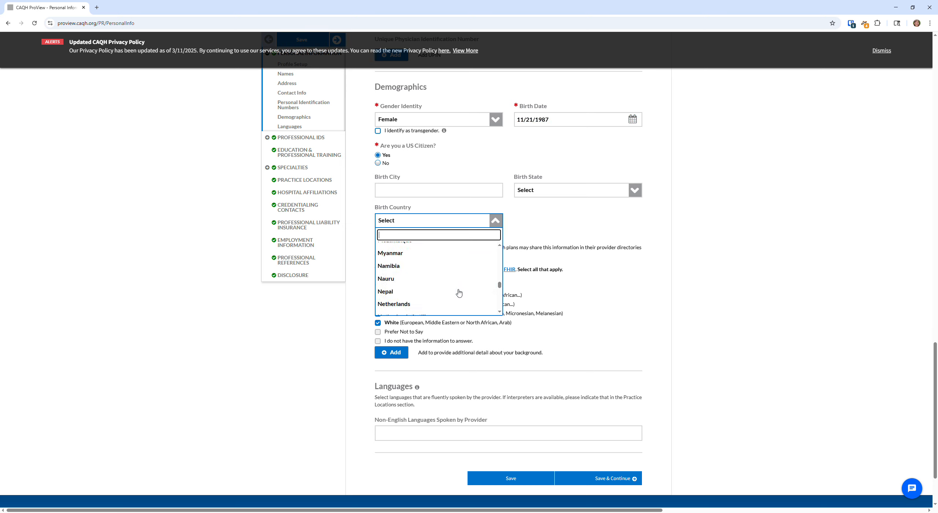
scroll(458, 292, "down", 20)
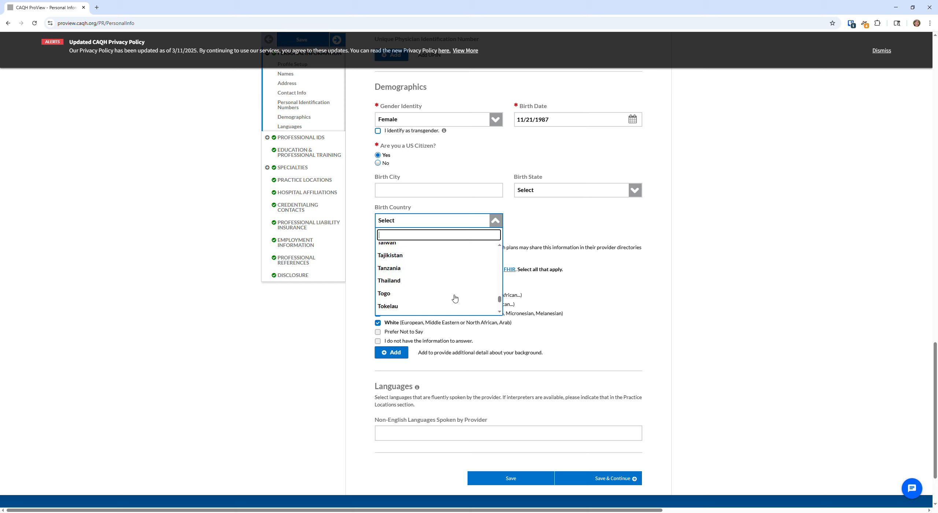
scroll(455, 299, "down", 3)
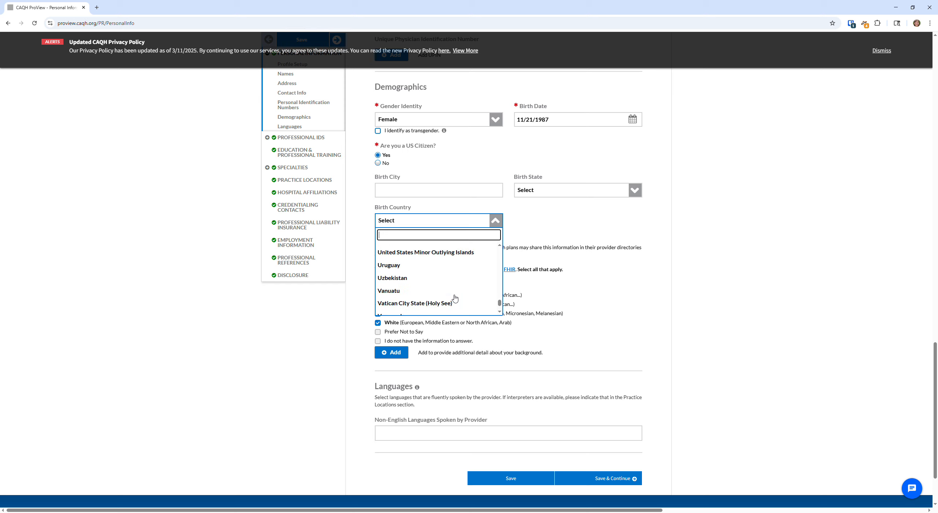
scroll(458, 300, "up", 1)
left_click(437, 281)
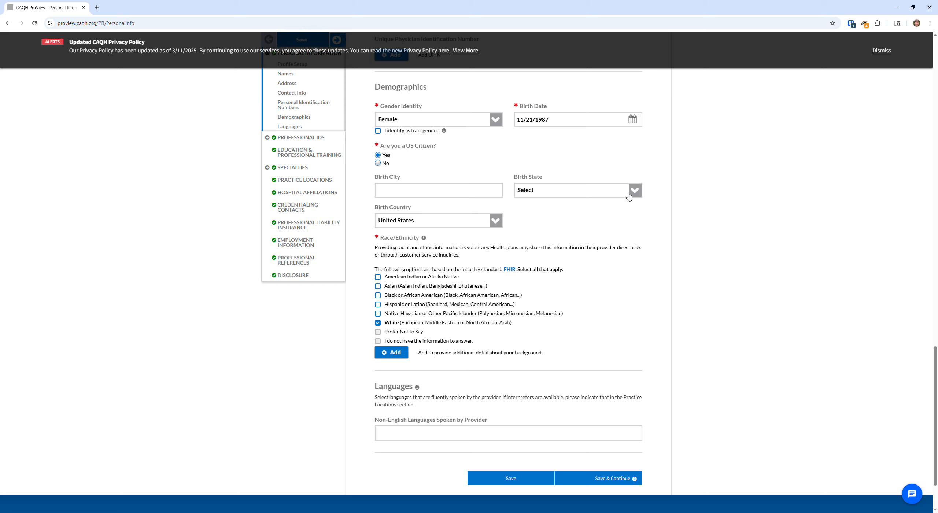
Set the birth state to IL and the birth city to Schaumburg
left_click(413, 190)
left_click(638, 190)
scroll(596, 245, "down", 4)
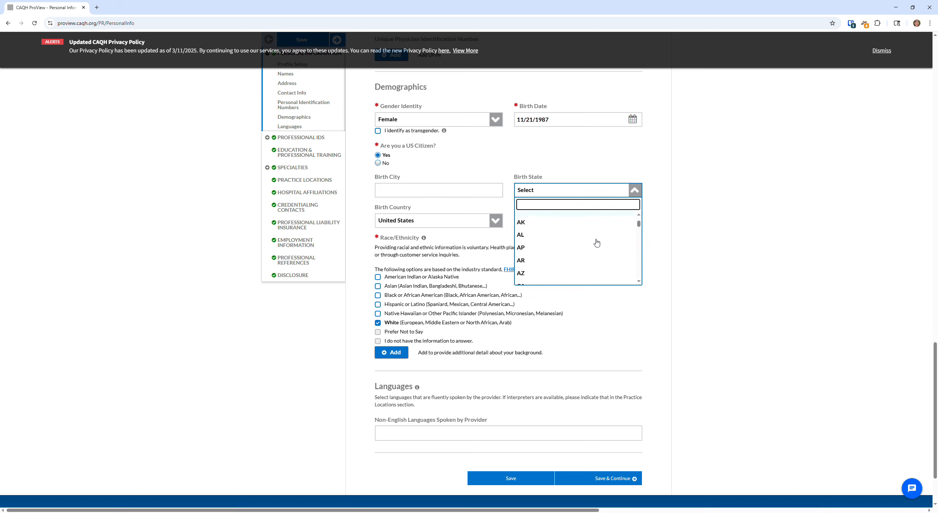
scroll(565, 262, "down", 2)
left_click(531, 254)
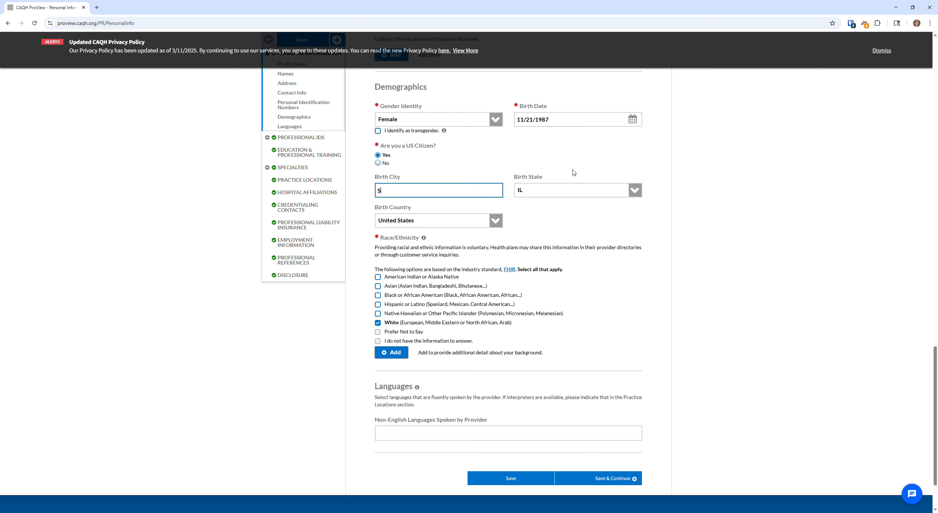
type("Schaumburg")
left_click(863, 299)
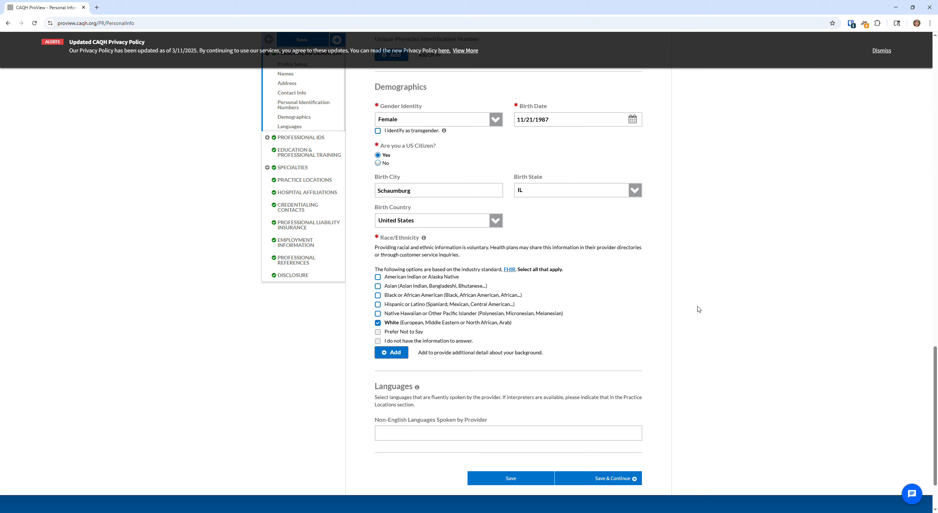
Save the personal information and continue to Professional IDs
scroll(696, 310, "down", 1)
scroll(429, 319, "down", 1)
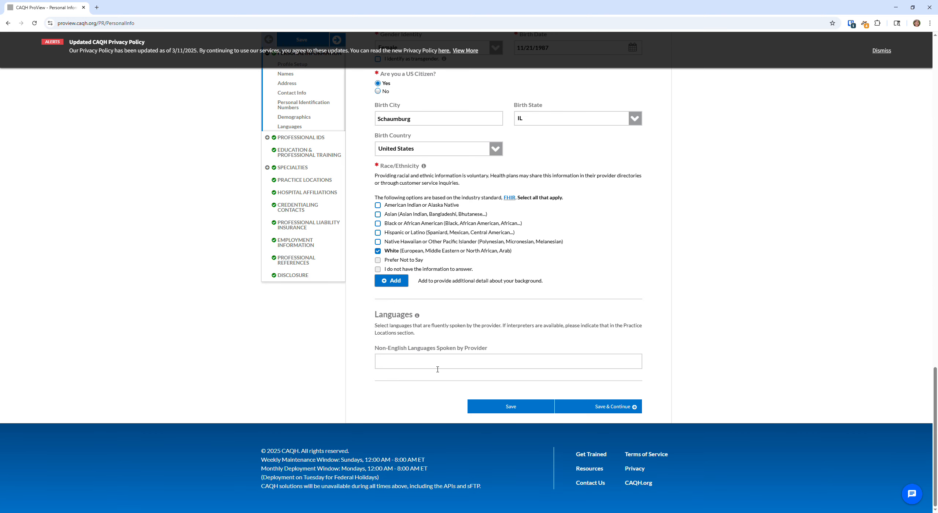
left_click(616, 407)
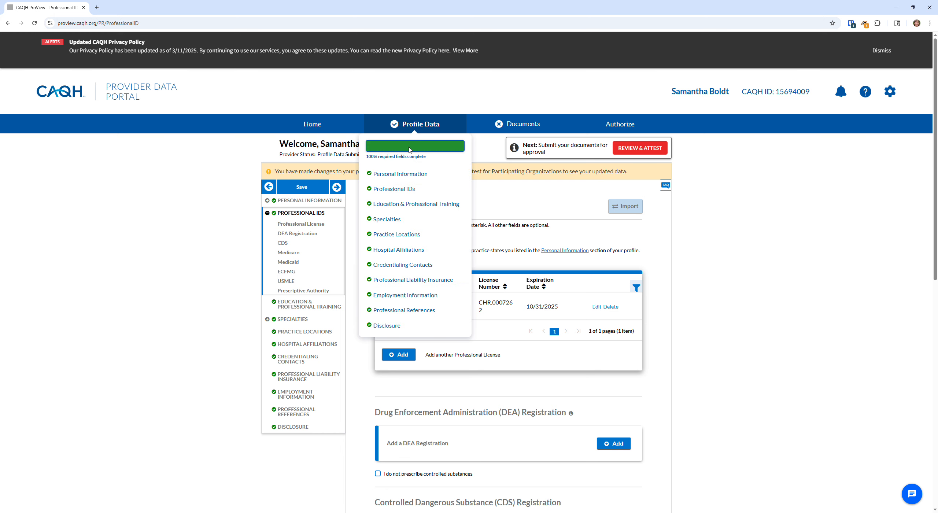
Review the Professional IDs page with its Colorado license, then go to Education & Professional Training
mouse_move(413, 129)
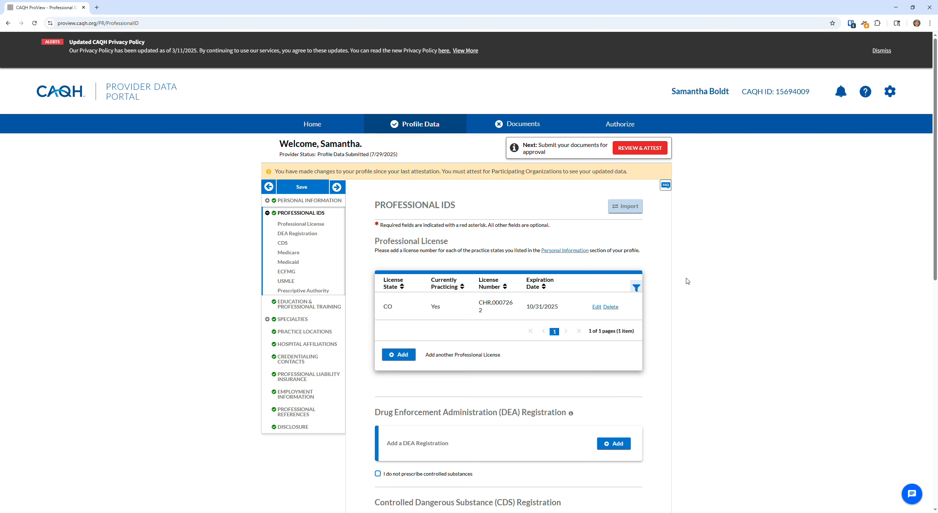
scroll(395, 266, "down", 1)
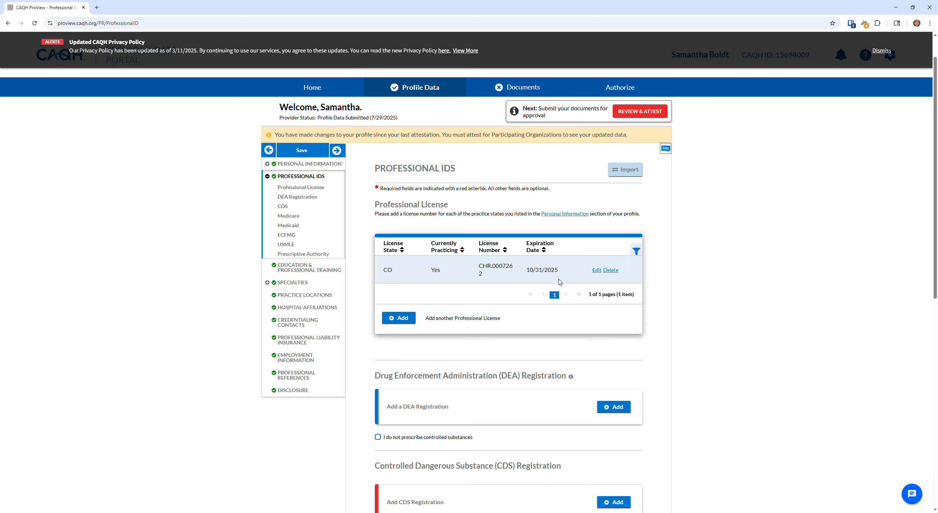
scroll(560, 282, "down", 5)
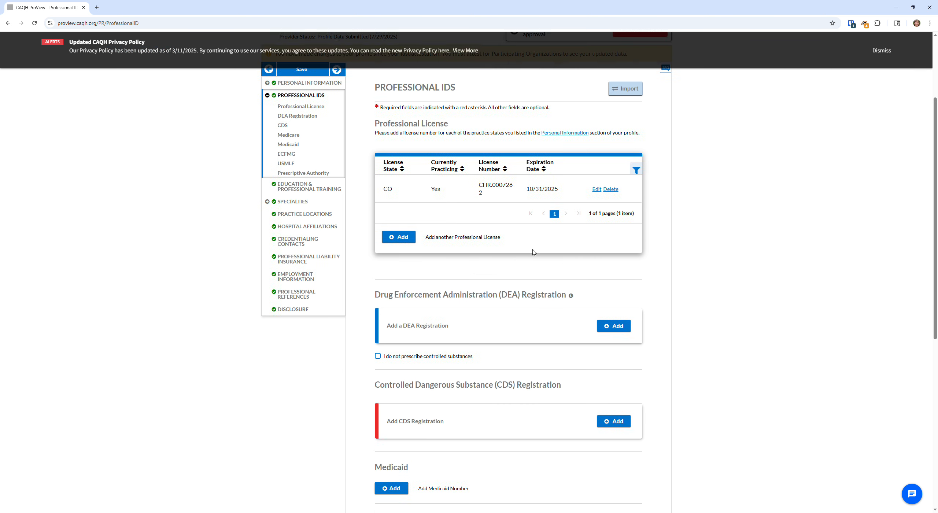
scroll(625, 204, "down", 3)
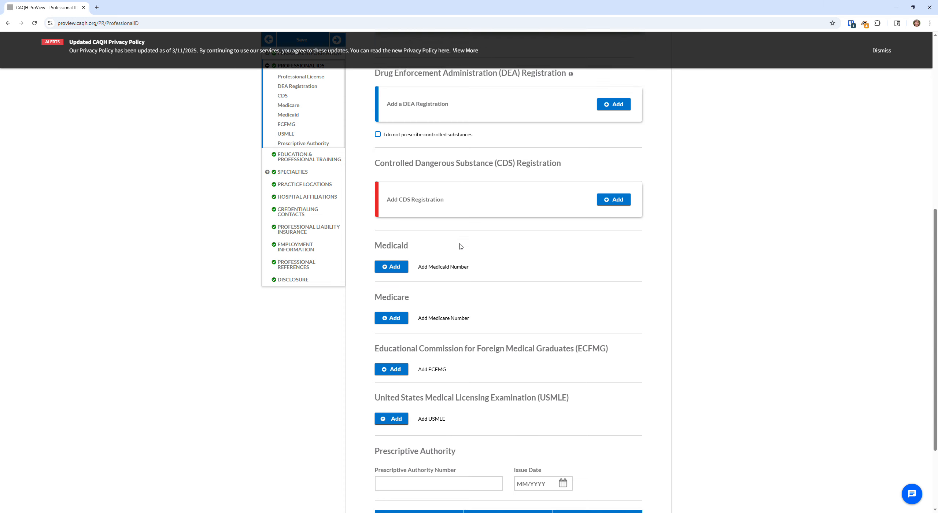
scroll(458, 242, "down", 3)
scroll(500, 237, "up", 12)
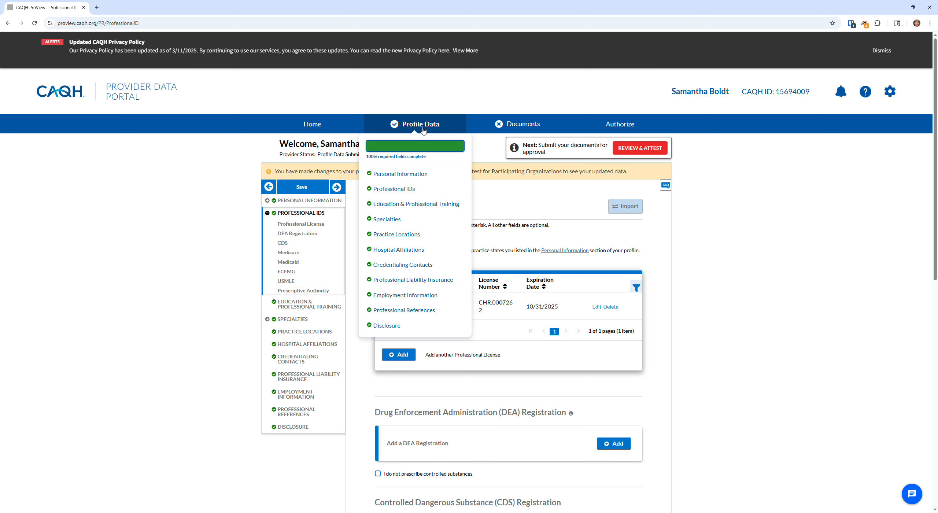
scroll(749, 352, "down", 10)
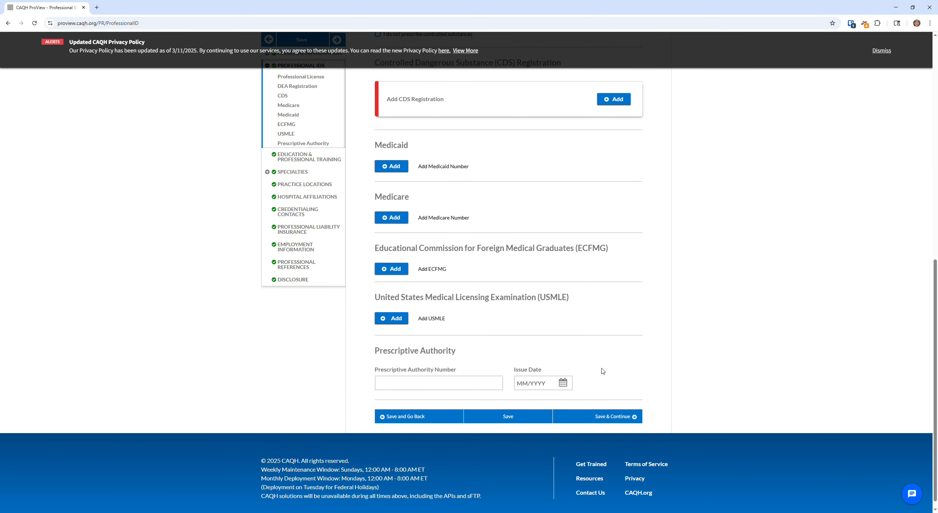
scroll(601, 373, "up", 10)
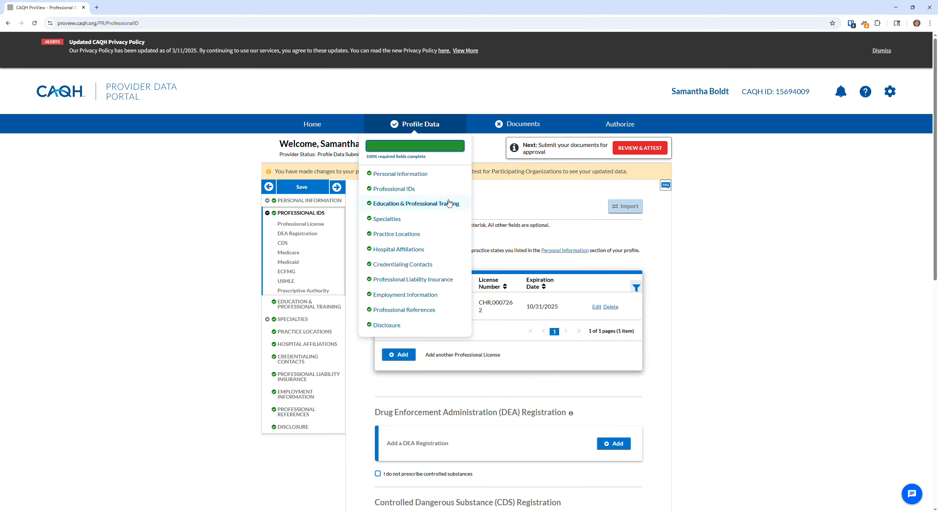
left_click(294, 306)
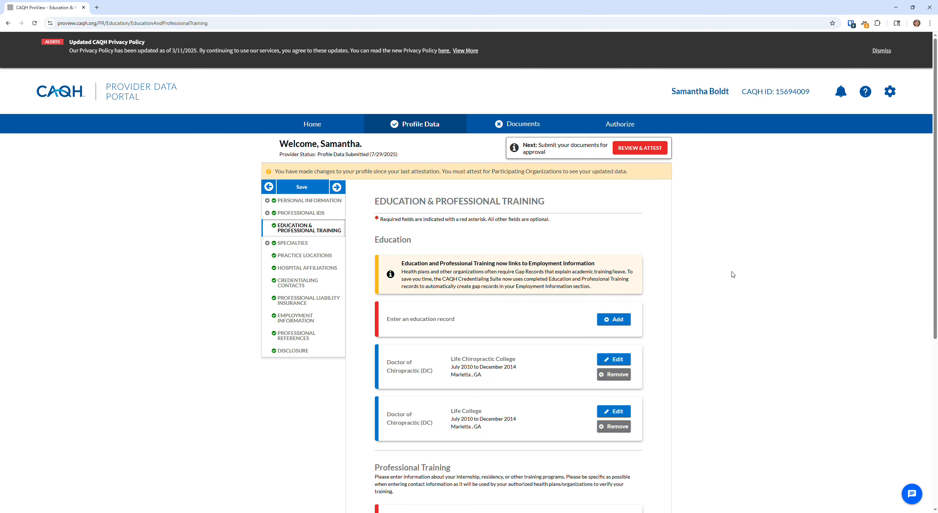
Review the two Doctor of Chiropractic education records, save the section, and open Specialties
scroll(761, 254, "down", 1)
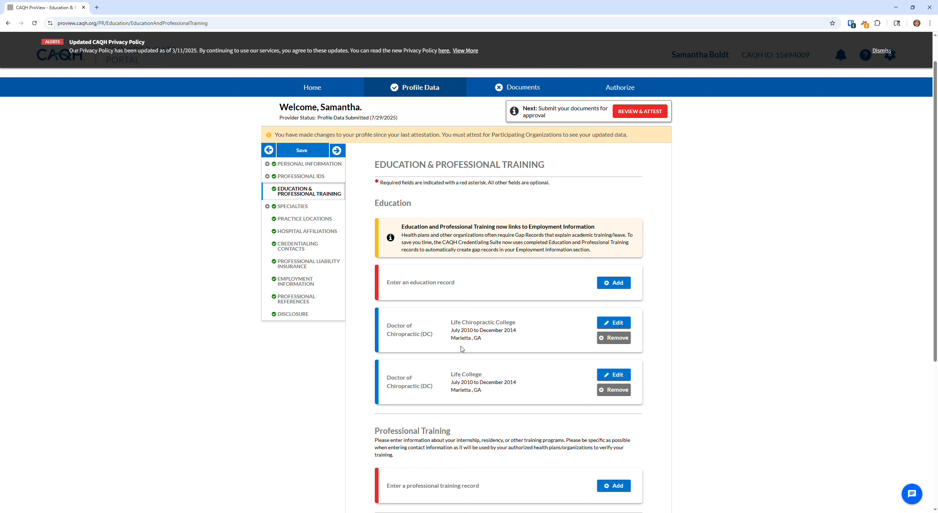
scroll(530, 314, "down", 2)
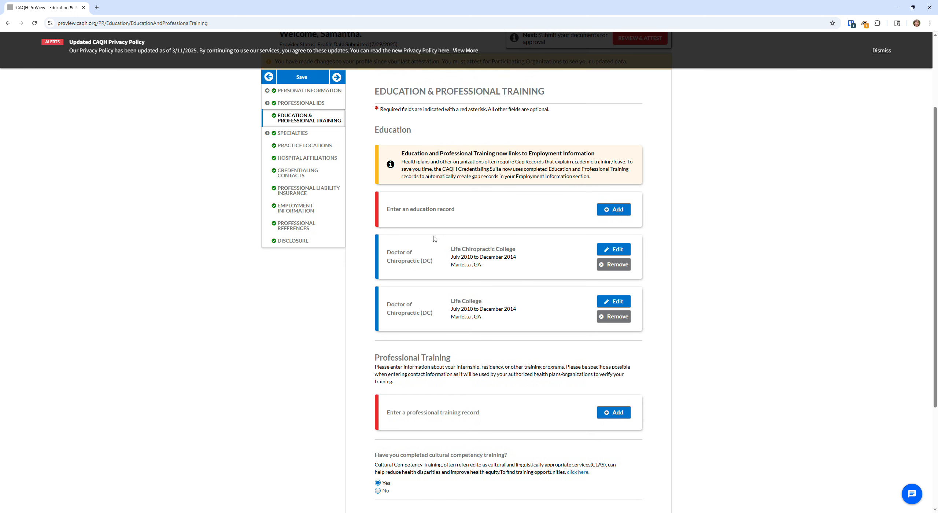
scroll(496, 251, "down", 2)
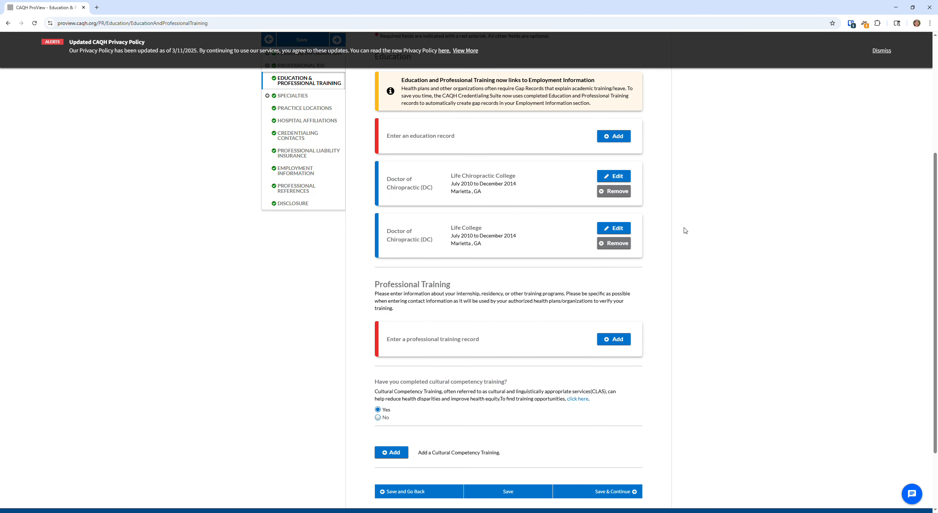
scroll(682, 231, "down", 2)
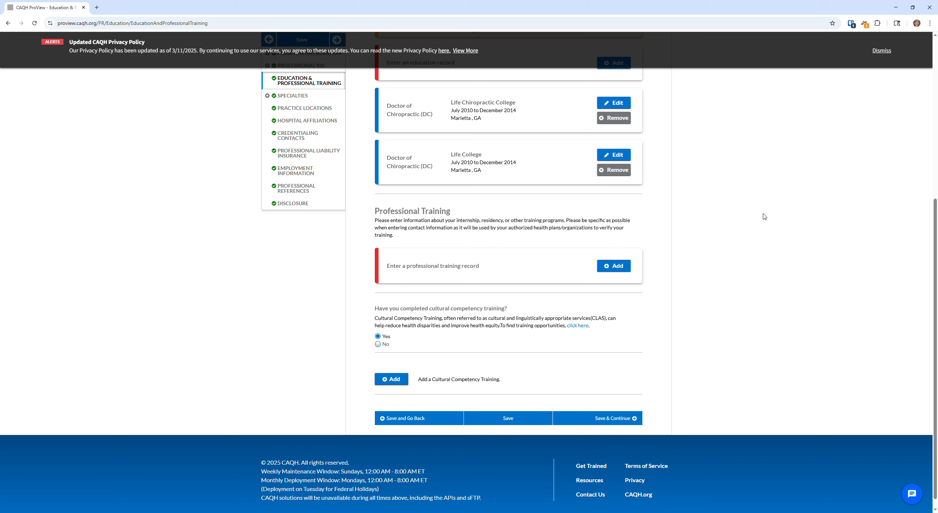
scroll(751, 212, "up", 2)
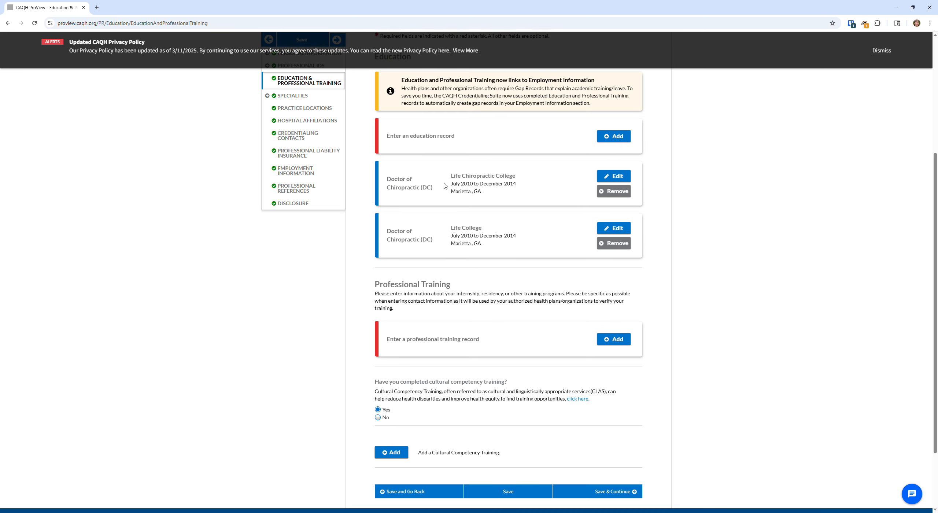
scroll(658, 189, "down", 1)
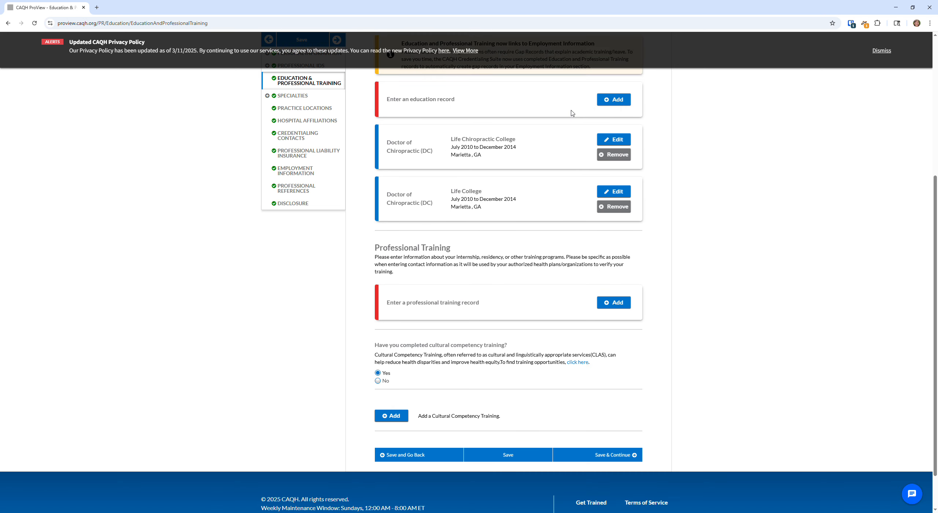
scroll(685, 199, "down", 1)
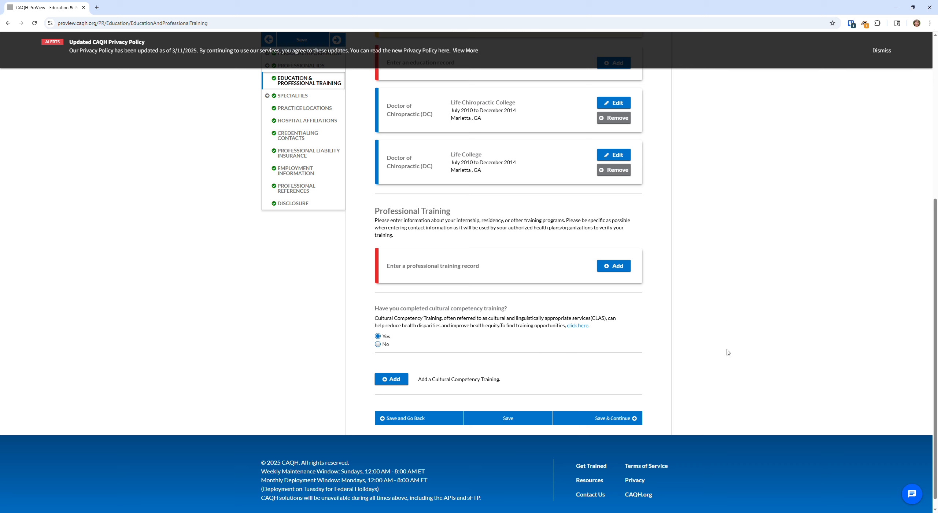
left_click(619, 419)
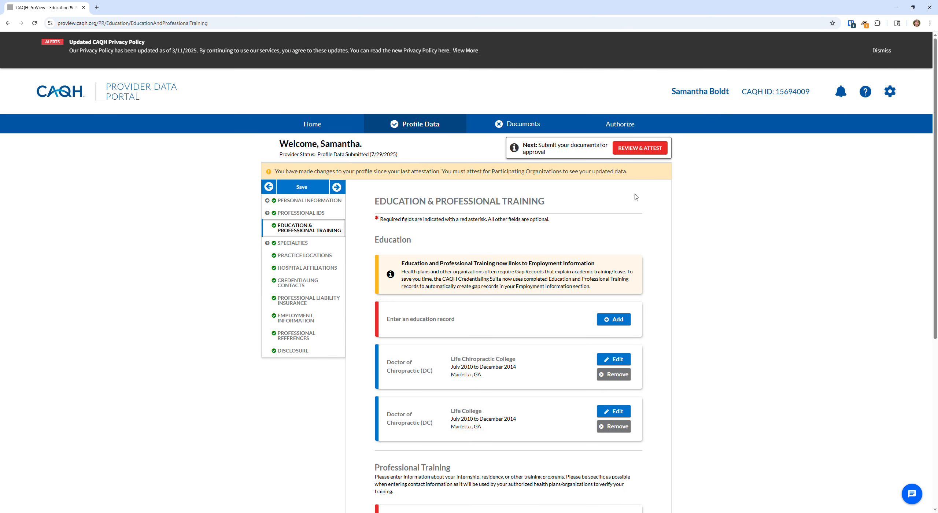
left_click(304, 244)
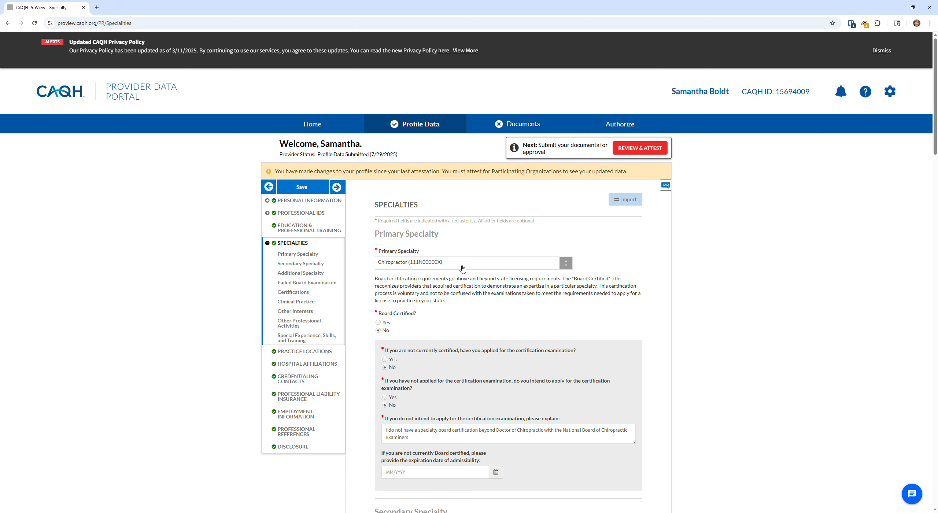
left_click(492, 271)
scroll(503, 308, "down", 3)
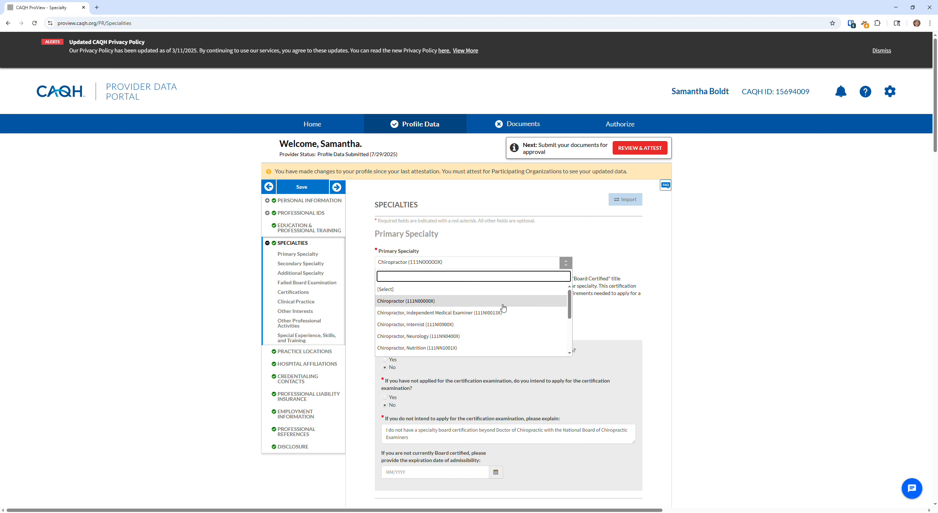
scroll(504, 308, "down", 1)
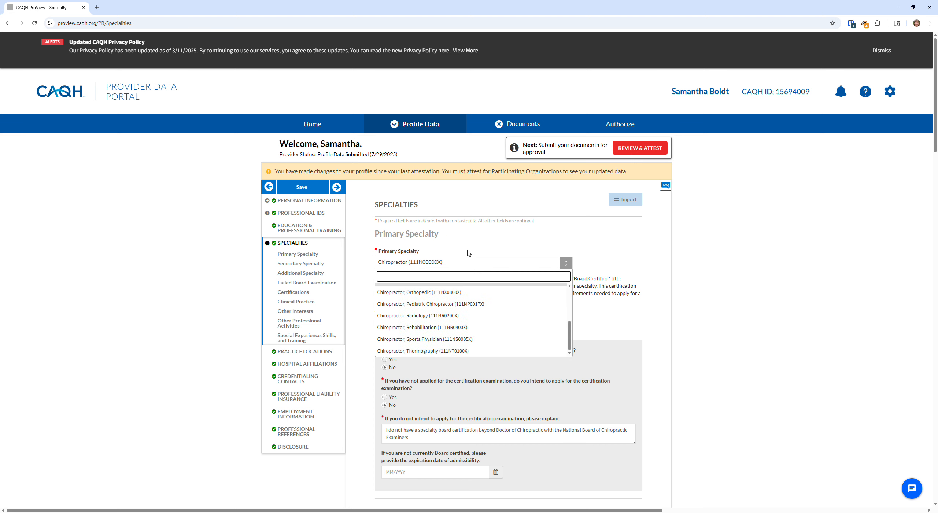
scroll(469, 252, "down", 4)
scroll(480, 172, "up", 3)
left_click(481, 102)
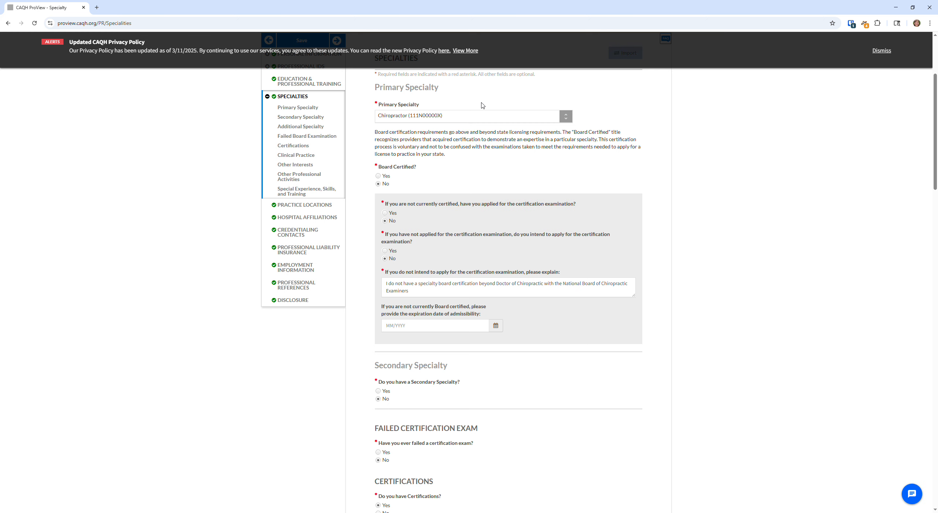
scroll(502, 128, "up", 2)
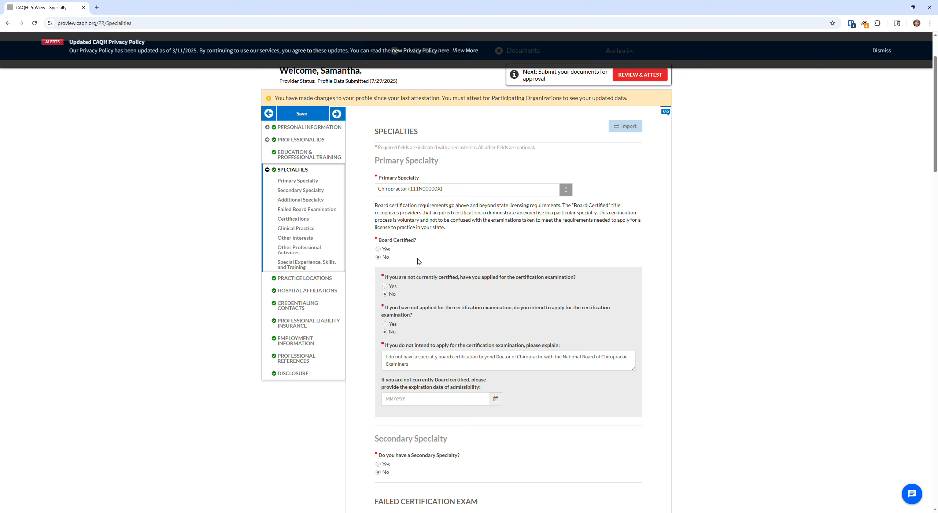
left_click_drag(375, 205, 396, 207)
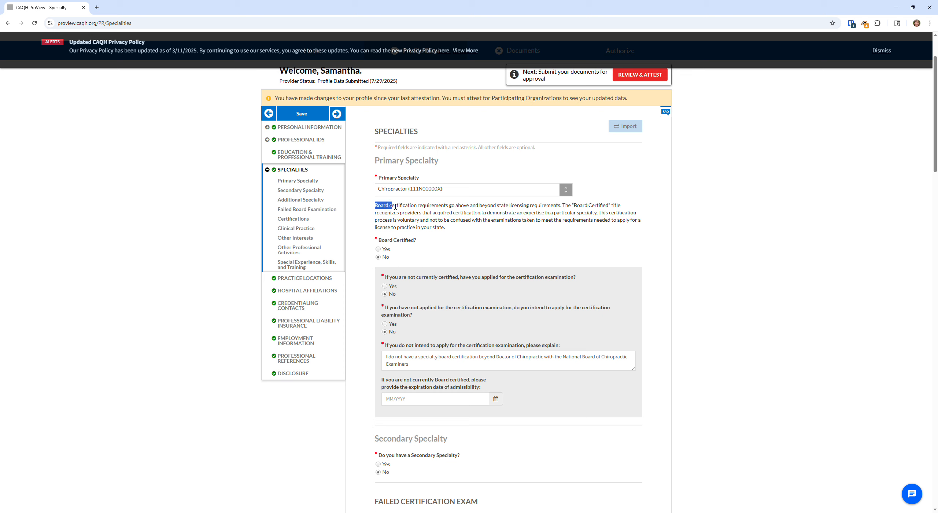
left_click(463, 229)
left_click(456, 368)
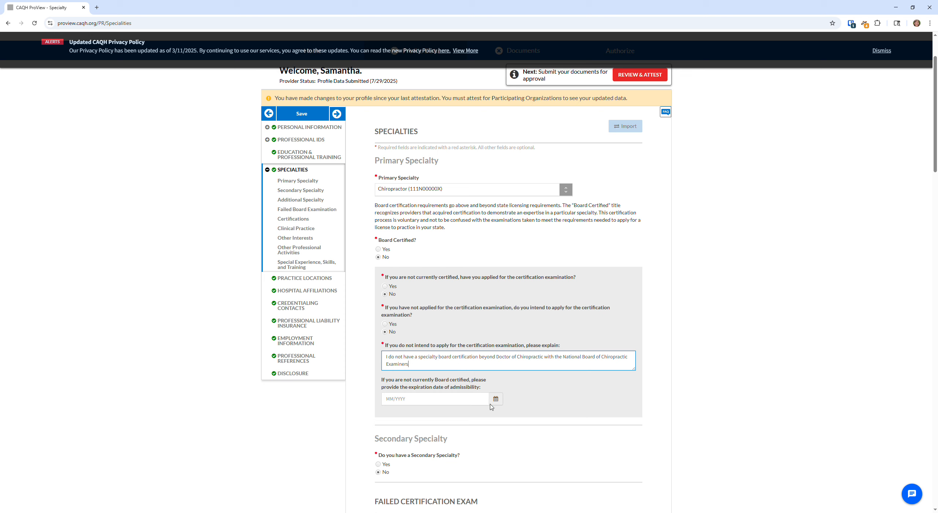
left_click(616, 359)
left_click(476, 374)
scroll(459, 349, "down", 1)
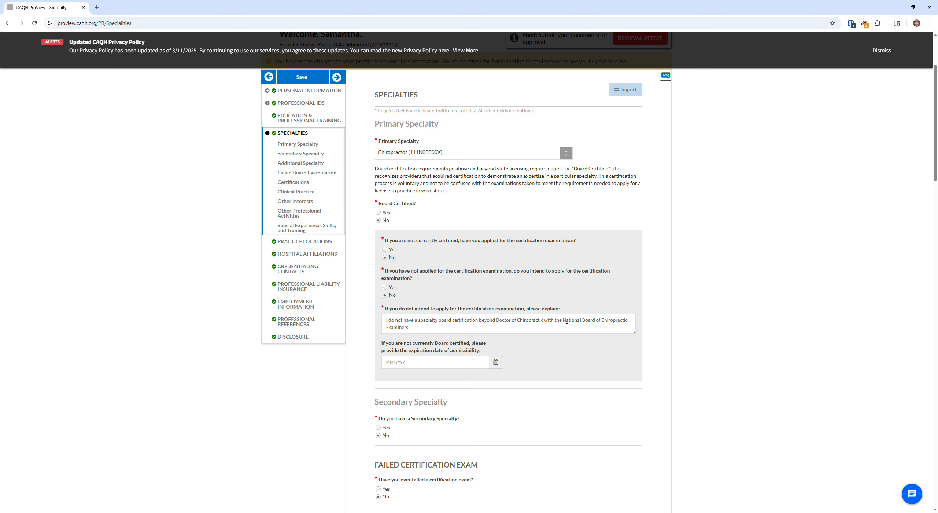
left_click_drag(567, 320, 622, 332)
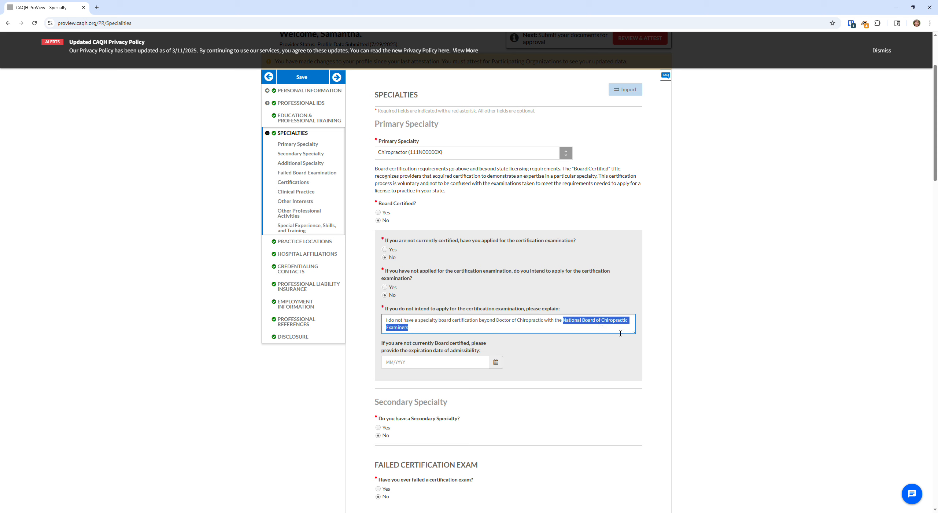
left_click(697, 325)
scroll(697, 324, "down", 3)
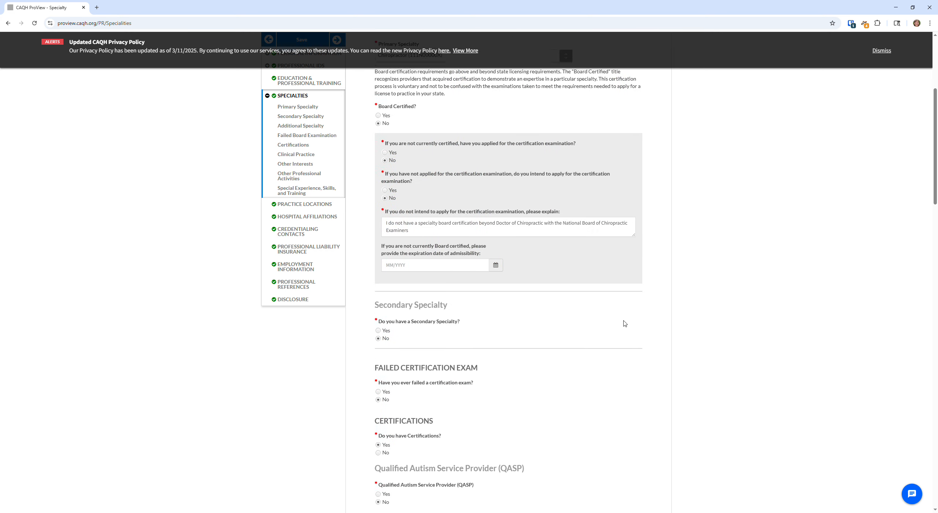
Review the Specialties answers and certifications down to Special Experience, then go to Practice Locations
scroll(549, 299, "down", 2)
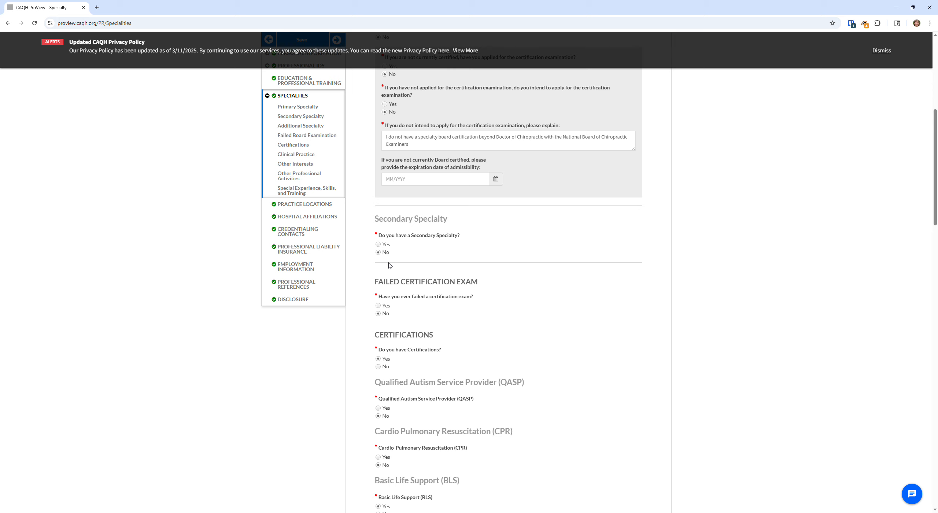
scroll(669, 242, "down", 1)
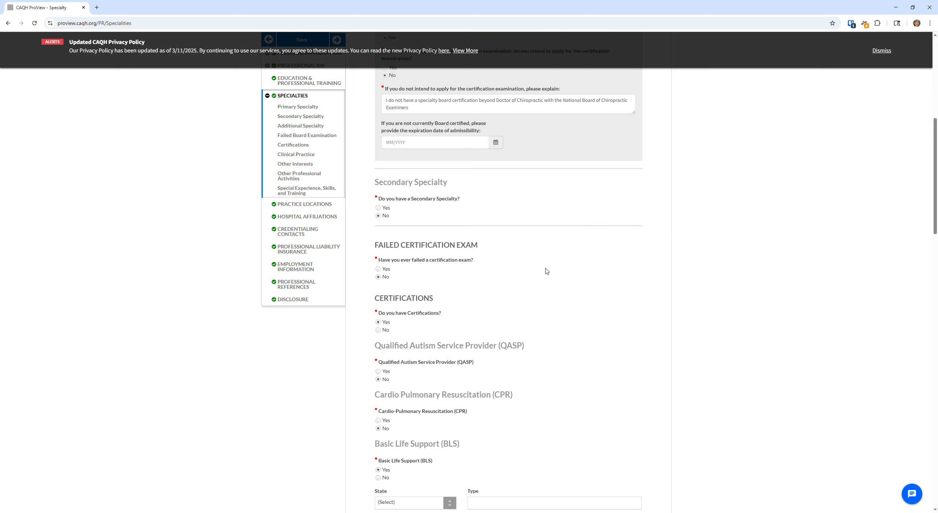
scroll(402, 232, "down", 2)
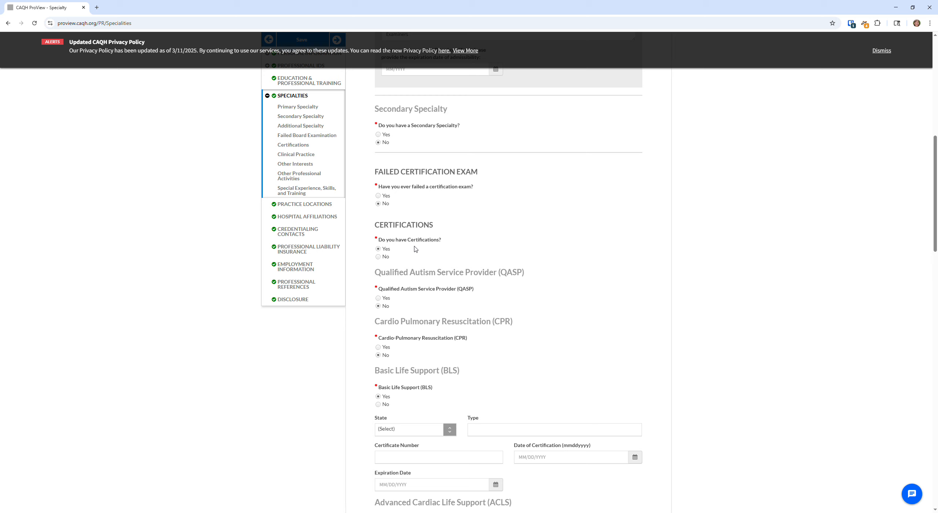
scroll(342, 242, "down", 1)
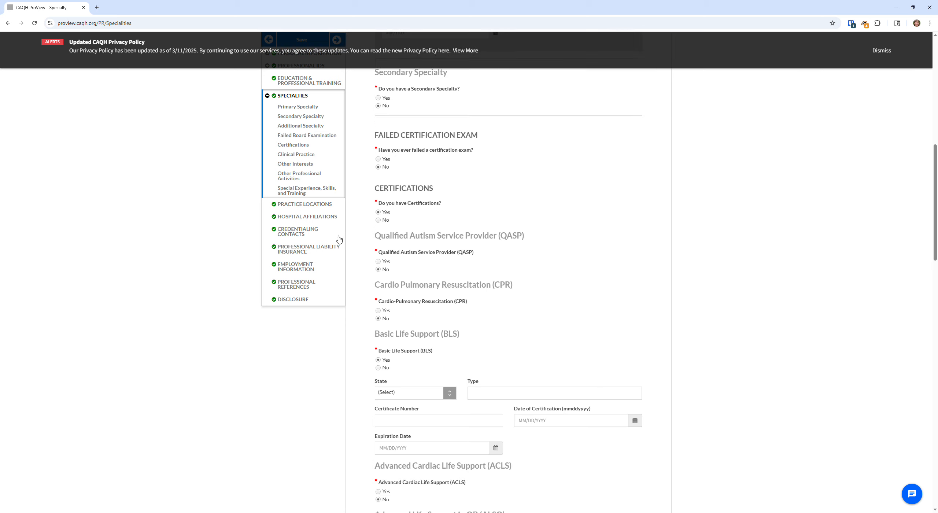
scroll(423, 336, "down", 1)
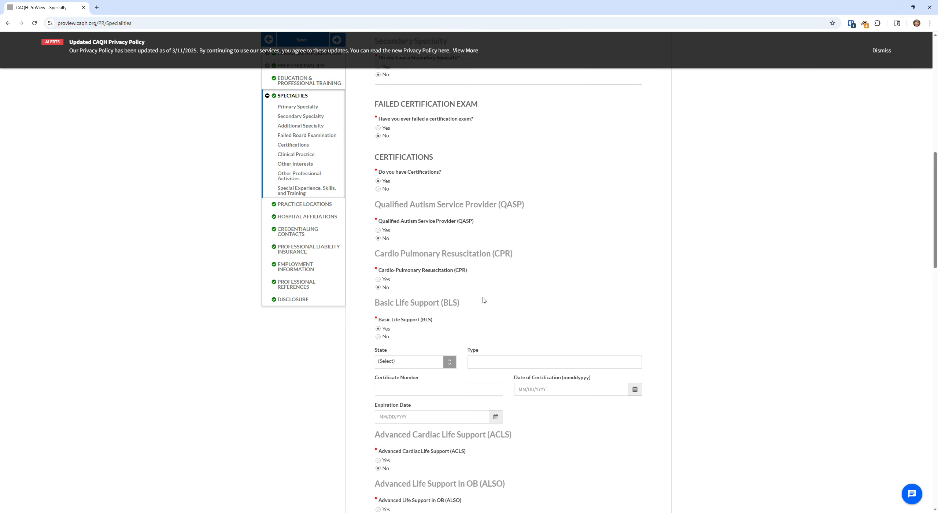
scroll(373, 295, "down", 1)
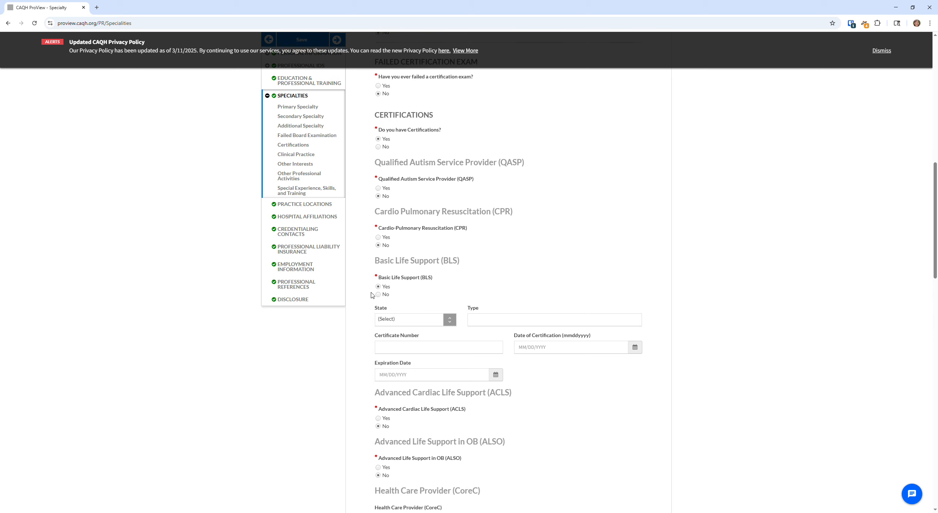
scroll(468, 279, "down", 1)
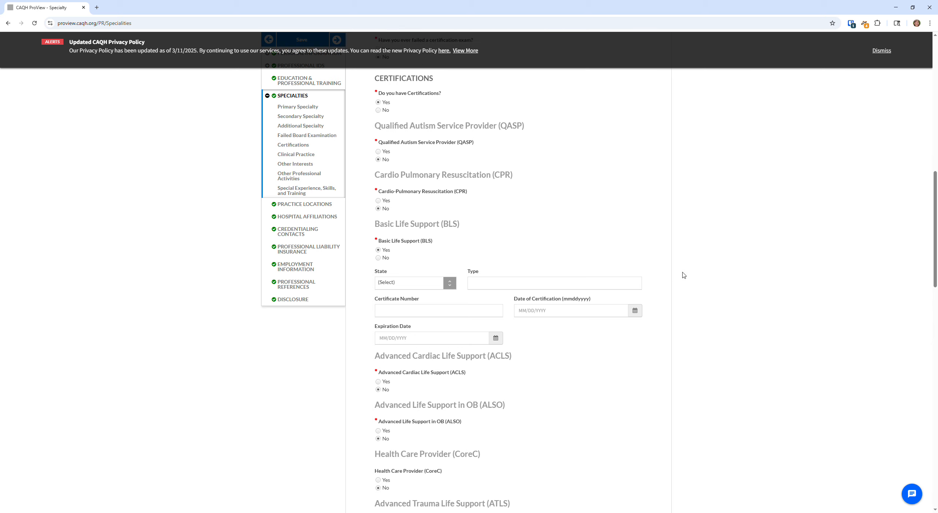
scroll(638, 270, "down", 1)
scroll(588, 321, "down", 2)
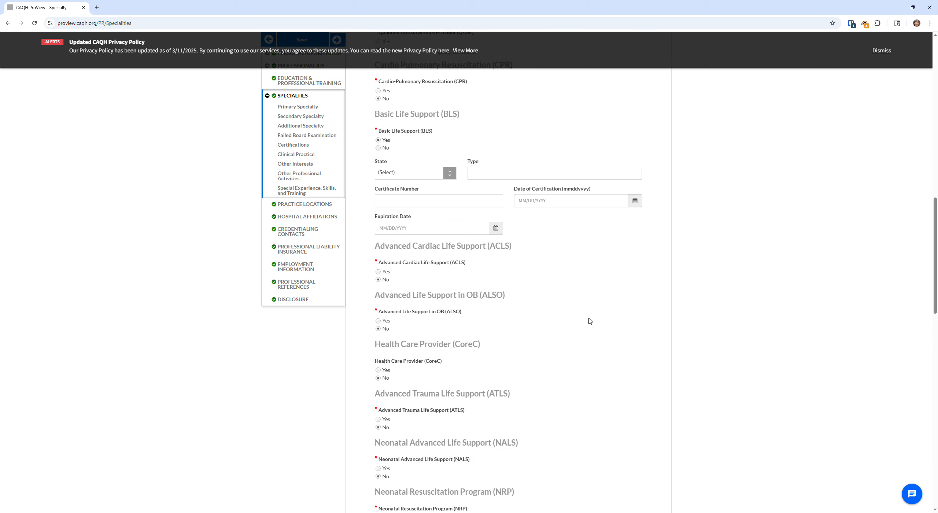
scroll(525, 339, "down", 2)
scroll(525, 338, "down", 6)
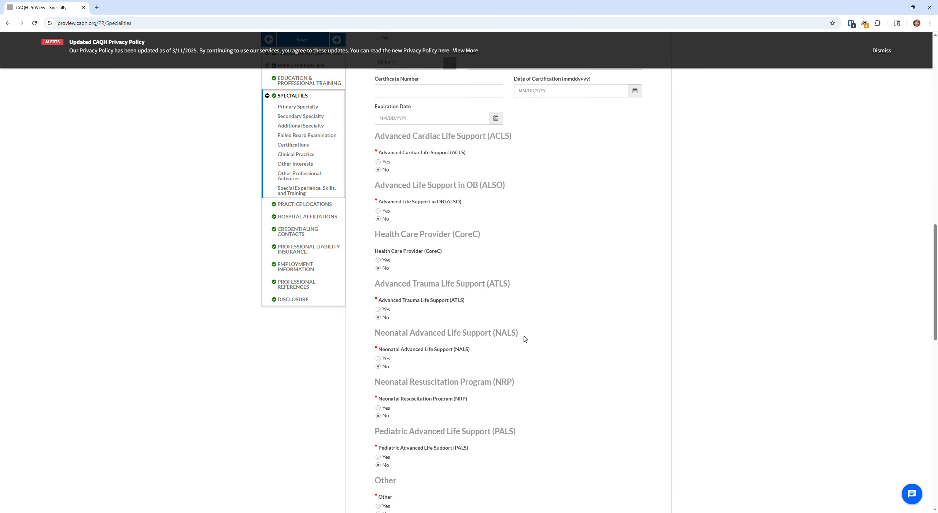
scroll(437, 324, "down", 1)
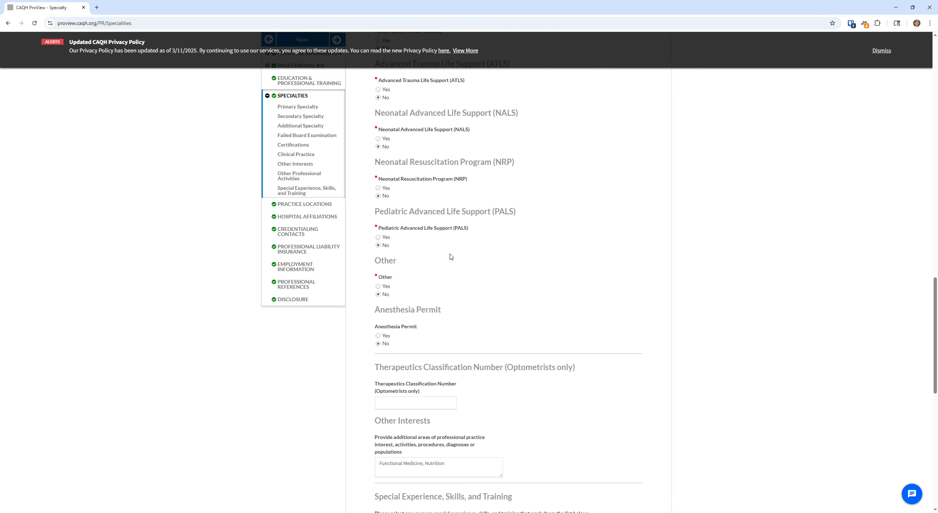
scroll(451, 256, "down", 4)
scroll(540, 274, "down", 6)
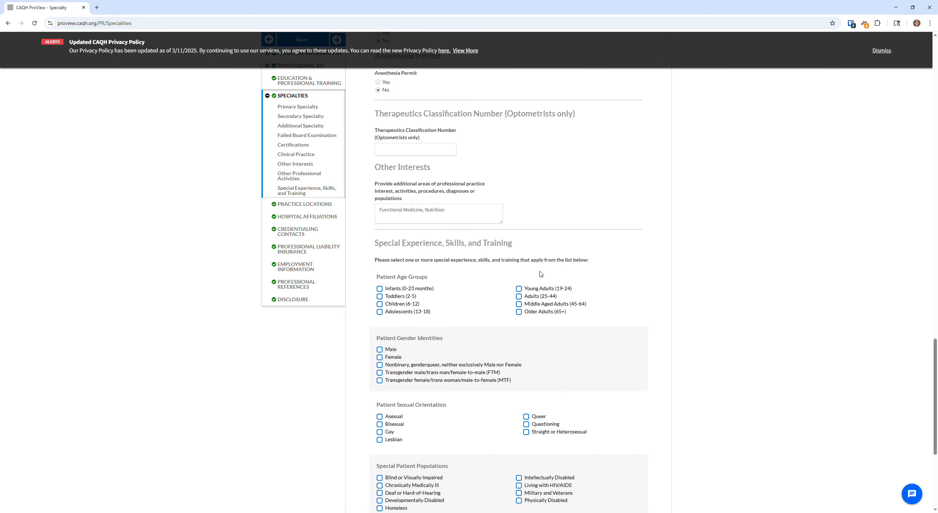
scroll(400, 182, "up", 2)
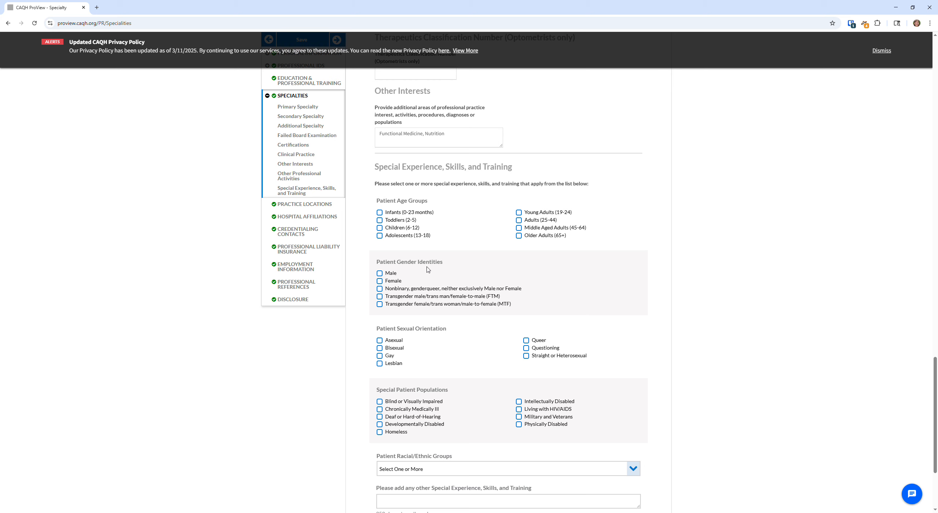
scroll(571, 218, "down", 2)
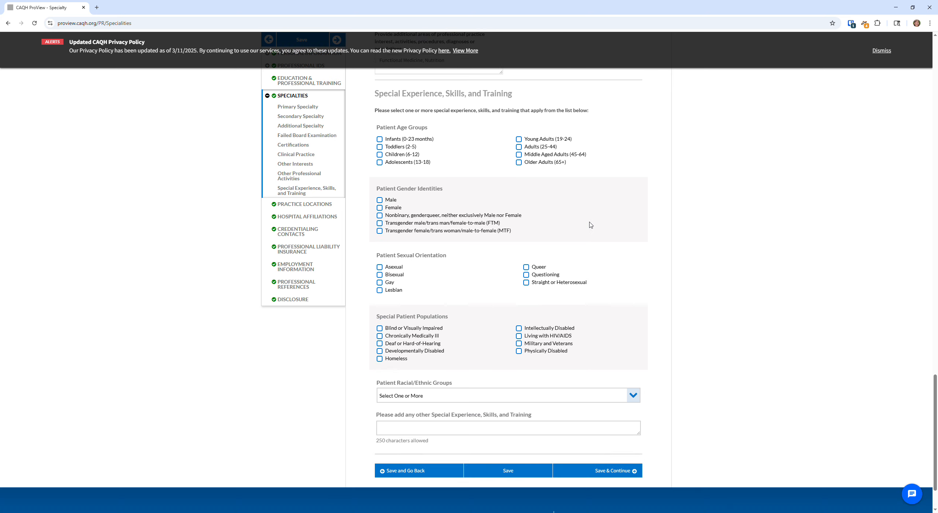
scroll(594, 408, "down", 2)
scroll(549, 397, "up", 20)
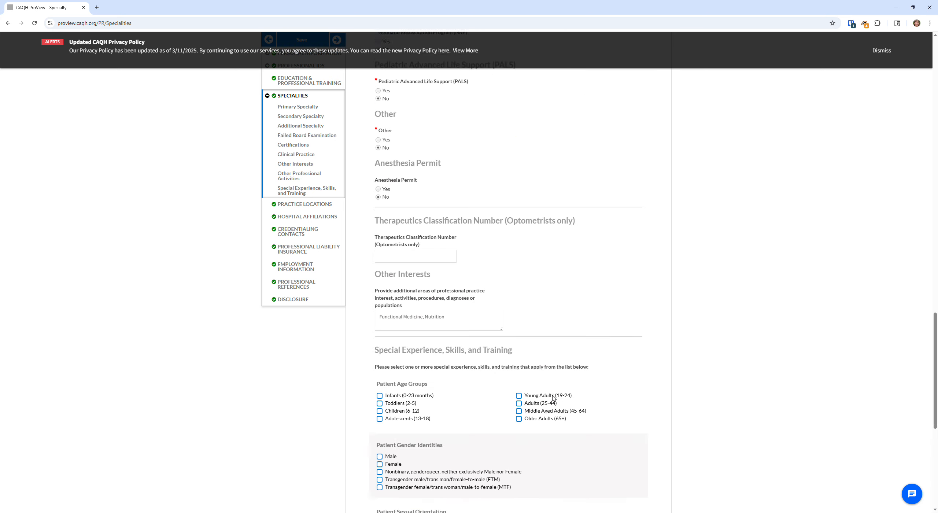
scroll(565, 412, "up", 8)
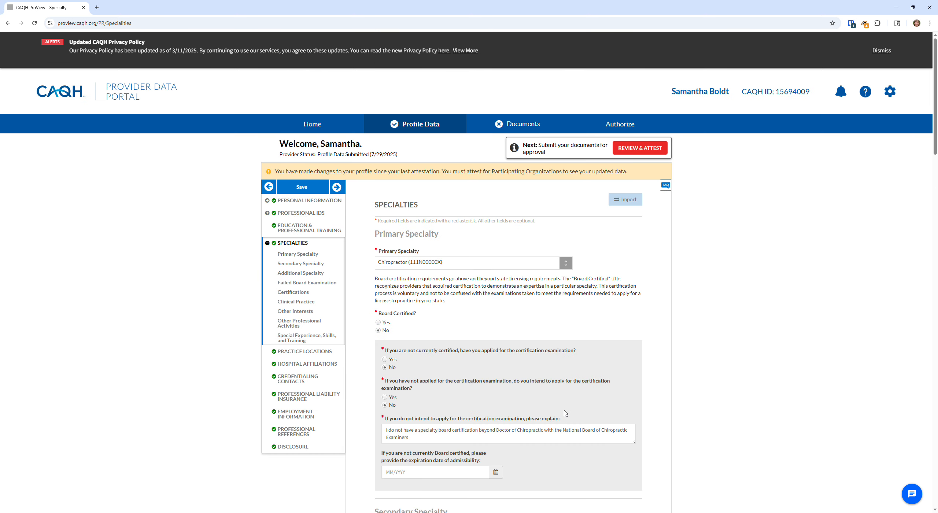
scroll(334, 279, "down", 1)
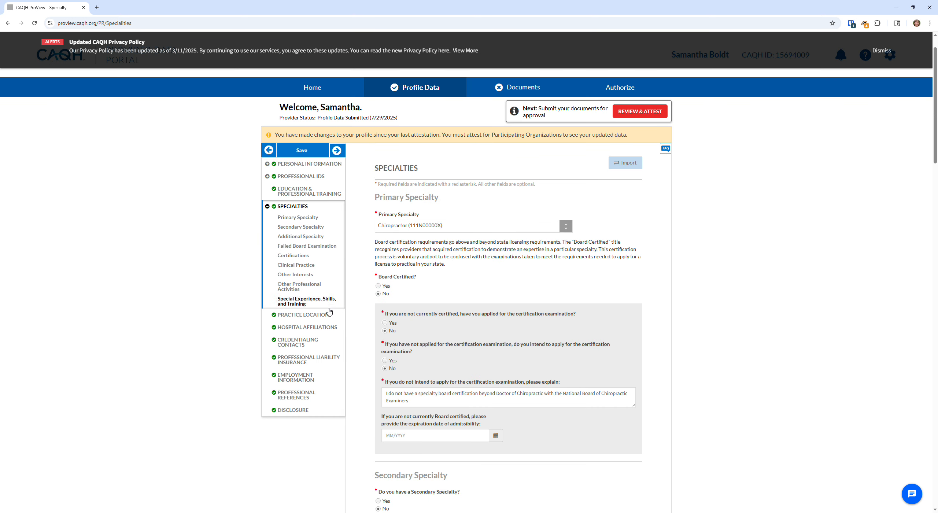
left_click(320, 315)
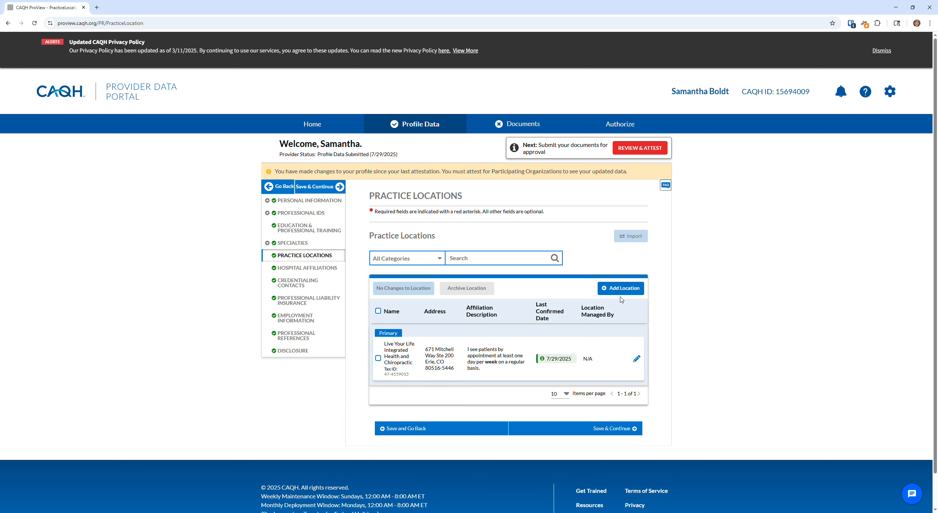
Edit the primary location, Live Your Life Integrated Health and Chiropractic, to view its details
left_click(637, 360)
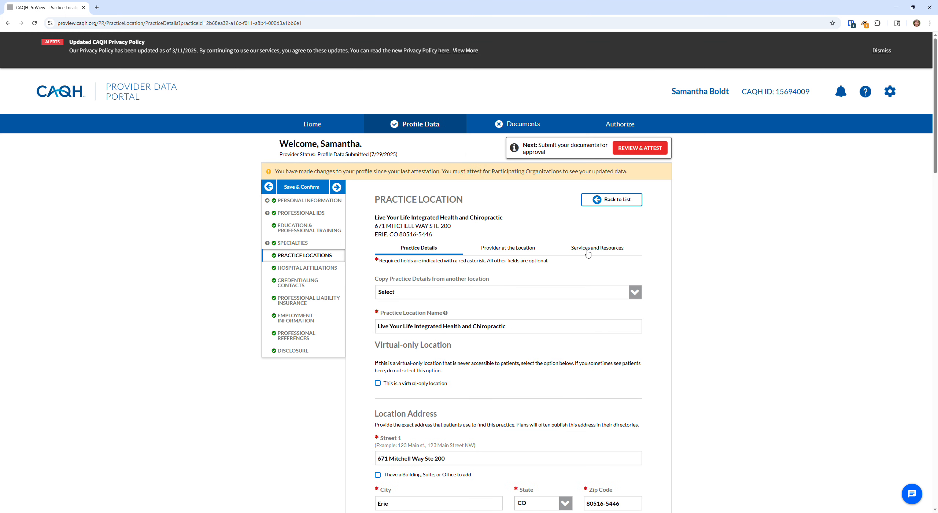
scroll(588, 253, "down", 1)
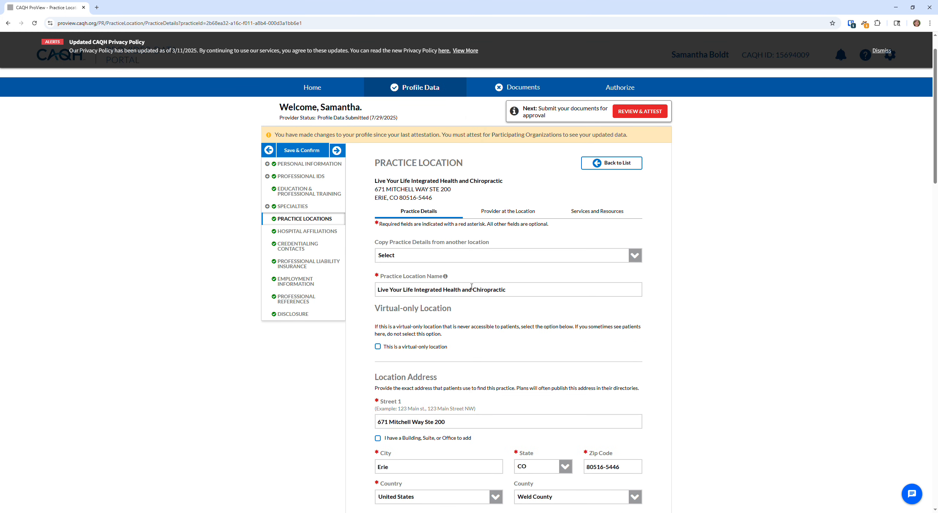
scroll(448, 275, "down", 1)
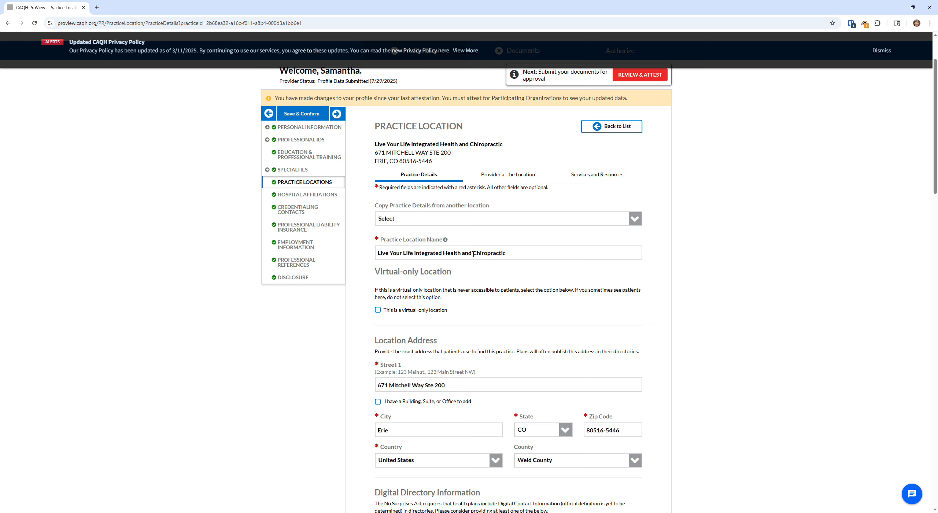
scroll(473, 254, "down", 2)
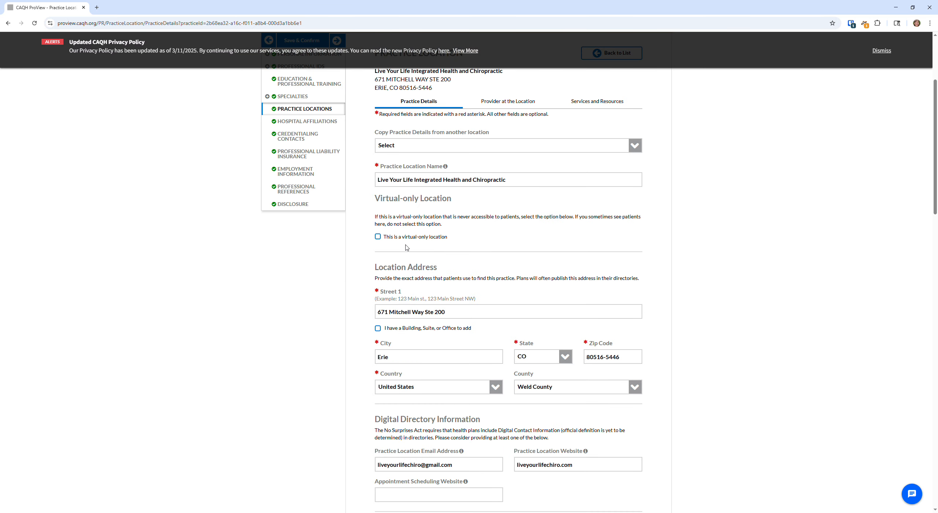
scroll(381, 245, "down", 1)
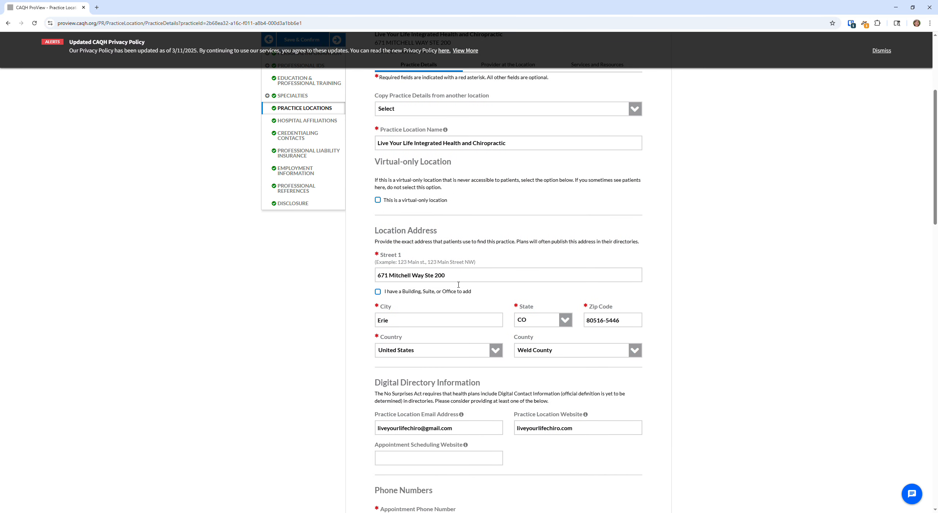
scroll(372, 280, "down", 1)
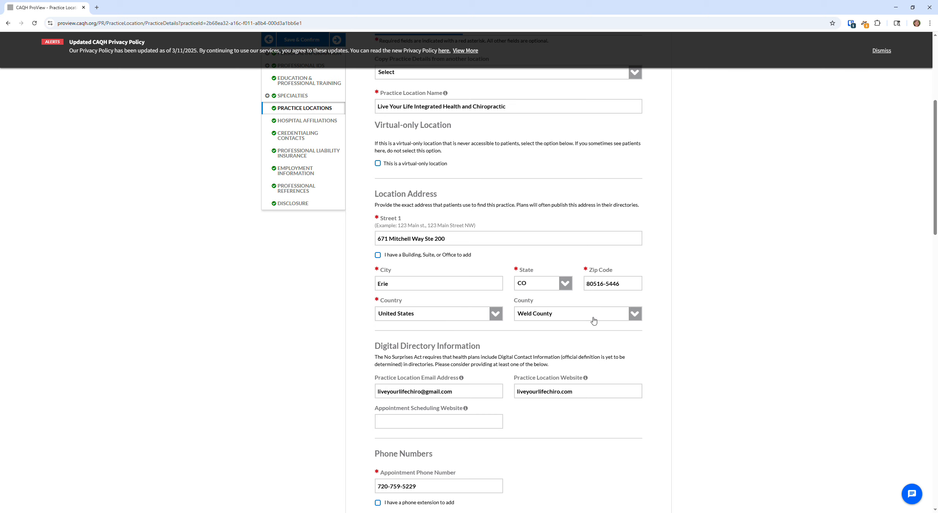
scroll(729, 284, "down", 1)
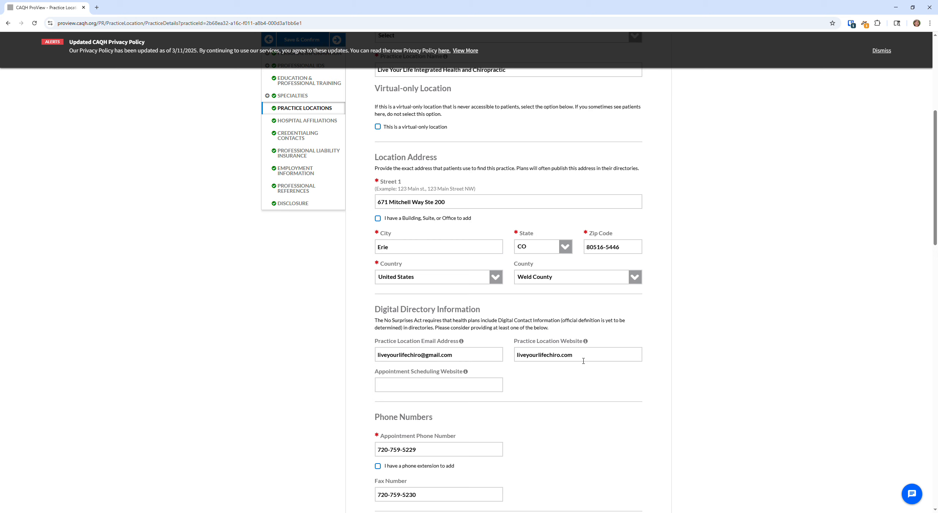
scroll(671, 337, "down", 5)
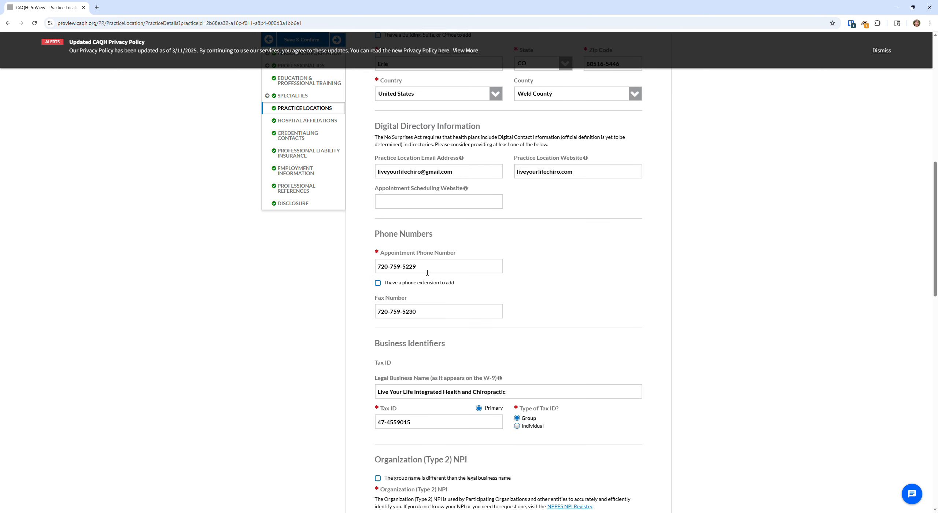
scroll(436, 271, "down", 1)
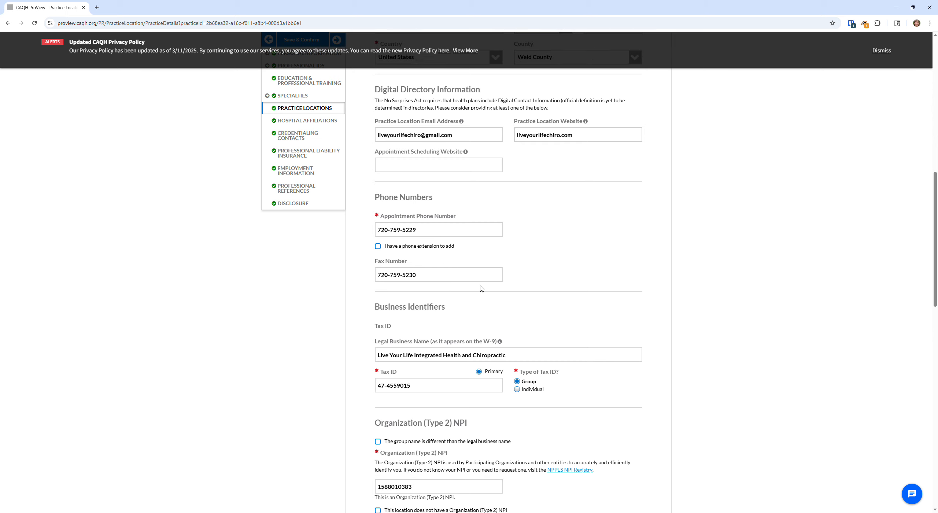
scroll(480, 285, "down", 1)
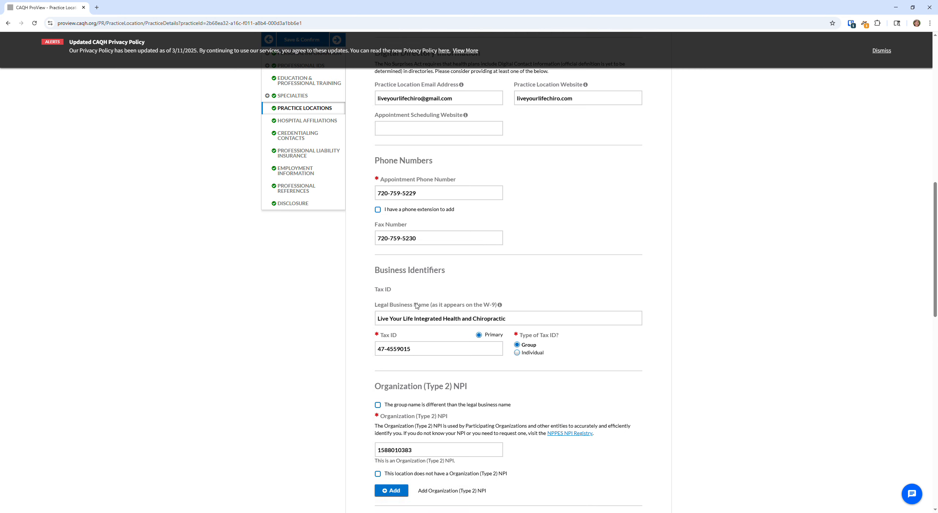
scroll(389, 253, "down", 2)
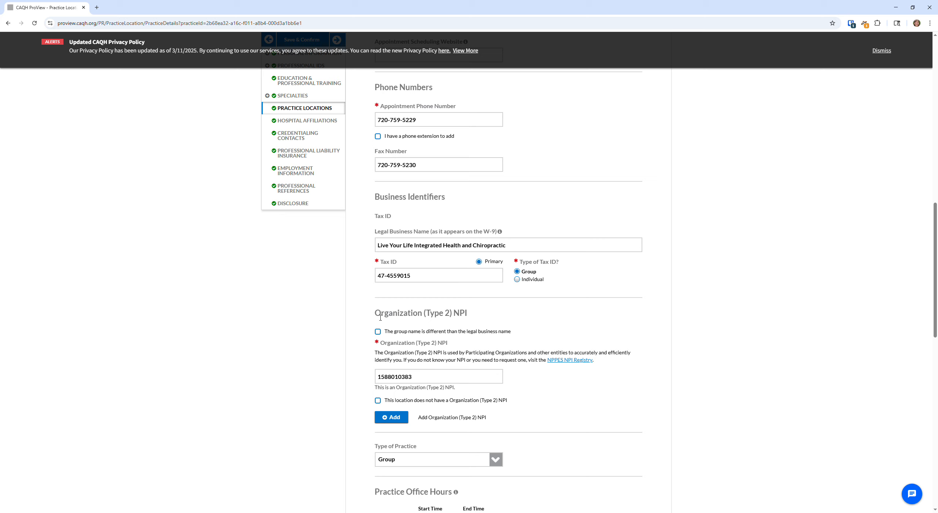
left_click_drag(376, 318, 450, 321)
left_click(464, 320)
scroll(483, 317, "down", 1)
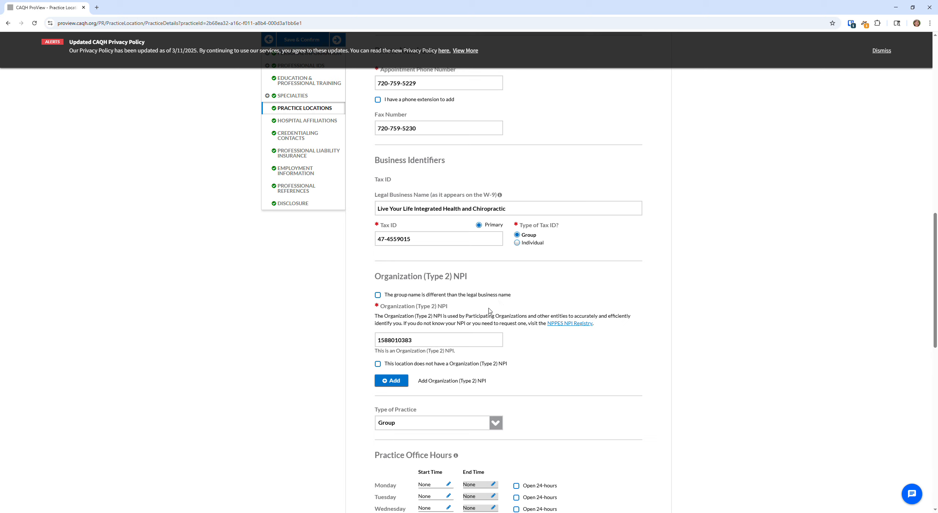
double_click(423, 341)
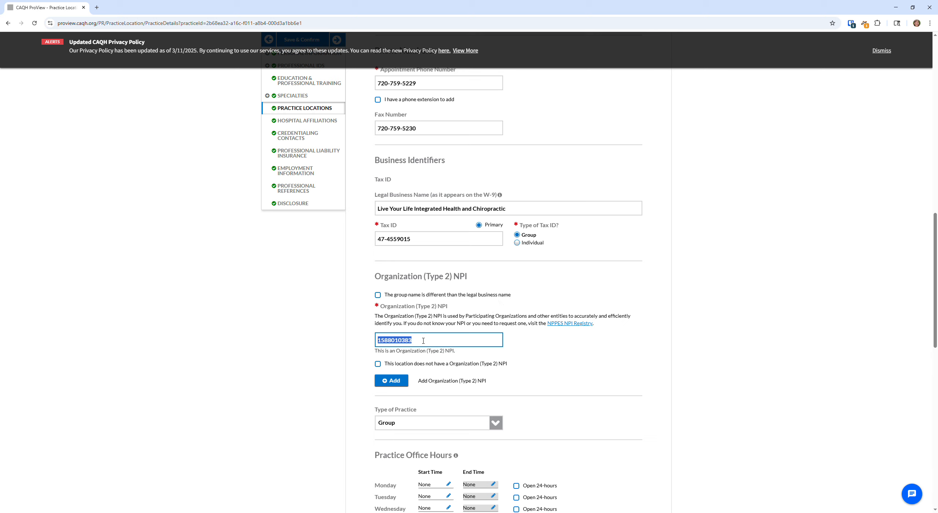
left_click(423, 341)
Review the rest of the Practice Details form and save it
scroll(589, 300, "down", 2)
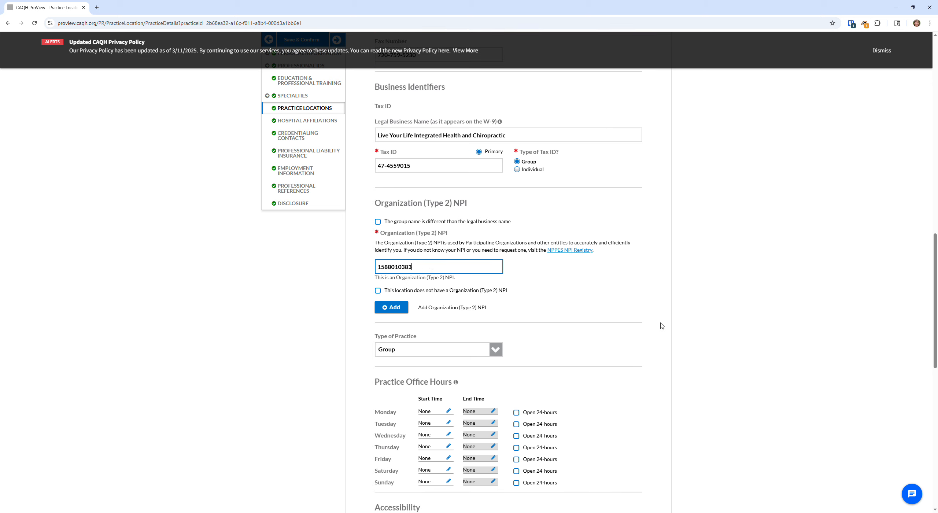
scroll(592, 280, "down", 3)
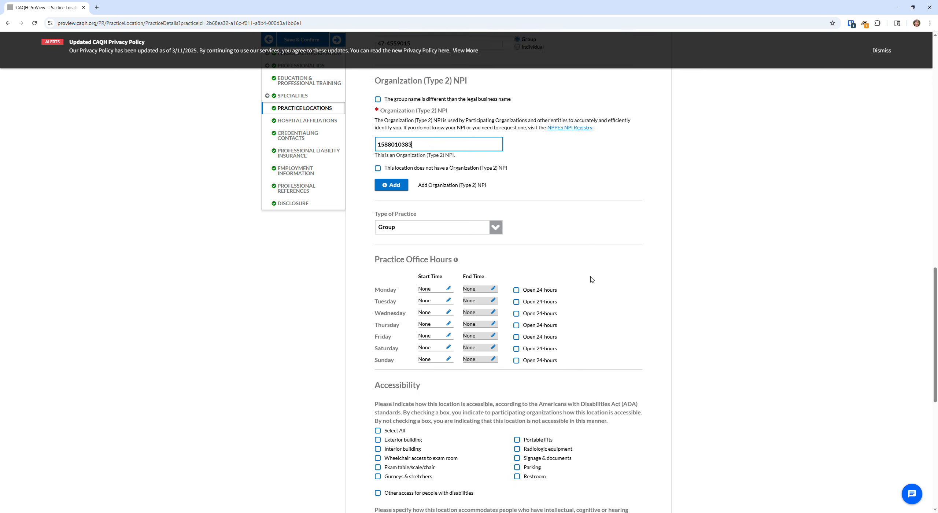
scroll(553, 280, "down", 3)
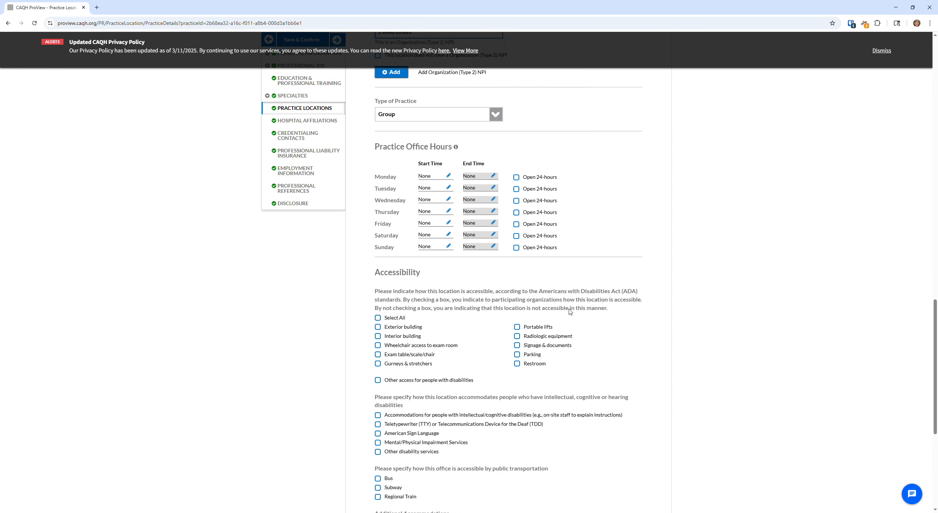
scroll(570, 310, "down", 3)
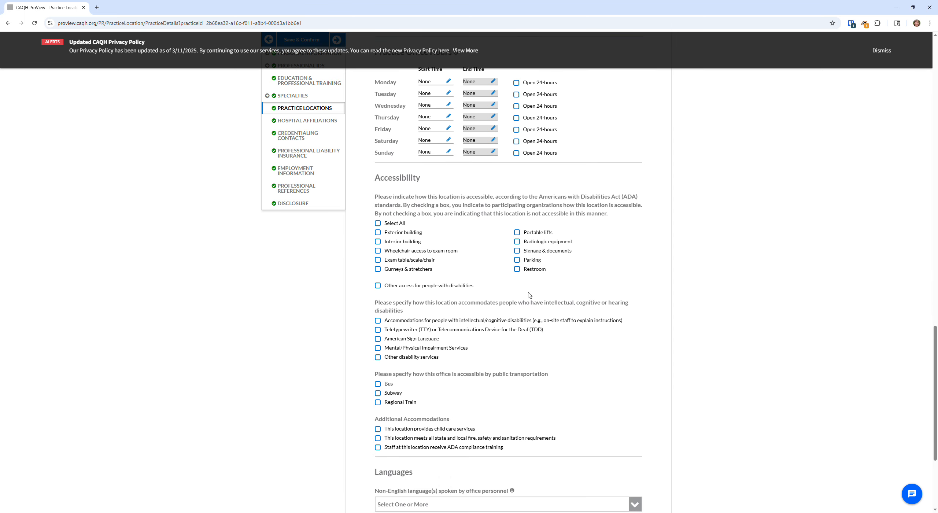
scroll(529, 295, "down", 3)
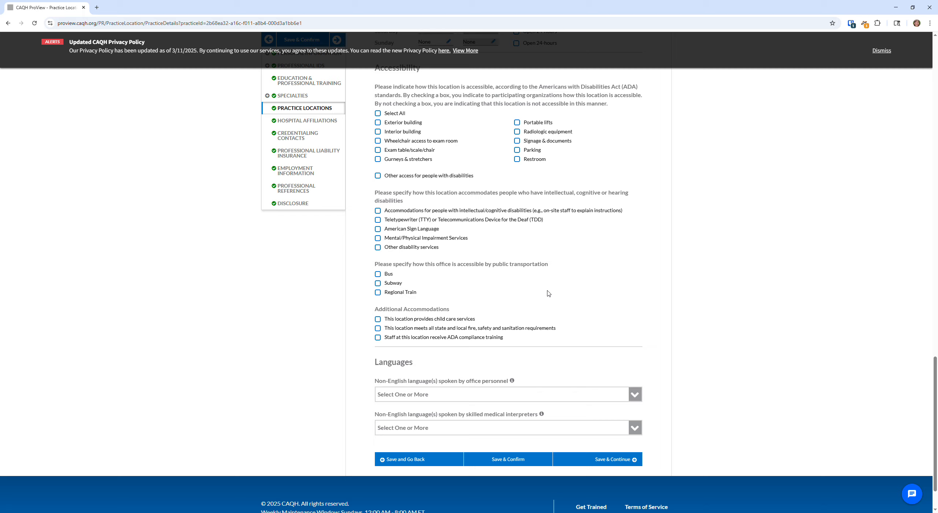
scroll(549, 294, "up", 15)
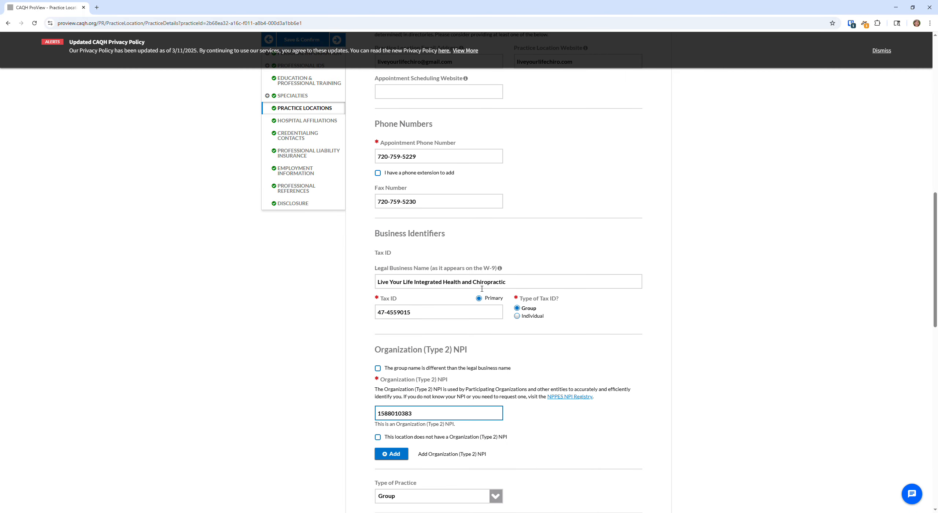
scroll(482, 289, "up", 13)
scroll(475, 292, "down", 5)
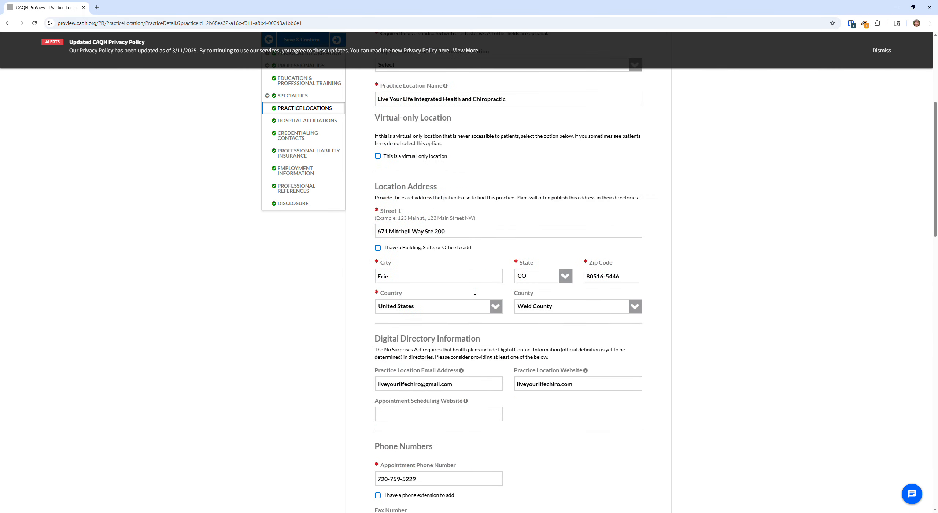
scroll(475, 292, "down", 20)
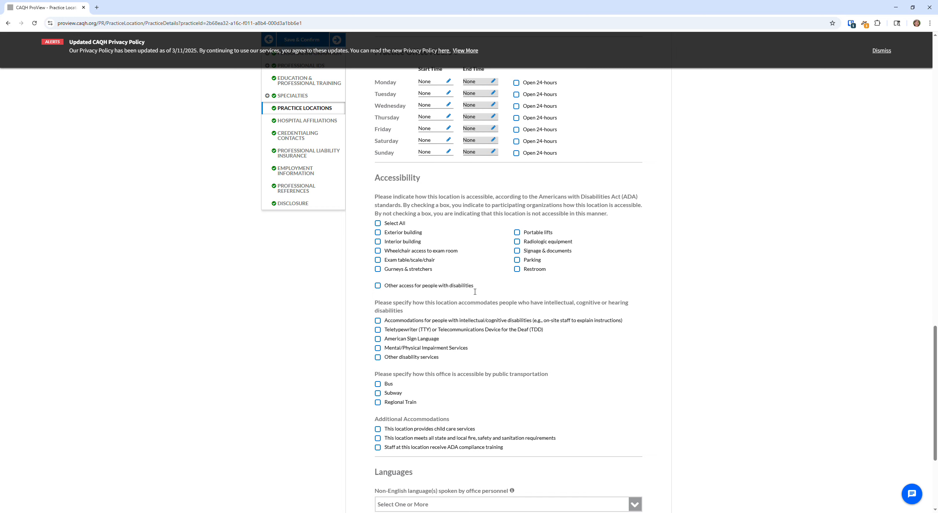
scroll(475, 291, "down", 3)
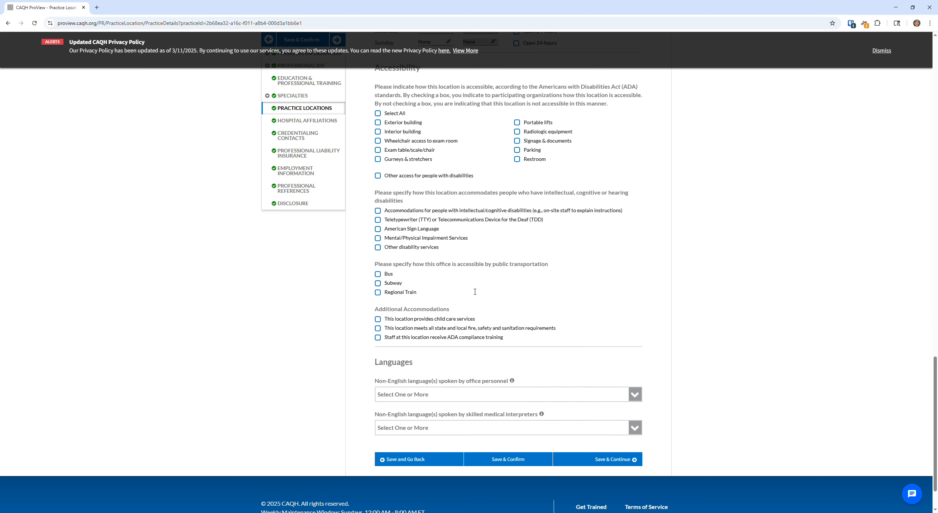
left_click(612, 462)
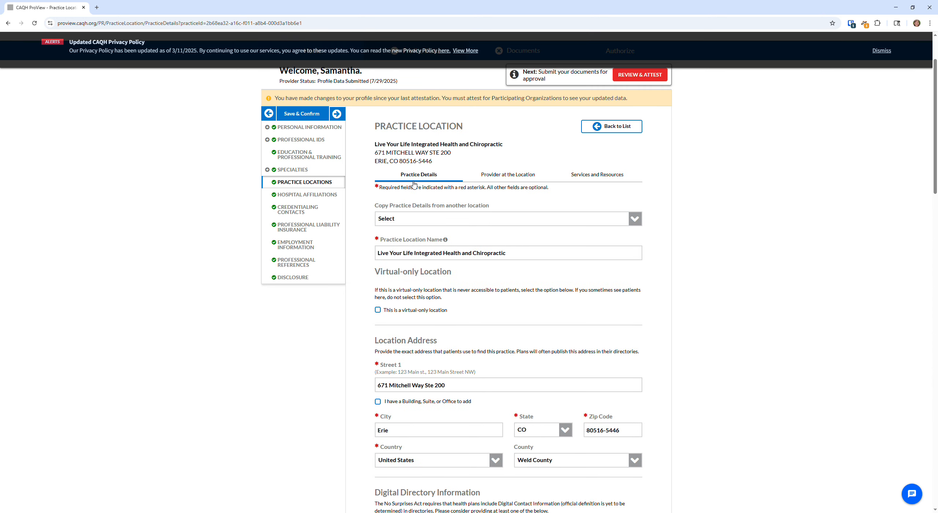
Open Provider at the Location and review start date 01/01/2018, primary practice Yes, Chiropractor specialty
left_click(521, 177)
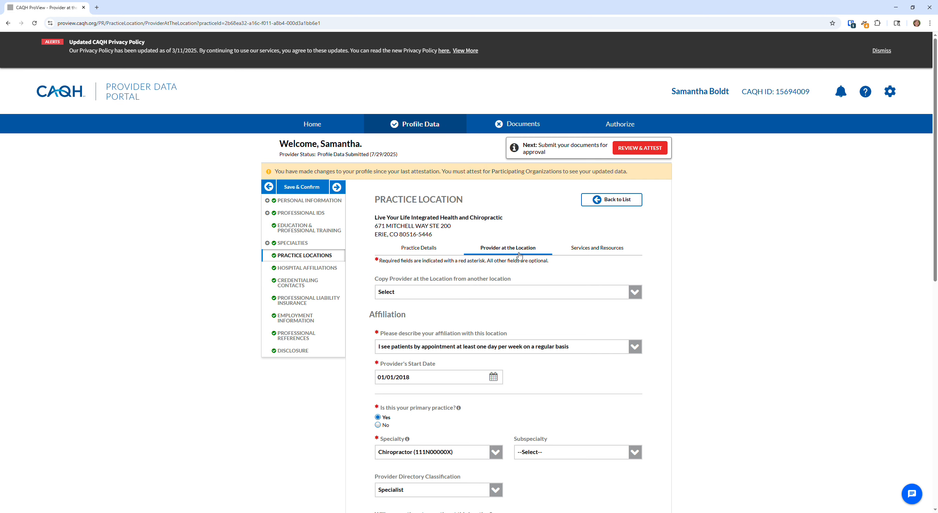
scroll(518, 257, "down", 1)
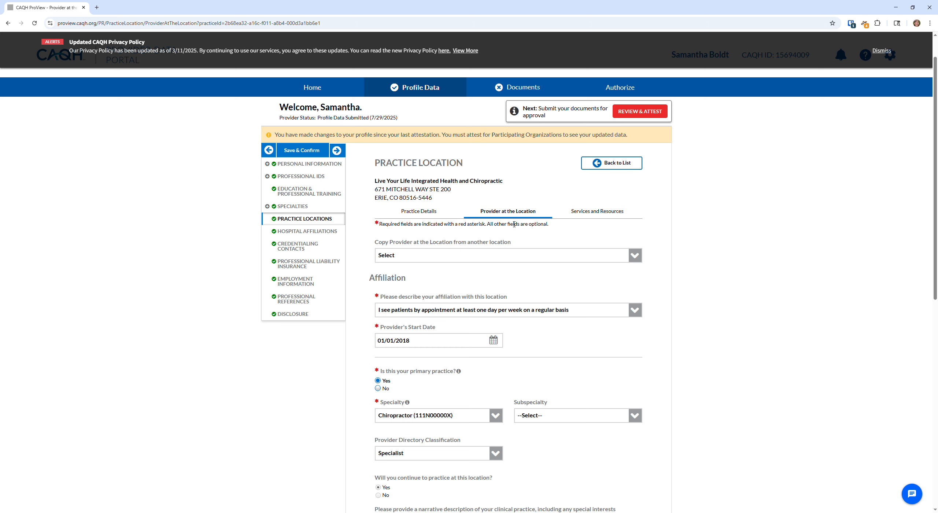
scroll(515, 224, "down", 1)
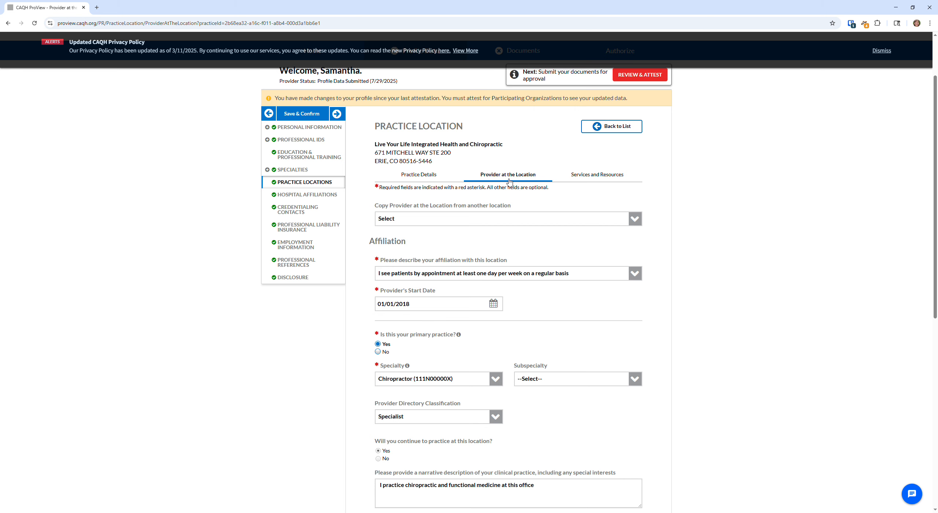
scroll(510, 180, "down", 1)
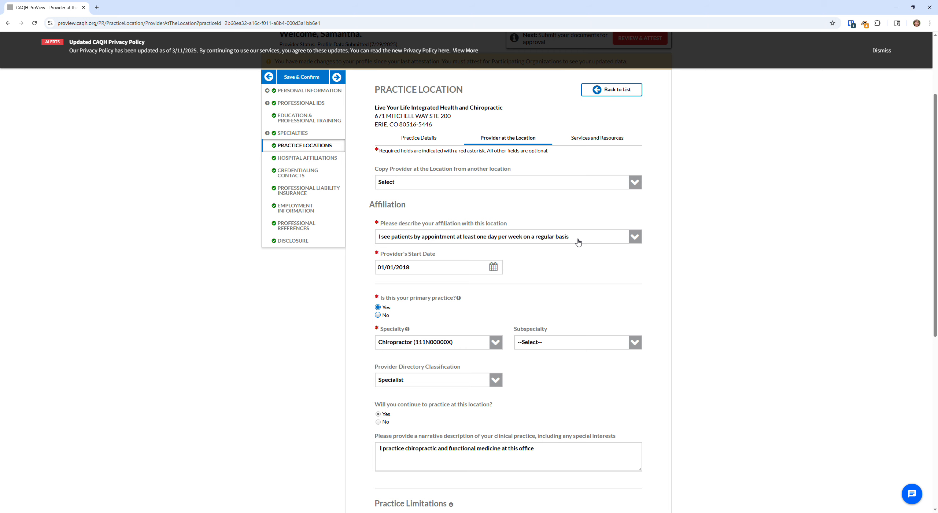
scroll(578, 242, "down", 1)
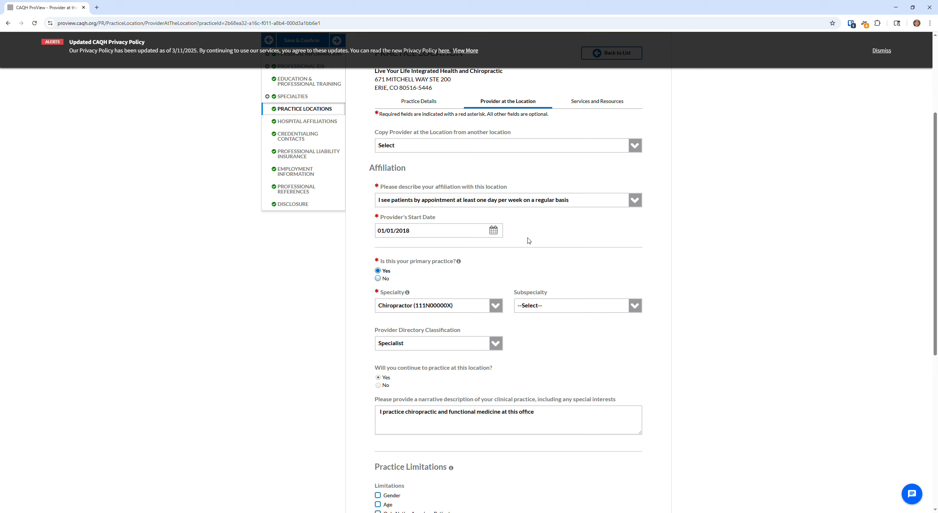
scroll(431, 229, "down", 1)
scroll(402, 240, "down", 1)
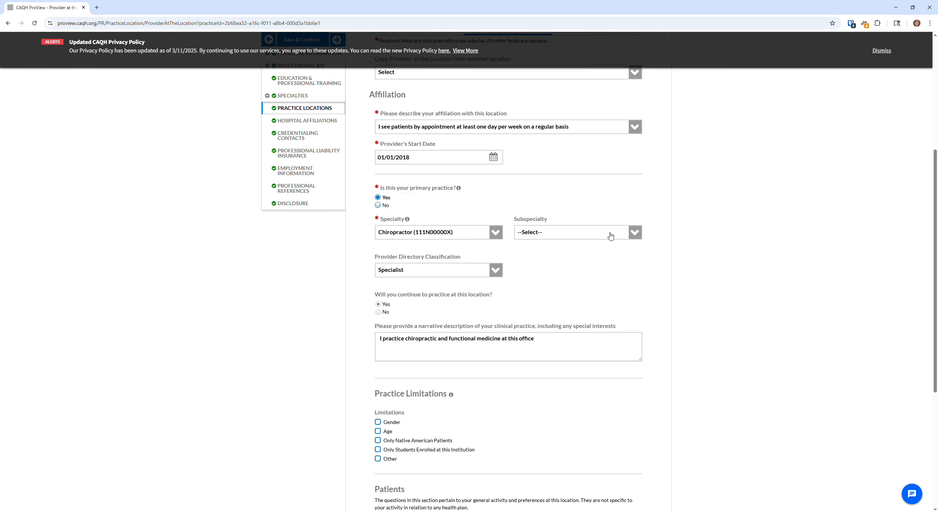
scroll(477, 245, "down", 1)
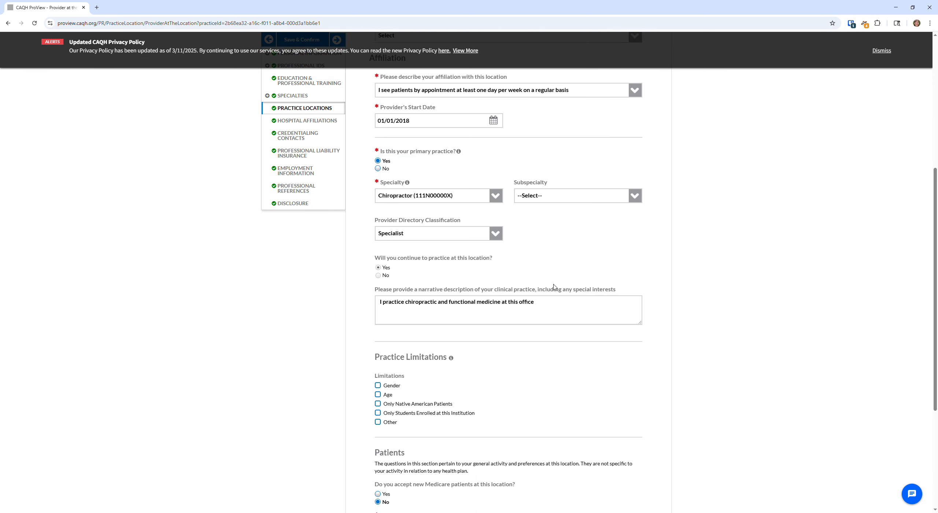
Keep Specialist as the provider directory classification and save the location affiliation details
left_click(496, 235)
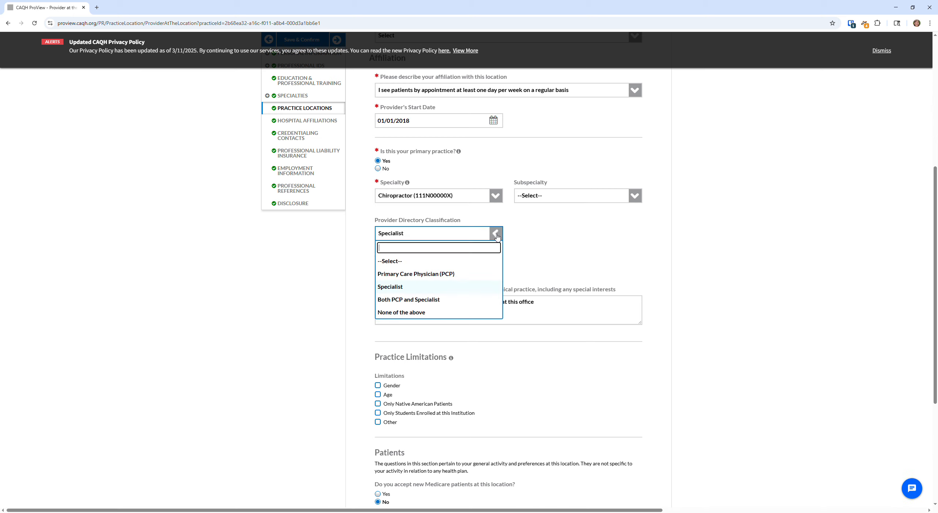
left_click(451, 289)
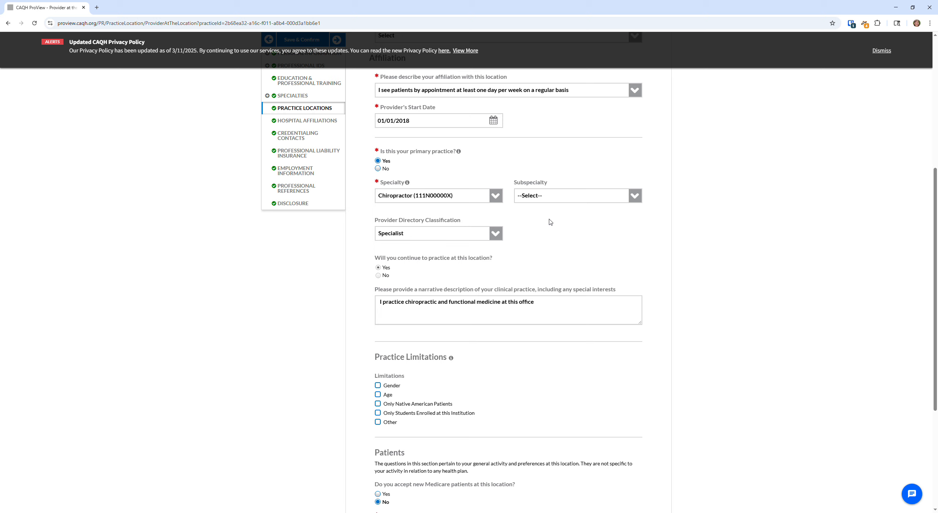
scroll(537, 219, "down", 1)
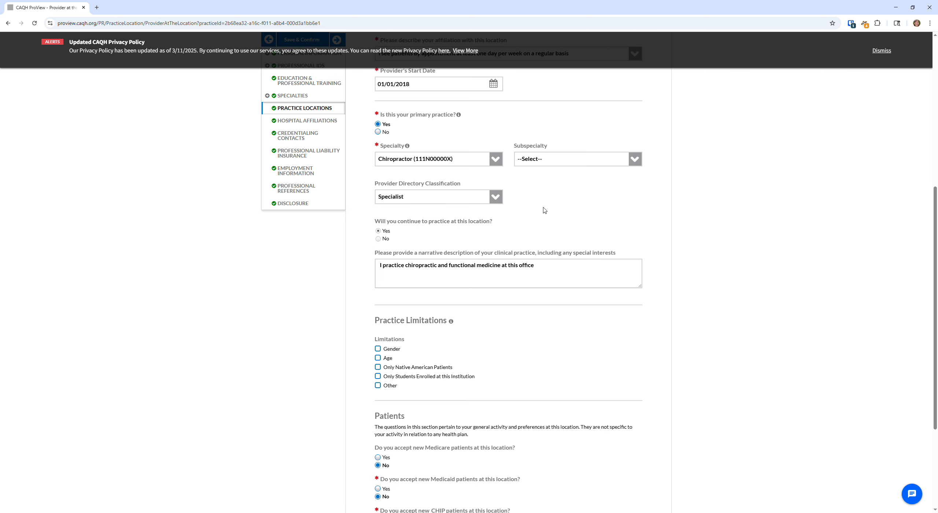
scroll(383, 252, "down", 1)
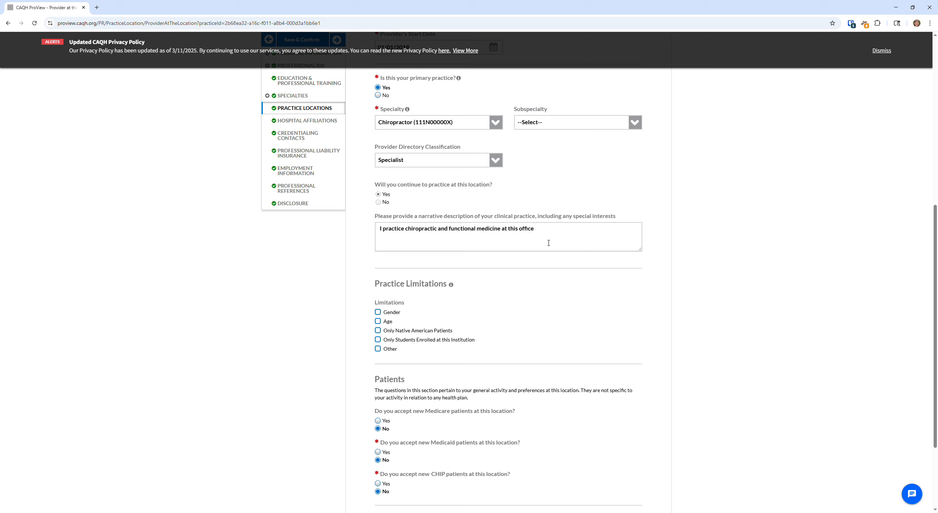
scroll(548, 243, "down", 1)
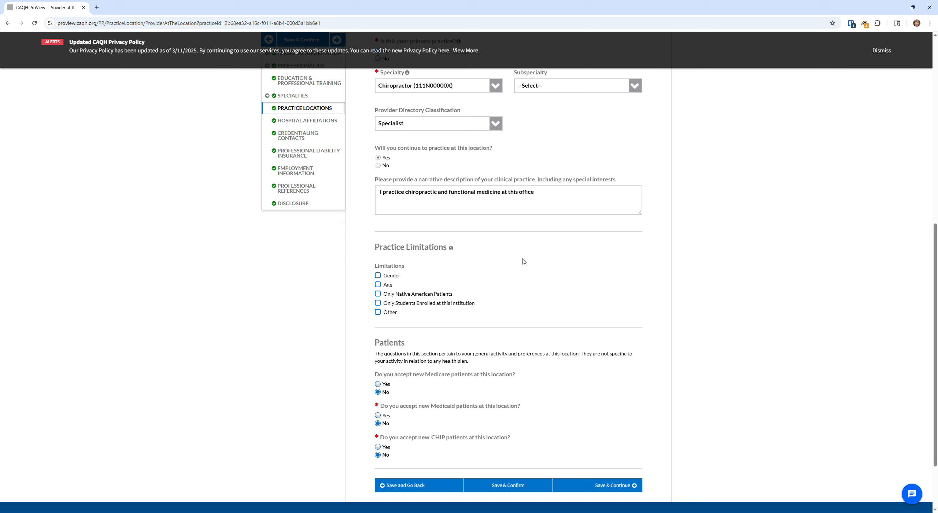
scroll(524, 261, "down", 2)
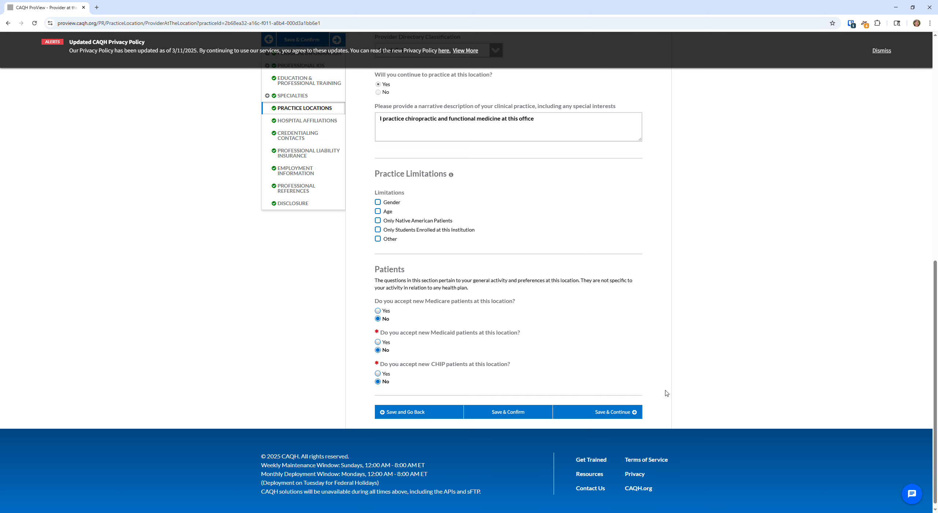
left_click(630, 412)
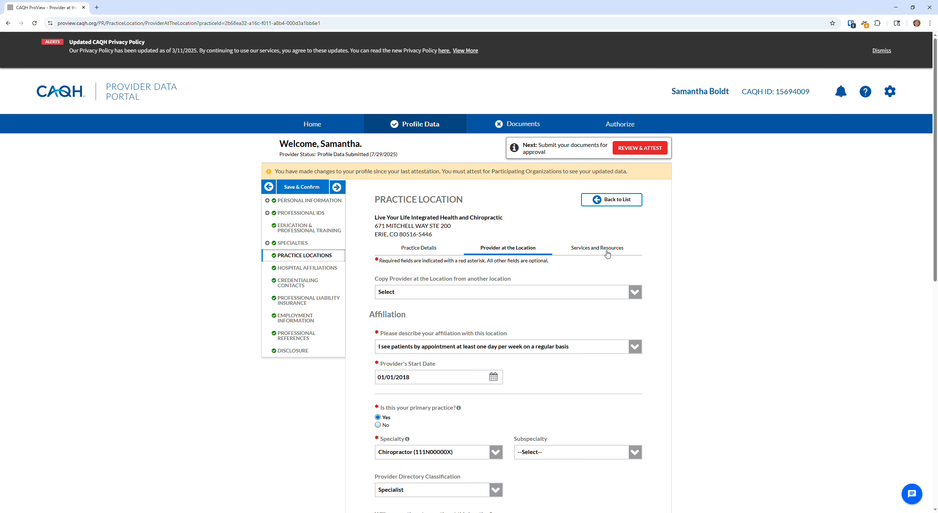
left_click(607, 253)
scroll(495, 206, "down", 2)
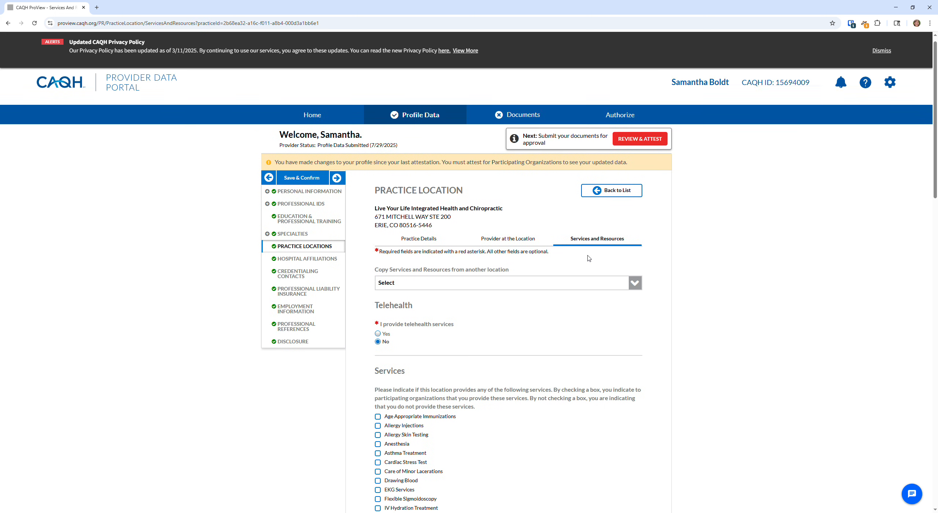
scroll(600, 189, "down", 1)
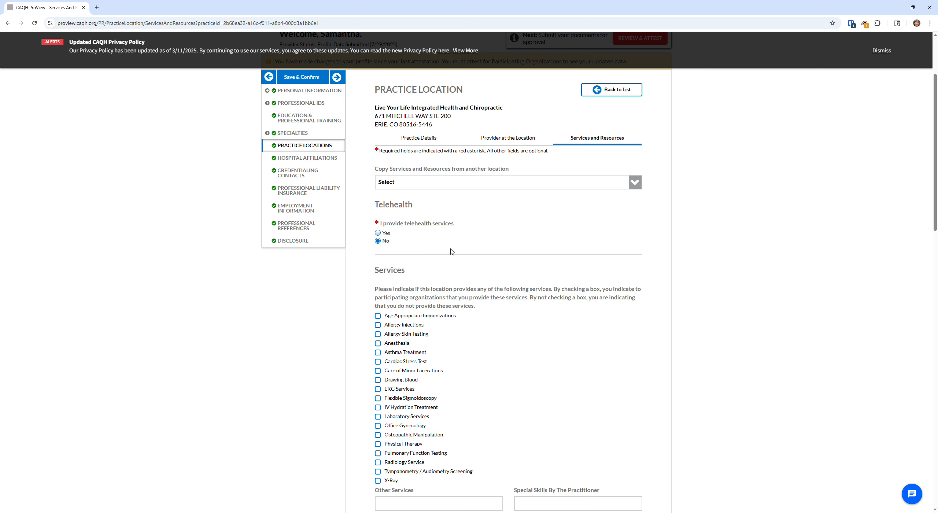
scroll(454, 253, "down", 1)
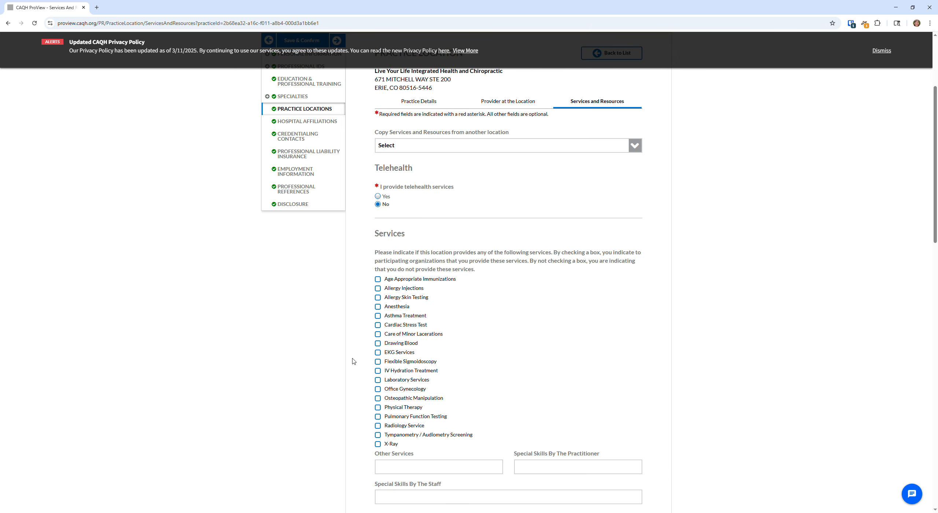
scroll(407, 302, "down", 7)
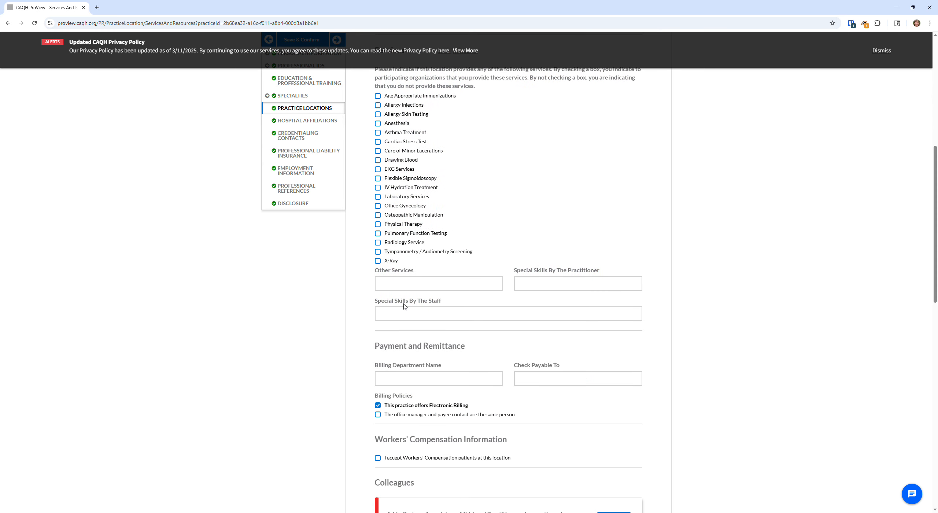
scroll(518, 226, "down", 1)
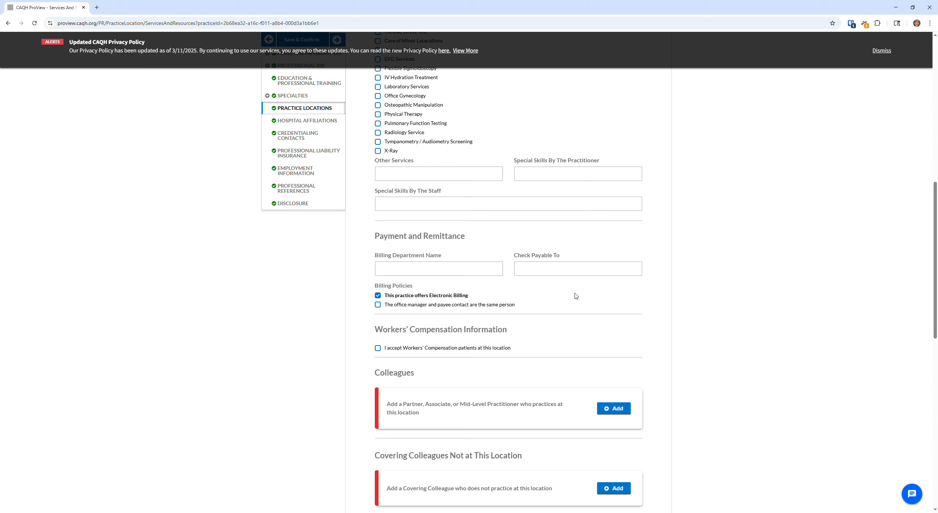
scroll(601, 280, "down", 2)
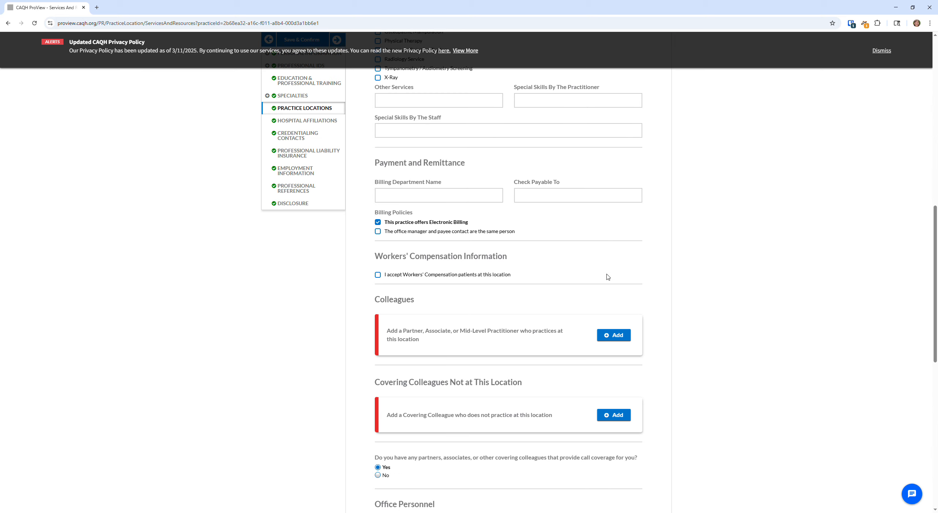
Enter the office manager's name as billing department and 'Live Your Life Integrated Health and Chiropractic' as check payee
left_click(438, 201)
left_click(546, 202)
key("shift+Tab")
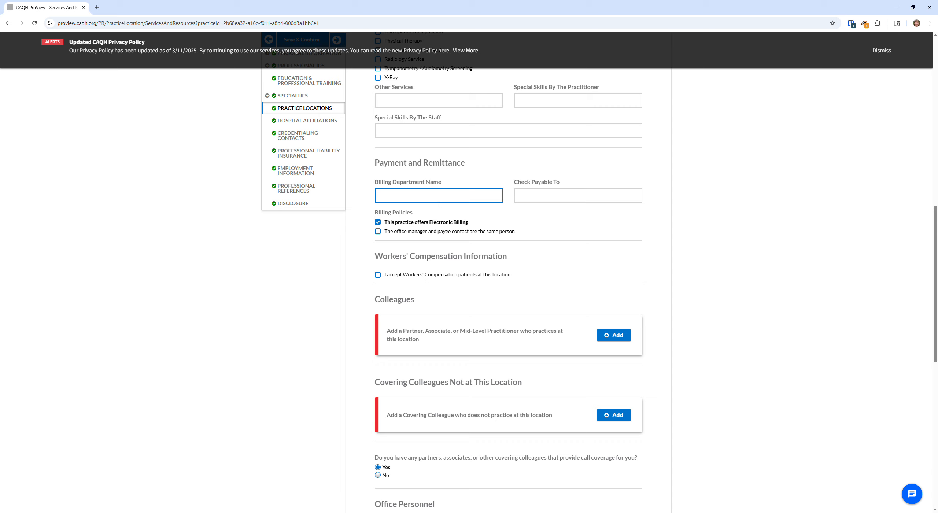
key("Tab")
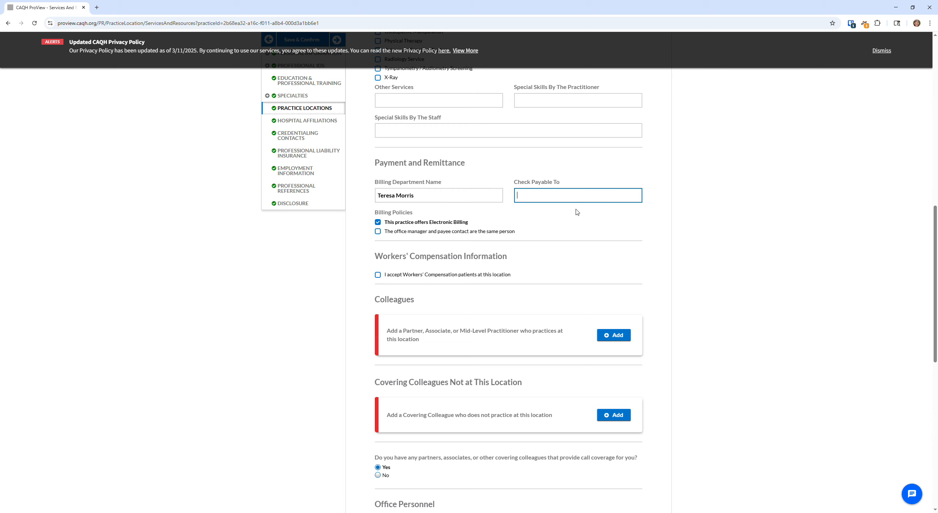
type("Live Your ")
type("Life Integrated Heal")
type("th a")
type("nd Chiropractic")
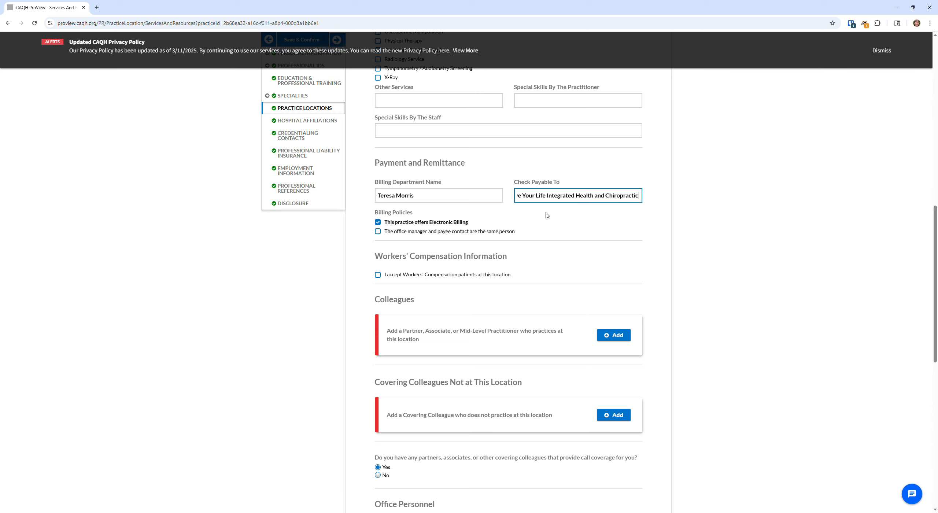
left_click(705, 199)
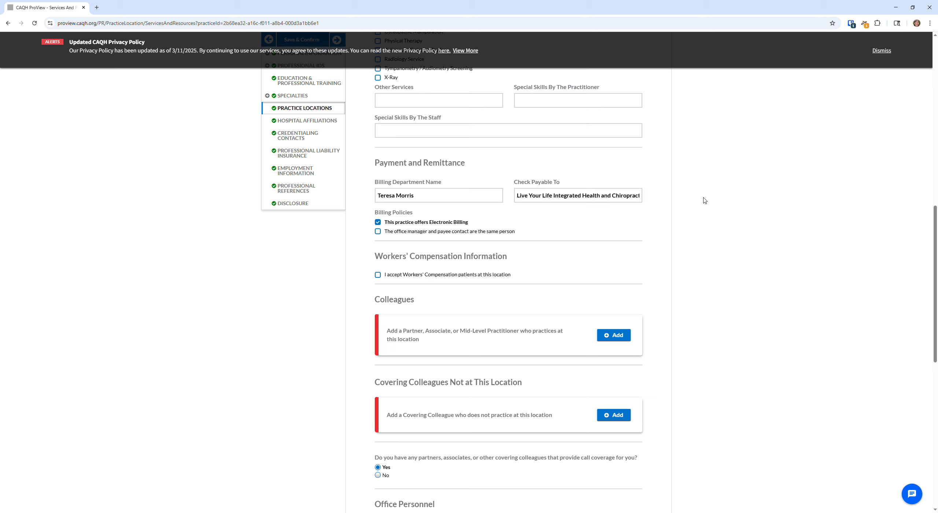
scroll(586, 212, "down", 1)
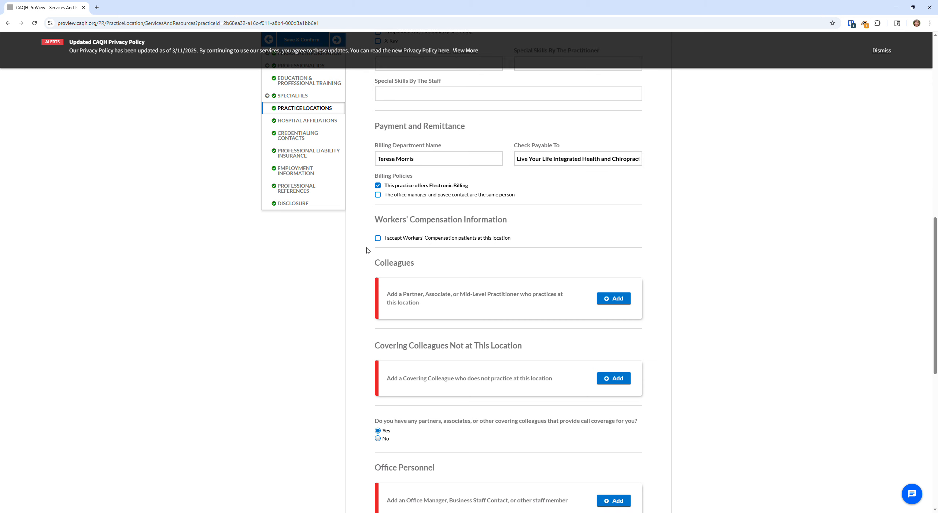
scroll(508, 182, "down", 1)
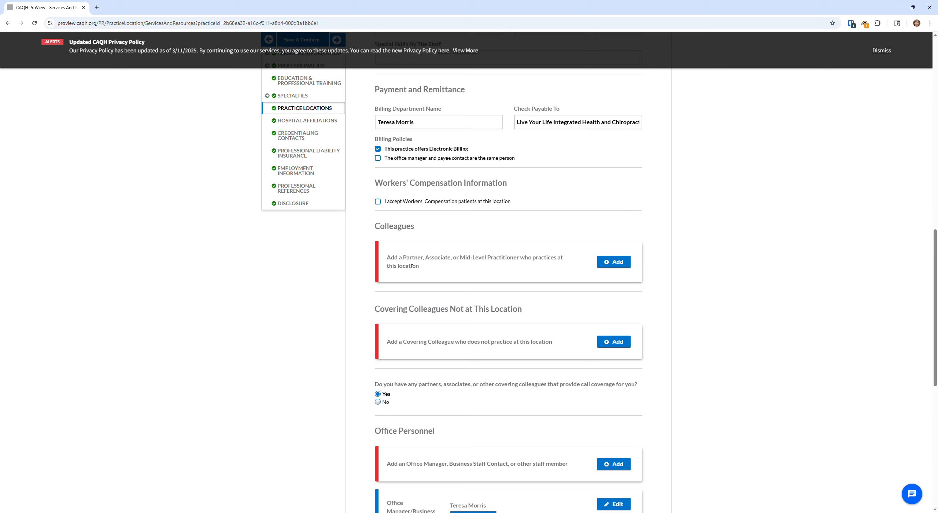
scroll(468, 260, "down", 2)
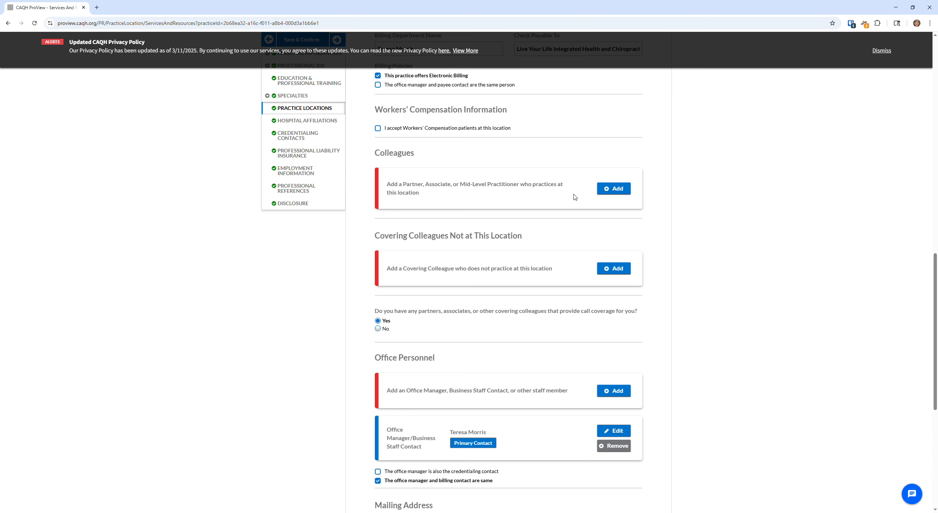
scroll(714, 210, "down", 2)
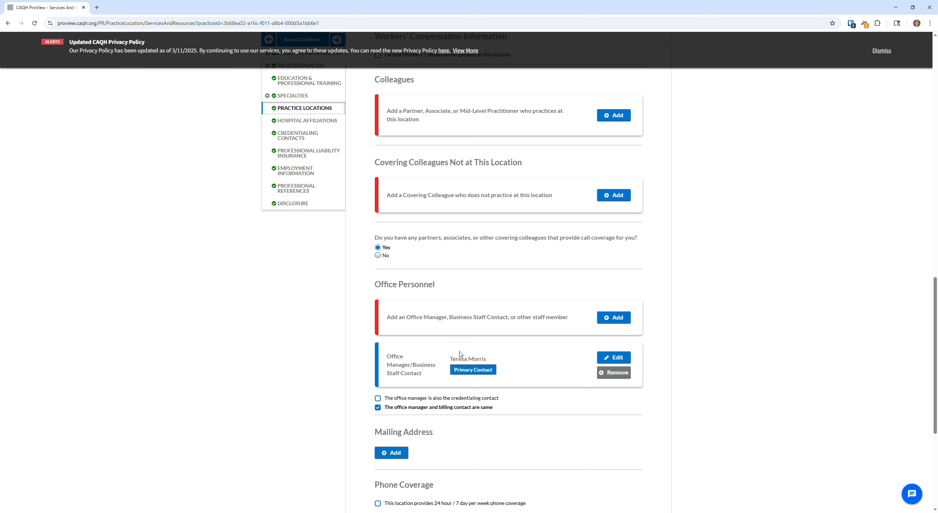
scroll(617, 310, "down", 1)
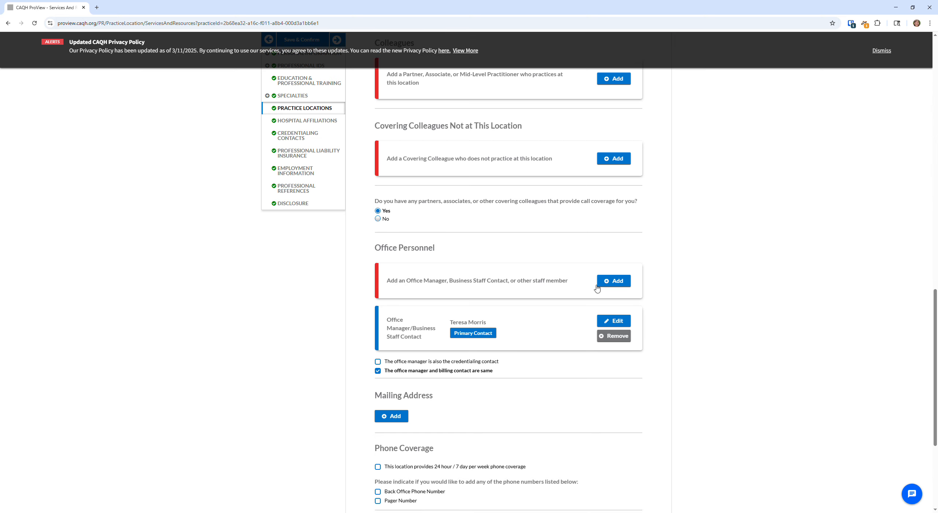
scroll(435, 231, "down", 1)
left_click_drag(381, 216, 444, 212)
left_click(465, 220)
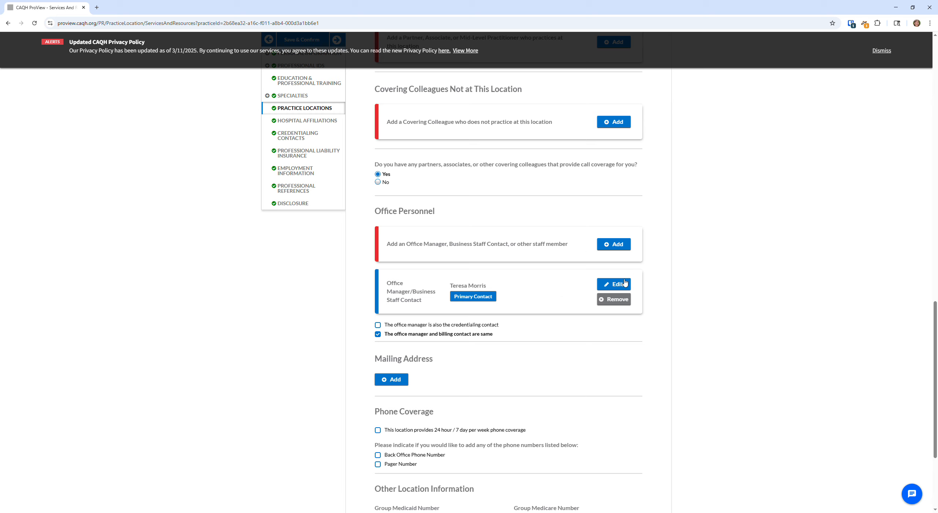
Verify the office manager's phone, fax and e-mail and save them to the practice location
left_click(619, 289)
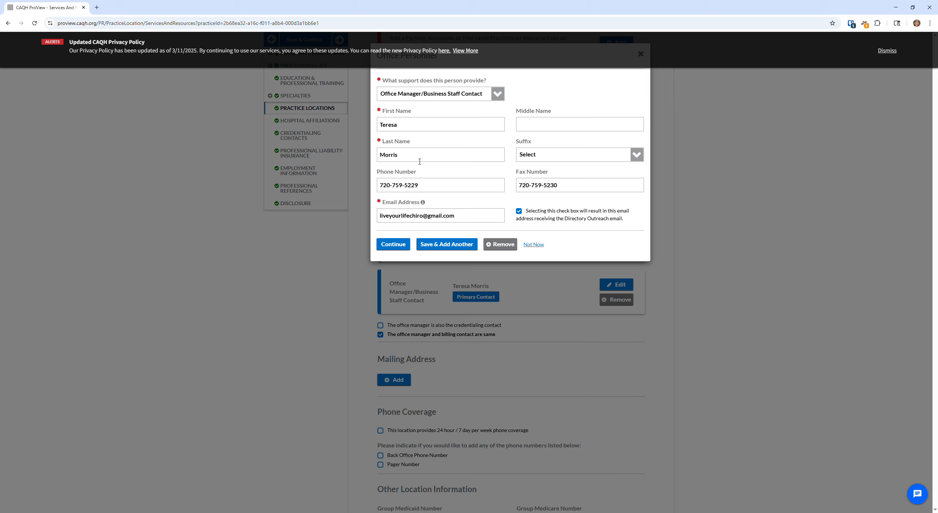
left_click(467, 189)
left_click(468, 190)
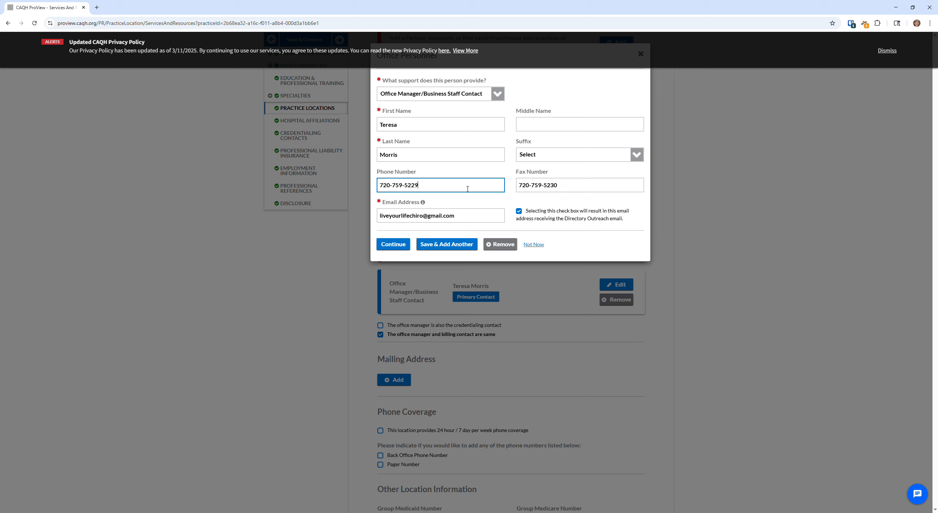
key("Tab")
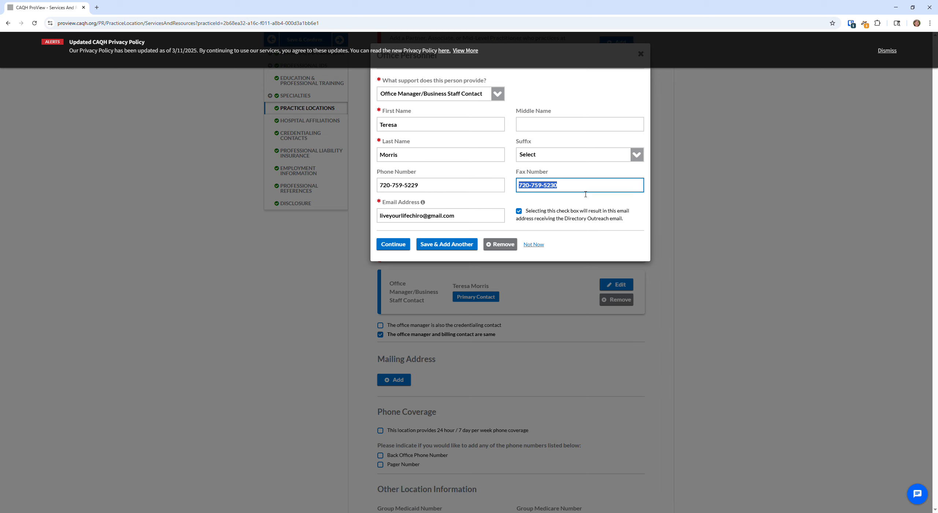
left_click(468, 222)
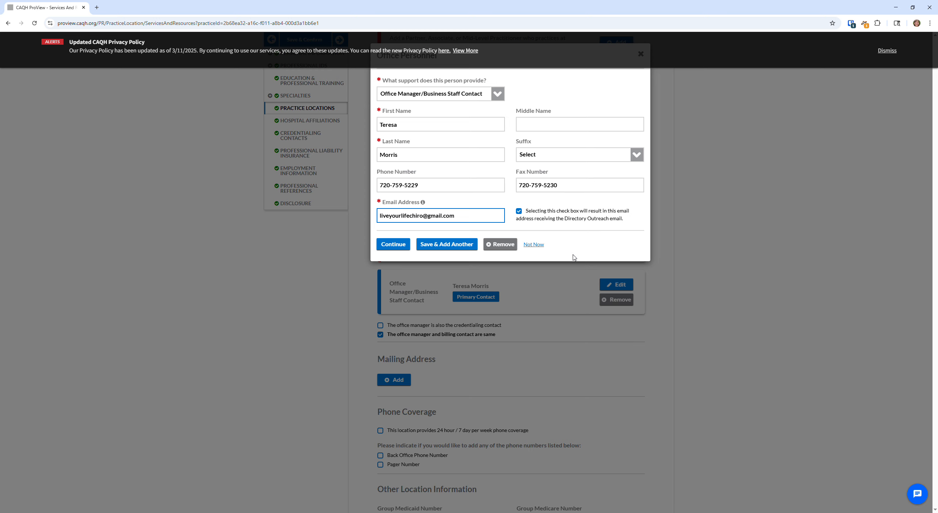
left_click(391, 250)
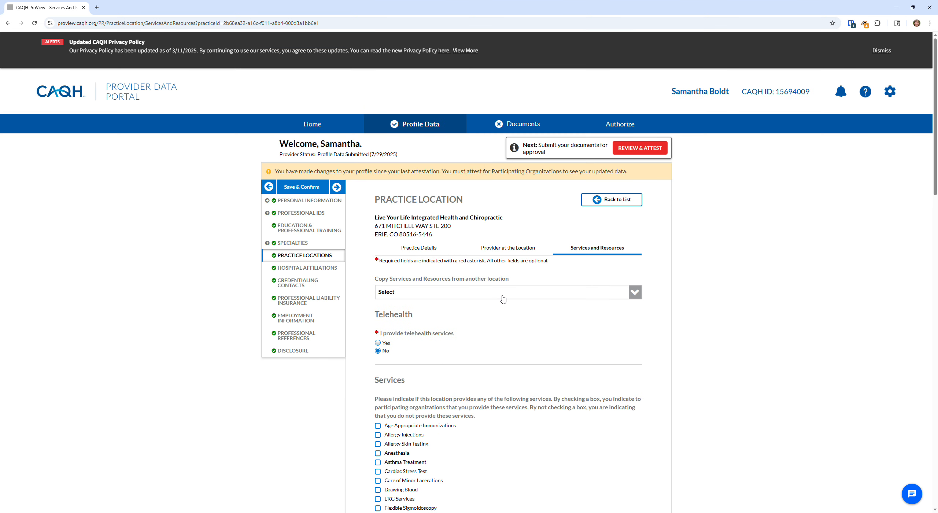
Tick 'The office manager is also the credentialing contact' under Office Personnel
scroll(498, 300, "down", 20)
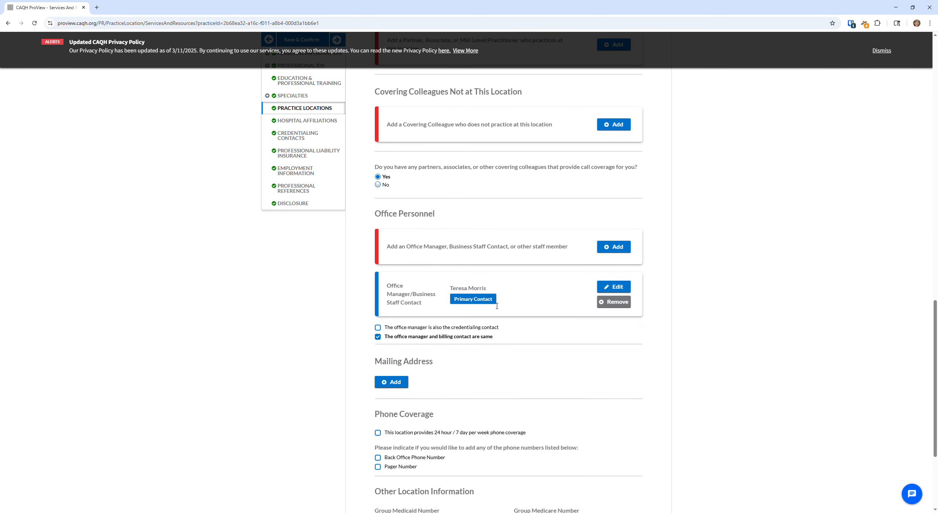
scroll(497, 306, "down", 2)
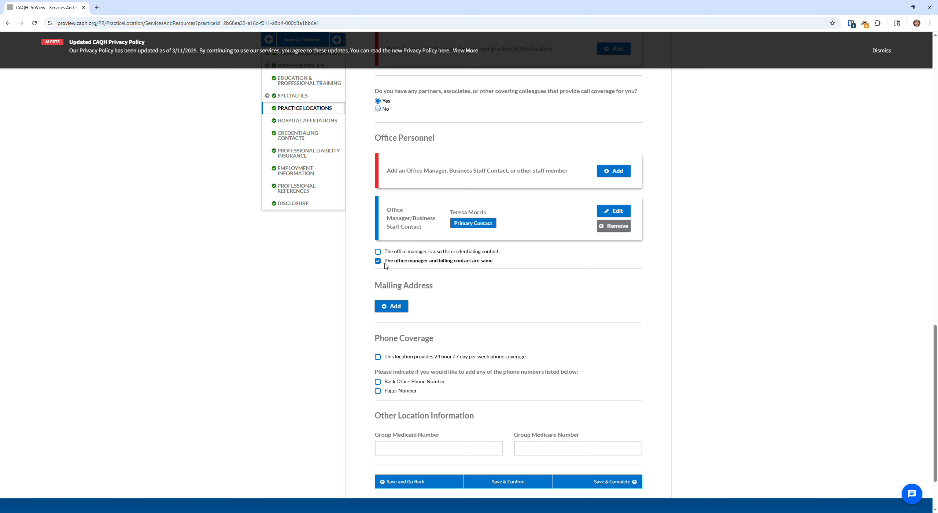
left_click(378, 253)
scroll(574, 250, "down", 1)
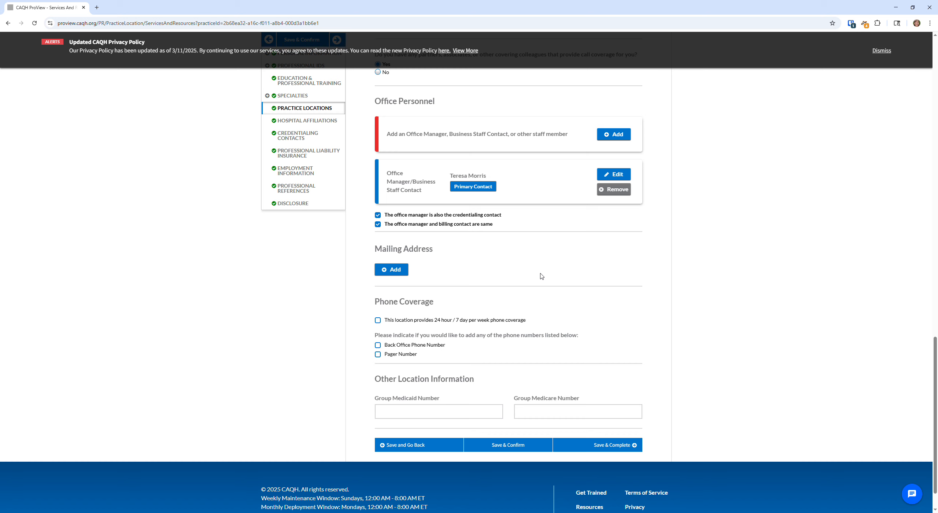
scroll(541, 275, "up", 3)
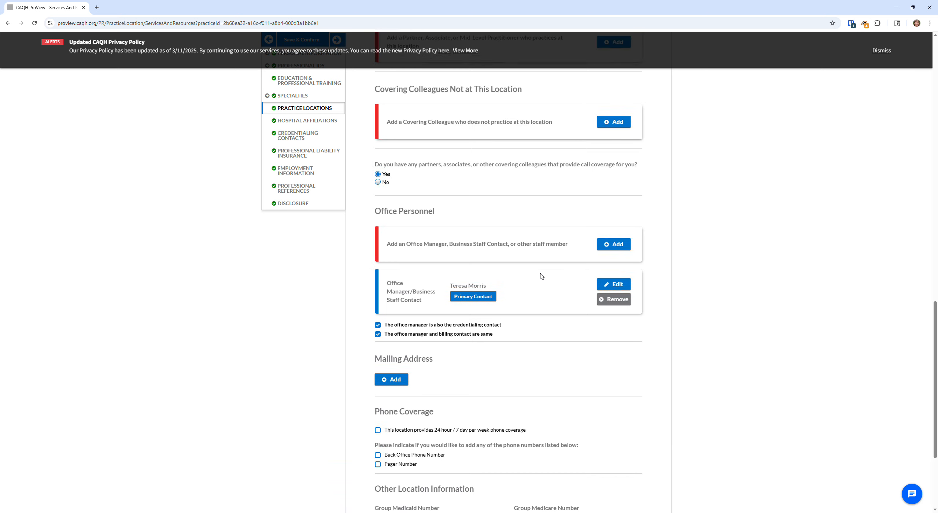
scroll(513, 293, "down", 3)
Add a mailing address reusing the Erie, CO practice location address, then Save & Complete
left_click(391, 270)
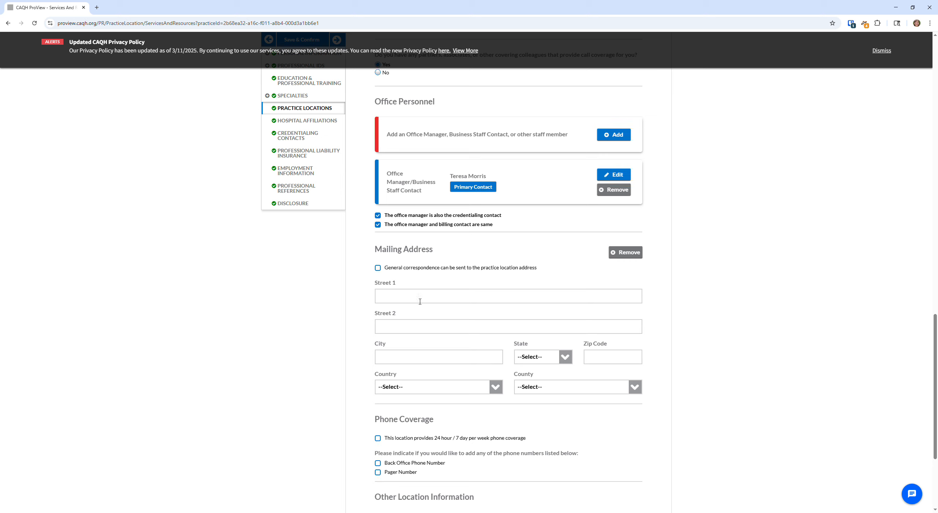
left_click(407, 302)
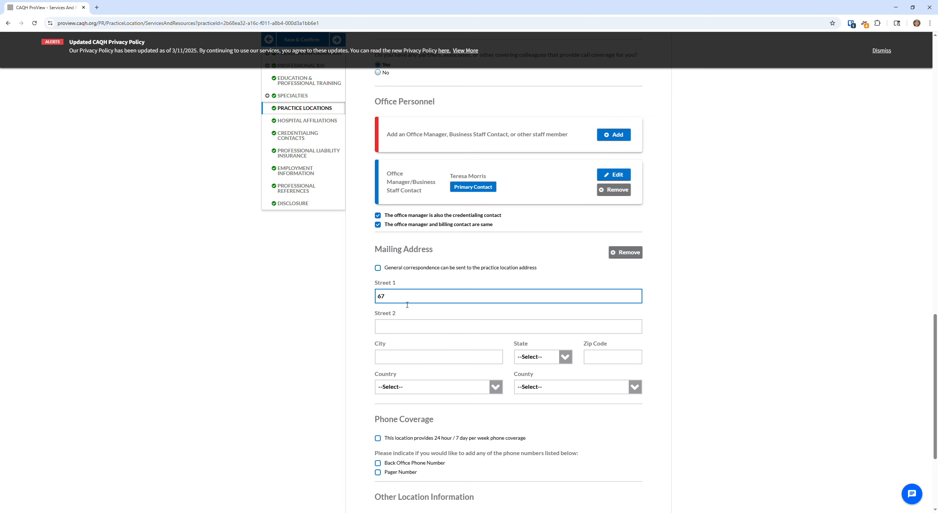
left_click(378, 268)
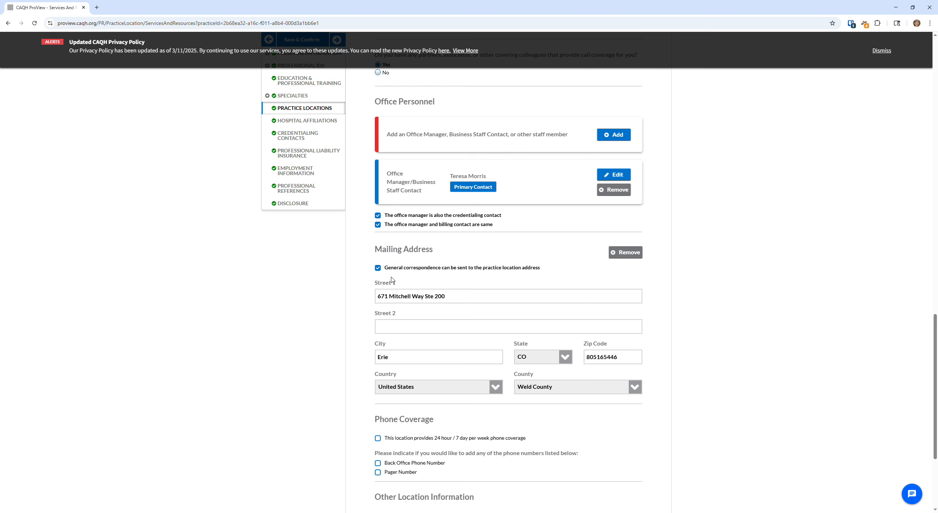
scroll(499, 356, "down", 3)
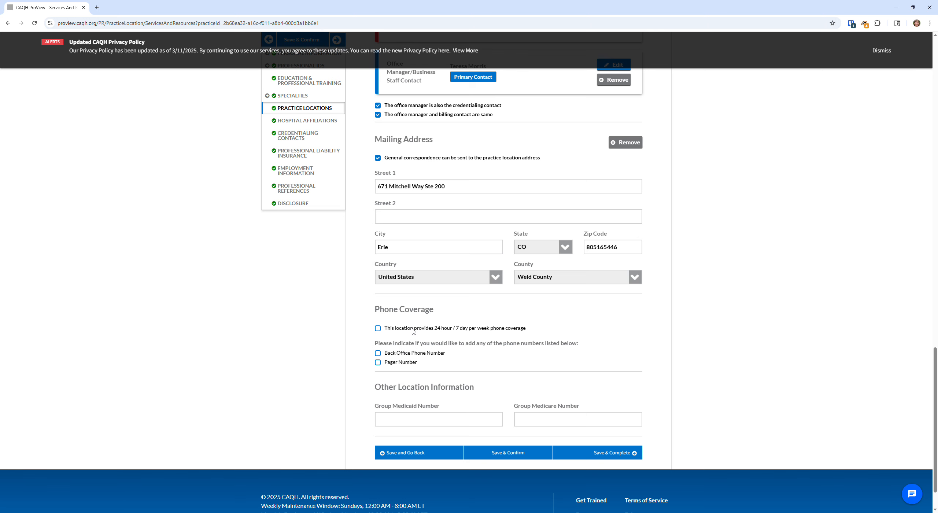
scroll(426, 327, "down", 1)
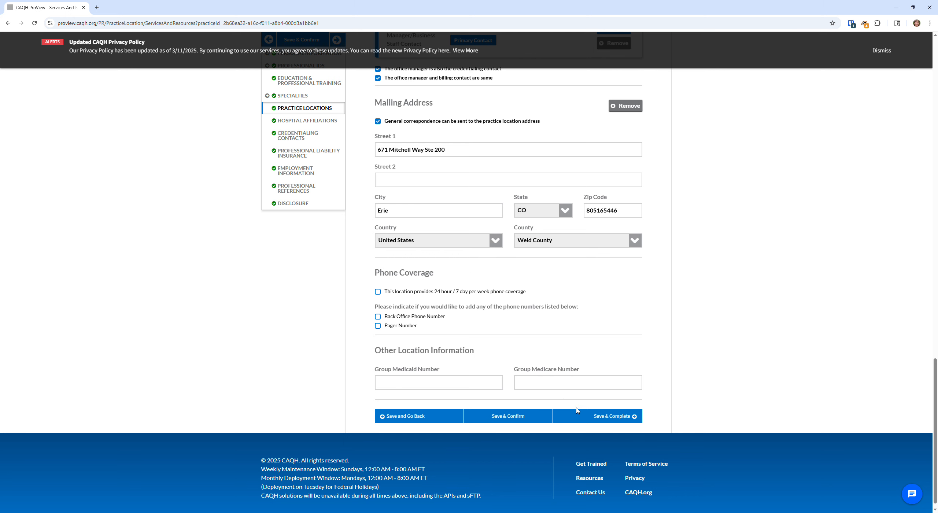
left_click(610, 418)
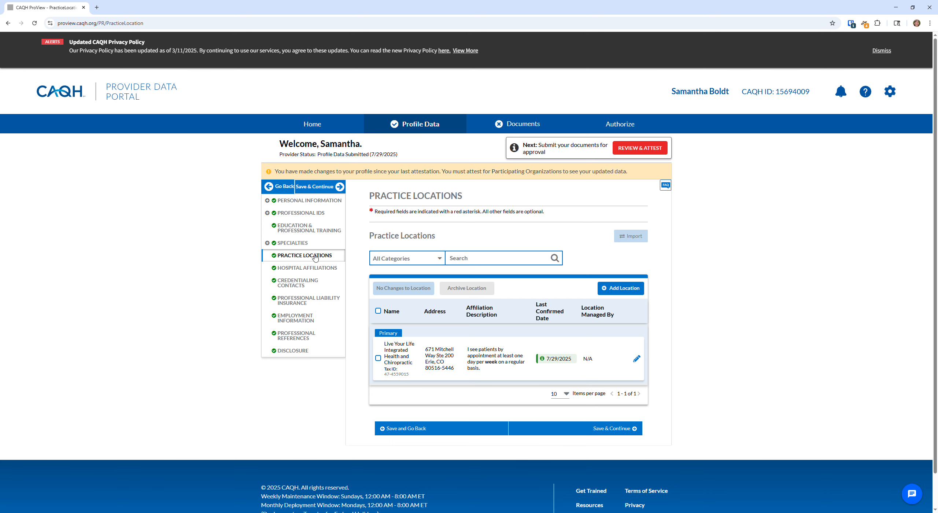
Edit the Live Your Life Integrated Health and Chiropractic row in Practice Locations
scroll(663, 277, "down", 1)
scroll(663, 277, "up", 1)
left_click(638, 359)
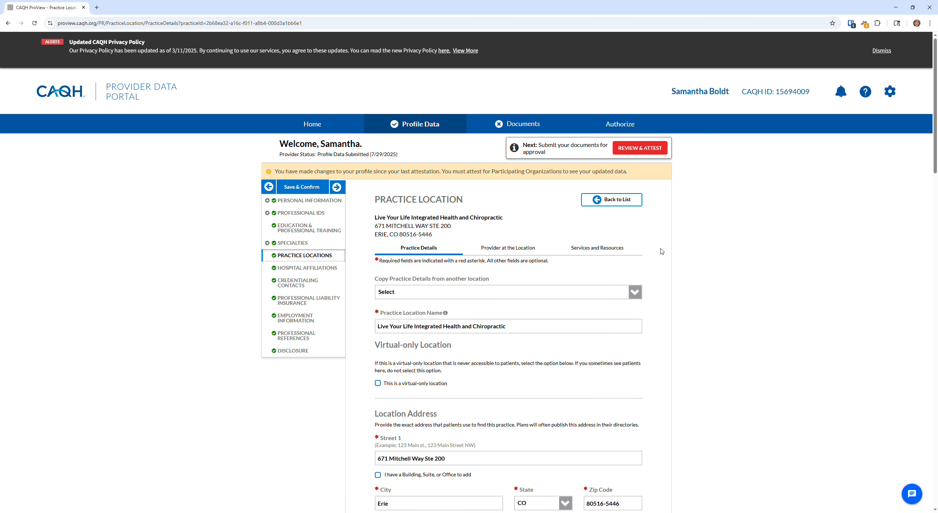
Review the practice location's details and go to its Services and Resources section
scroll(667, 251, "down", 9)
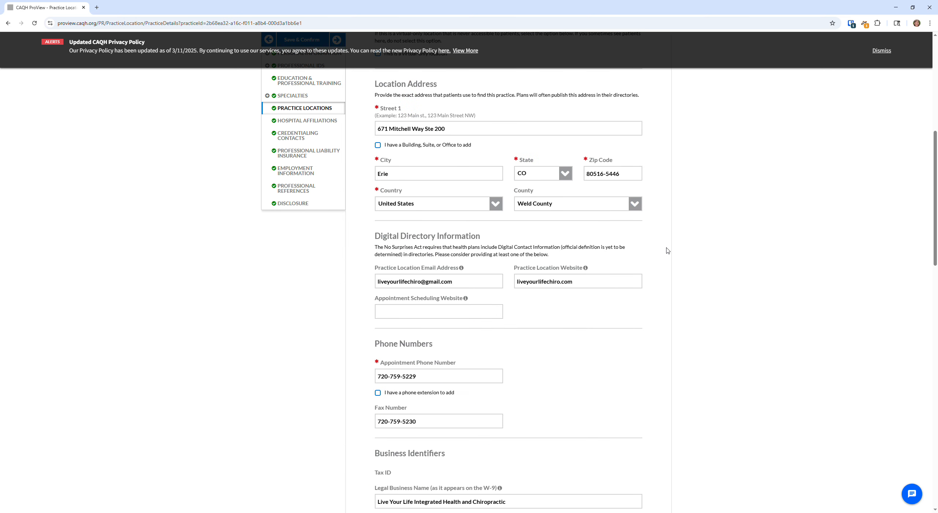
scroll(667, 251, "down", 8)
scroll(667, 251, "down", 11)
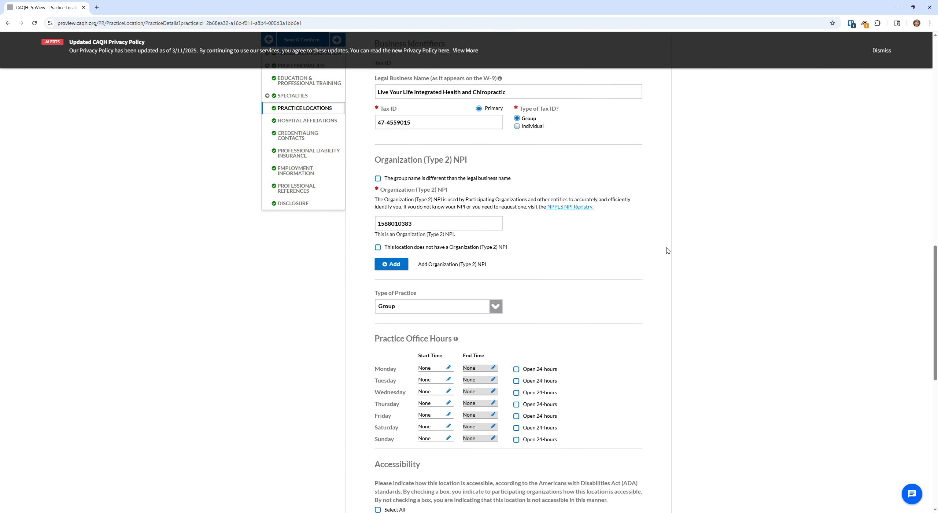
scroll(665, 252, "up", 20)
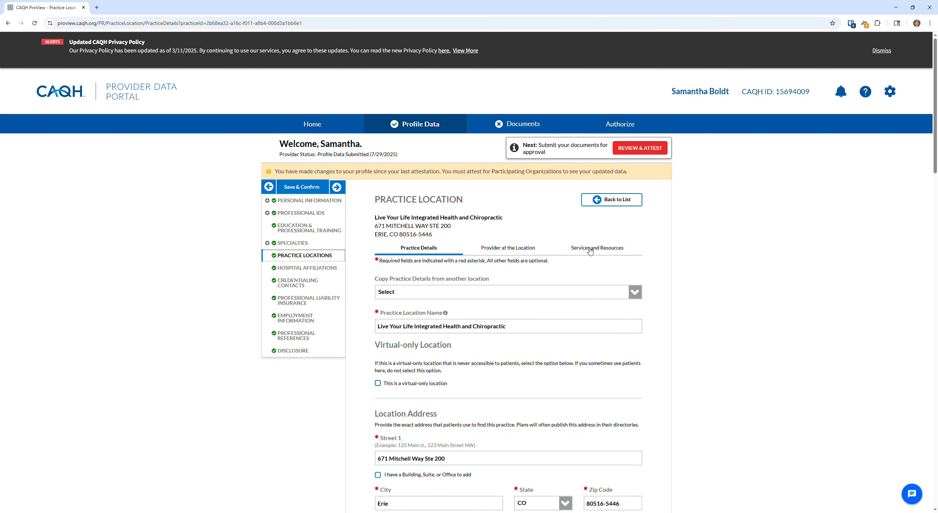
left_click(609, 250)
Start an office personnel entry, view the support types, then discard it with Not Now
scroll(637, 323, "down", 4)
scroll(637, 323, "down", 18)
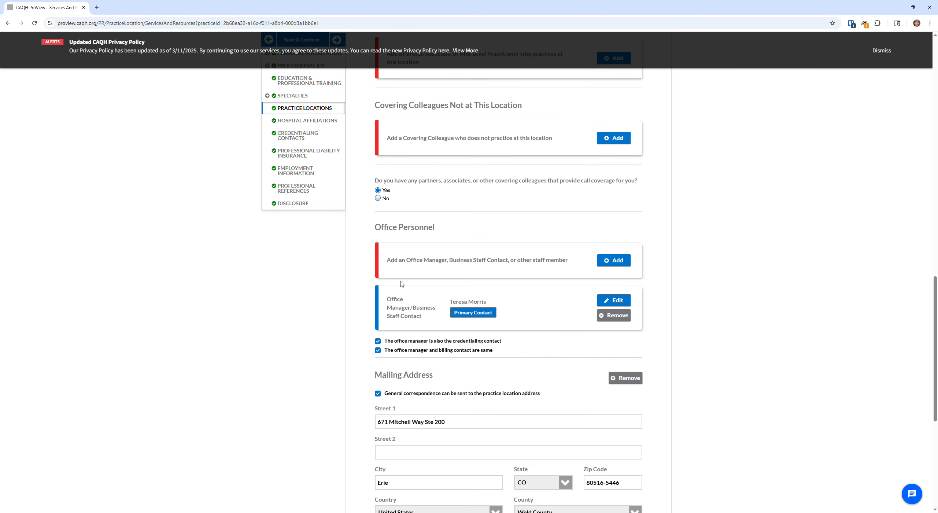
left_click(613, 261)
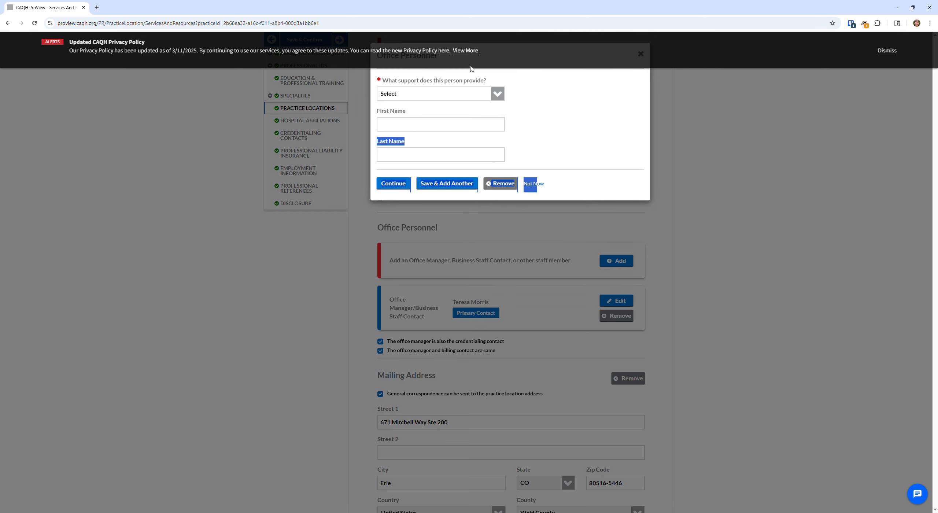
left_click(498, 95)
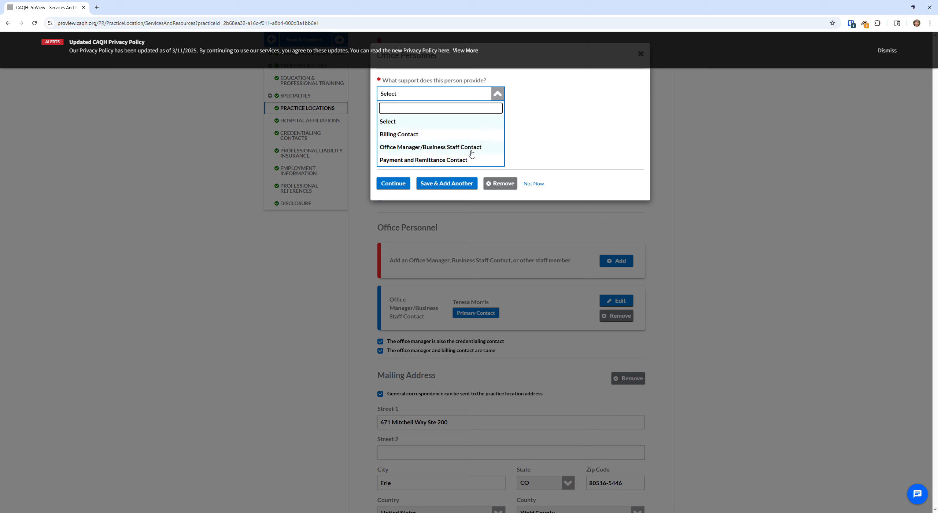
left_click(513, 150)
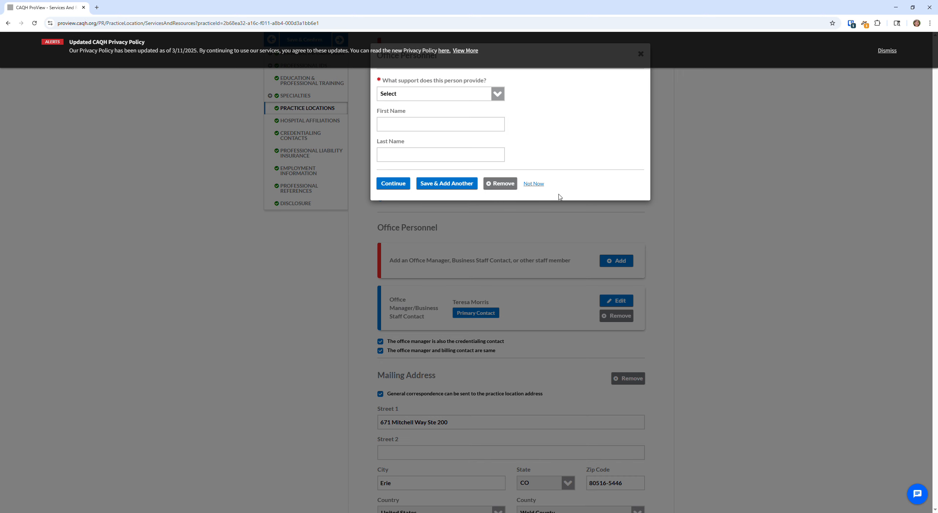
left_click(534, 183)
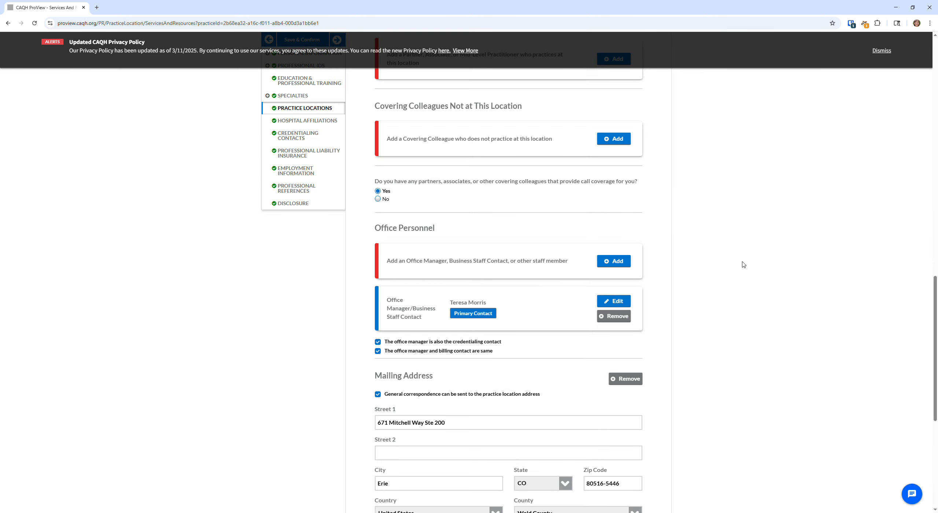
Save & Complete the practice location, then tick and untick its row in the list
scroll(742, 264, "down", 5)
scroll(783, 308, "down", 3)
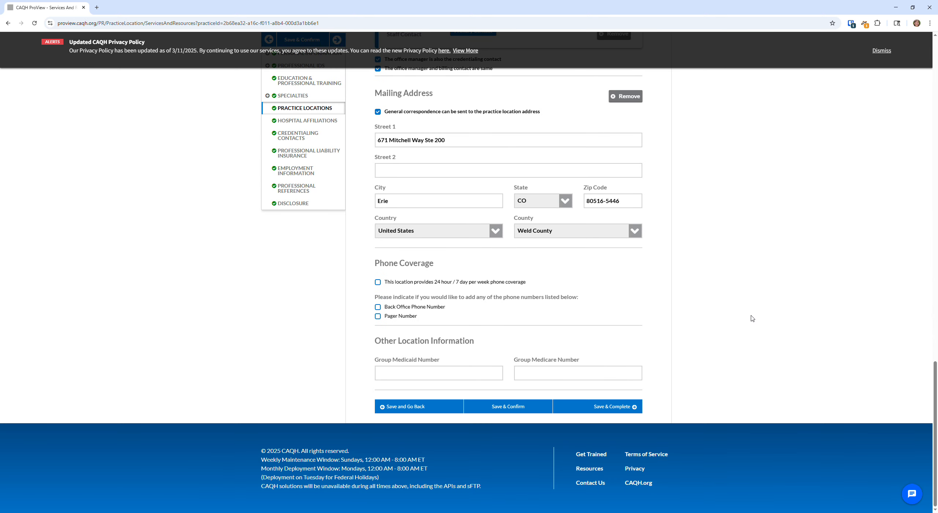
left_click(625, 410)
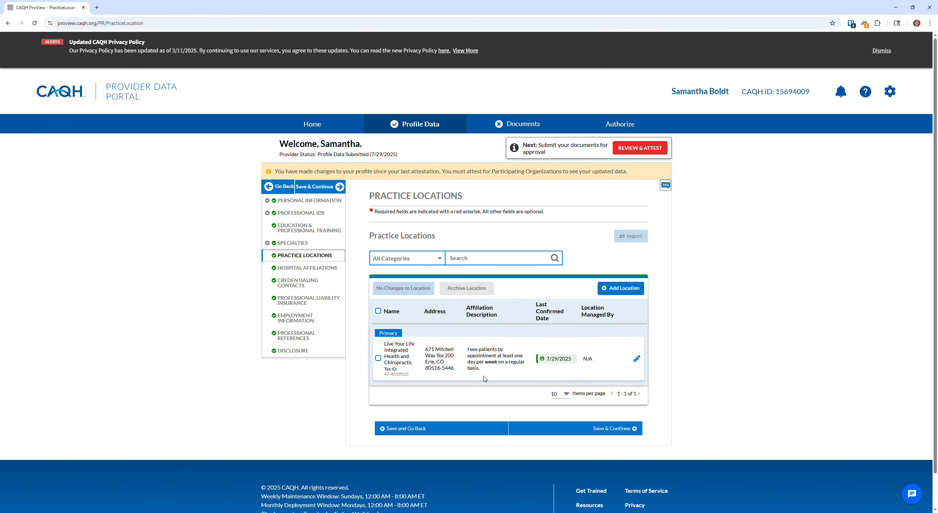
left_click(378, 358)
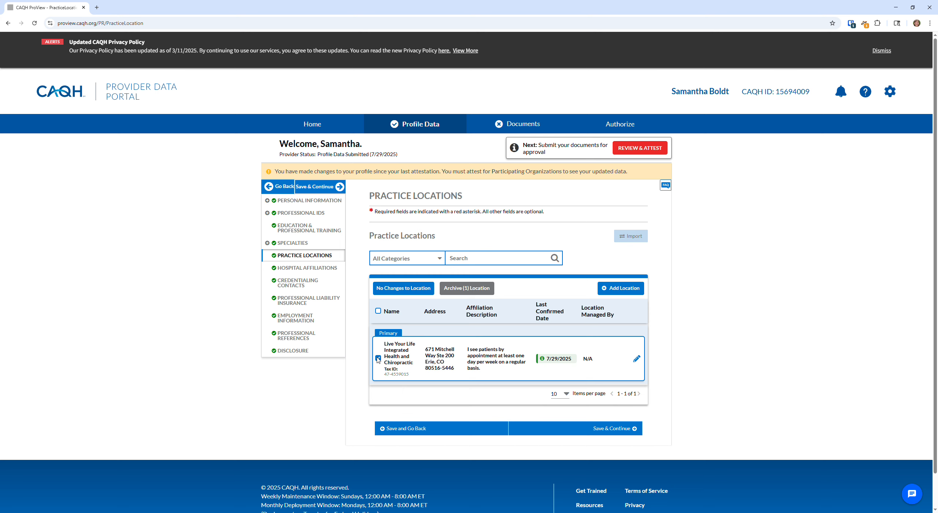
left_click(378, 359)
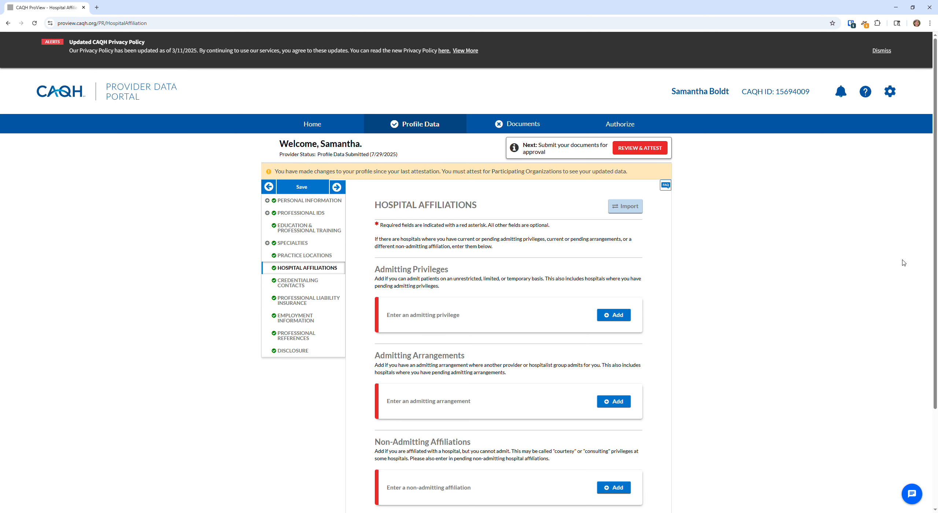
Save the empty Hospital Affiliations page and continue to Credentialing Contact
scroll(451, 301, "down", 2)
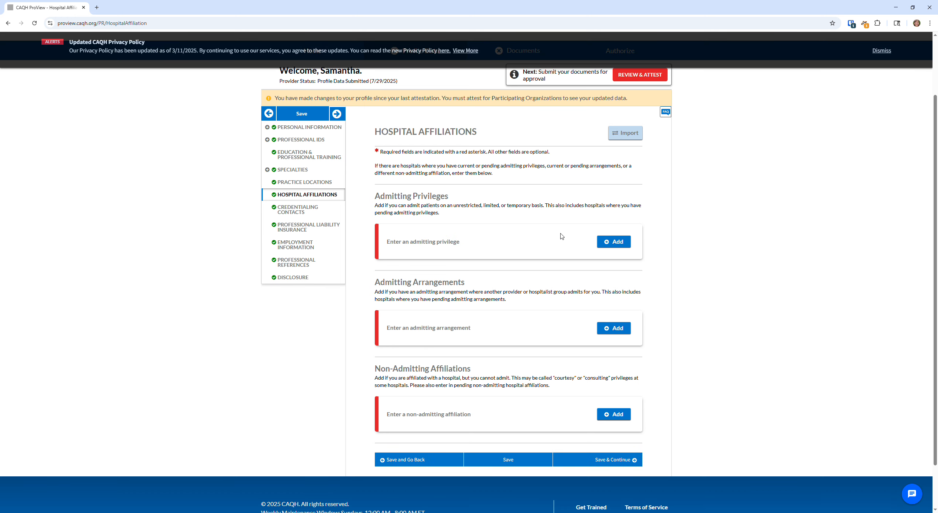
left_click(612, 460)
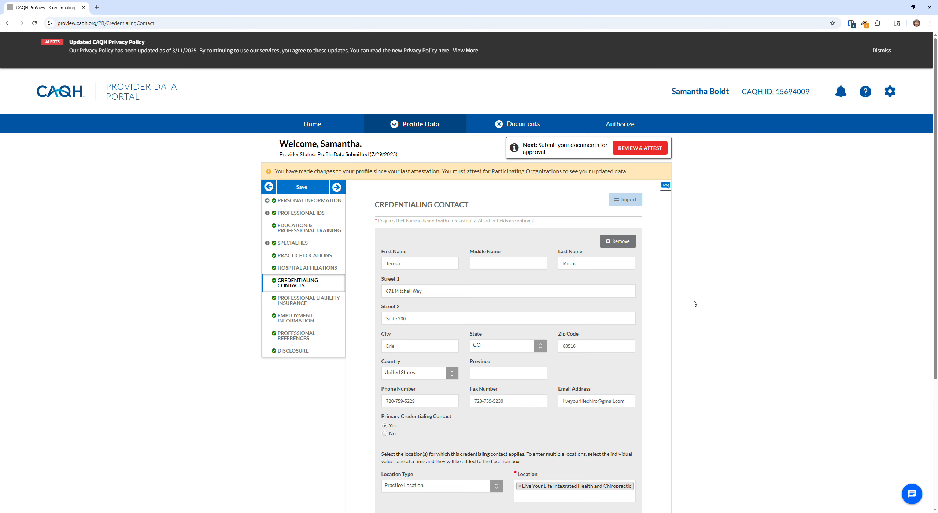
Check the credentialing contact's first name, last name, street address and e-mail
scroll(458, 273, "down", 1)
left_click(420, 231)
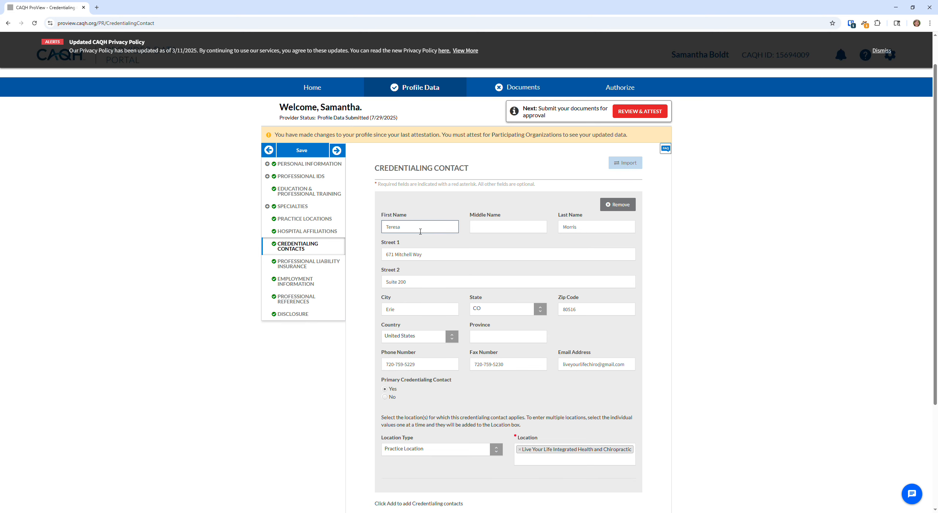
left_click(616, 228)
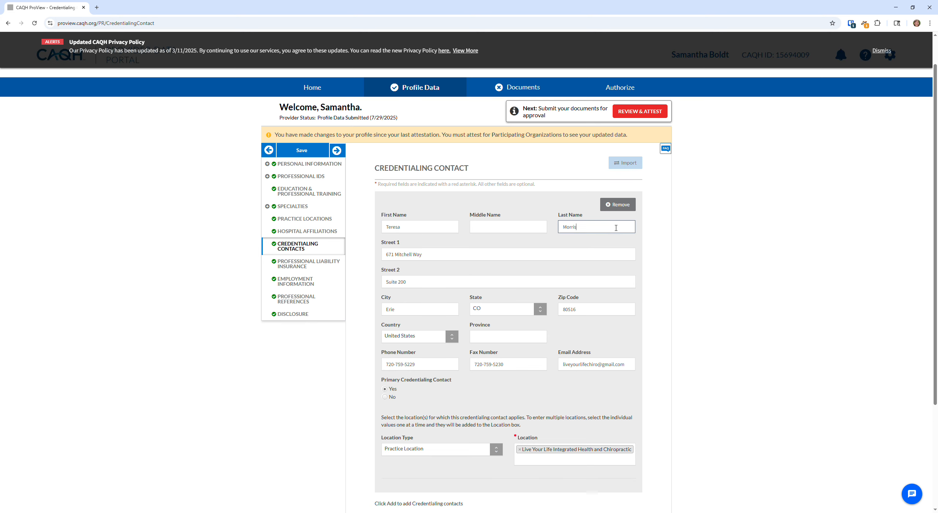
left_click(453, 263)
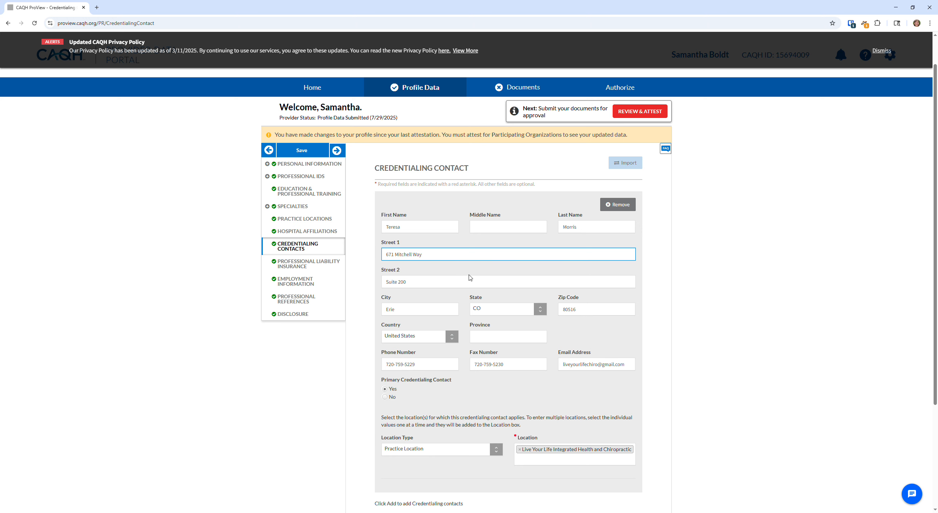
scroll(531, 291, "down", 1)
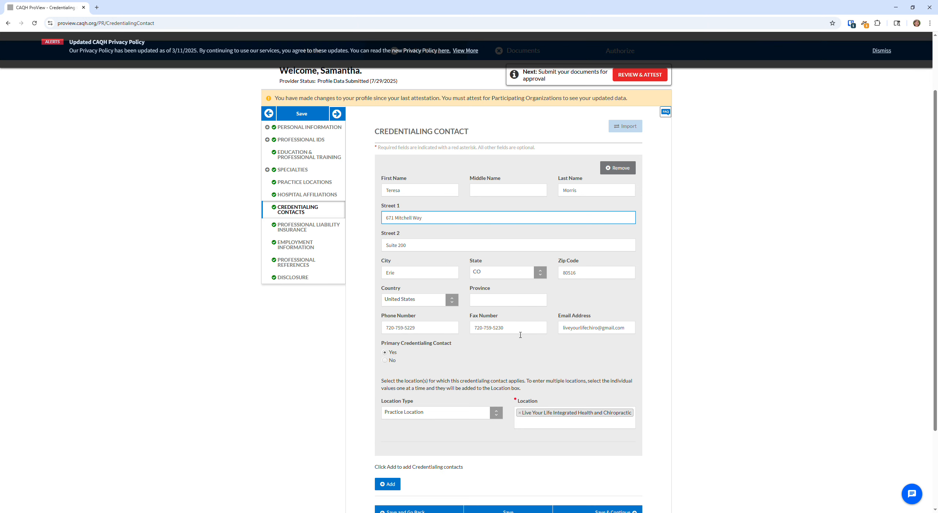
left_click(636, 329)
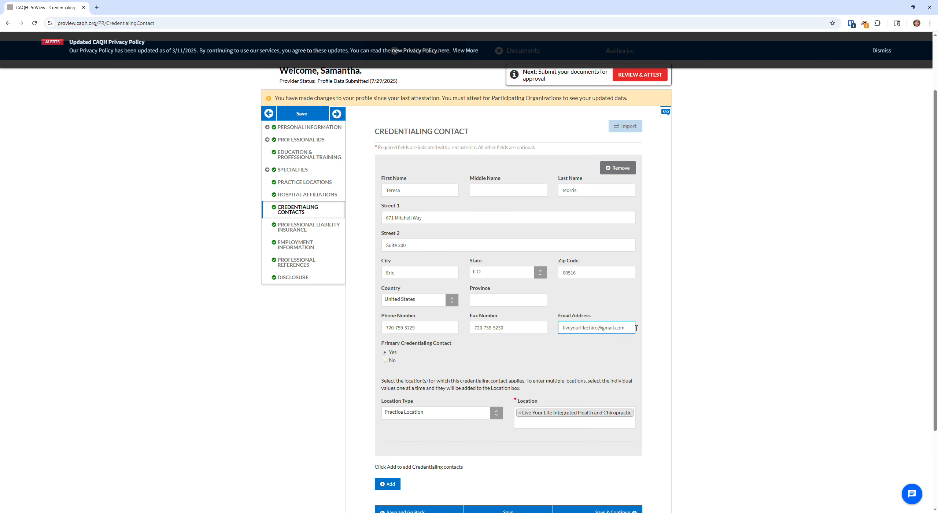
Keep Practice Location as the location type and save the contact unchanged
scroll(419, 307, "down", 1)
scroll(471, 301, "up", 1)
scroll(508, 243, "down", 2)
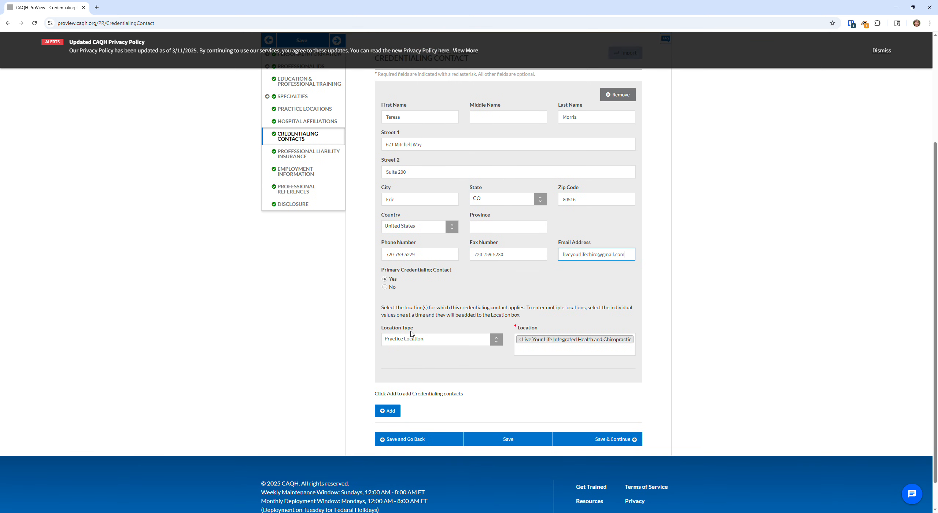
left_click(492, 344)
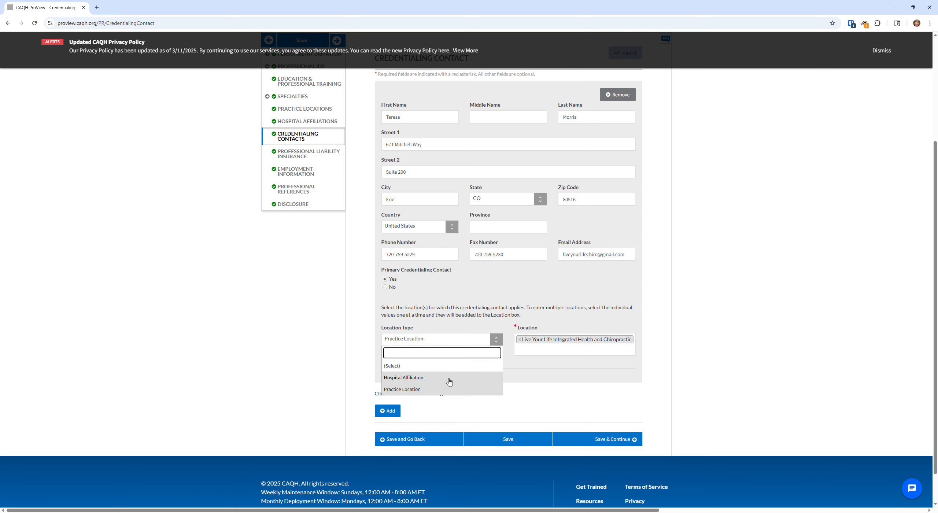
left_click(449, 344)
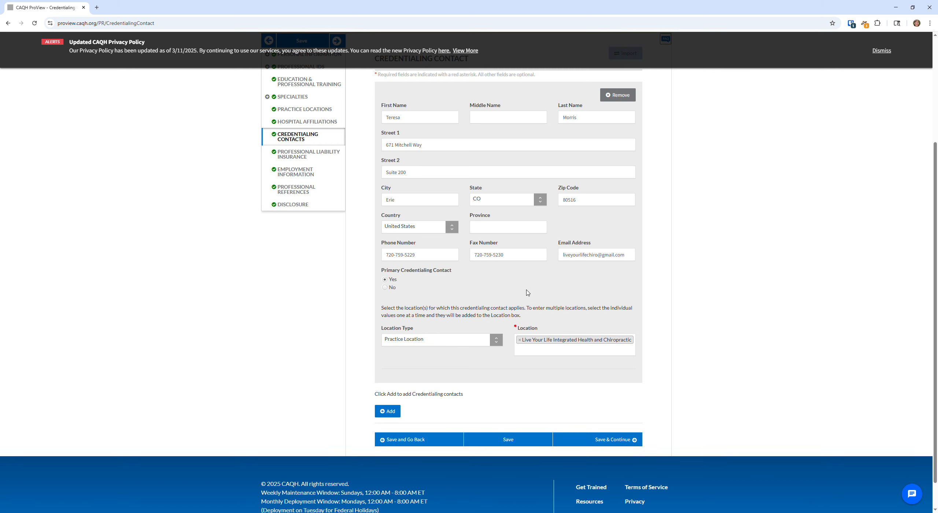
scroll(666, 275, "up", 4)
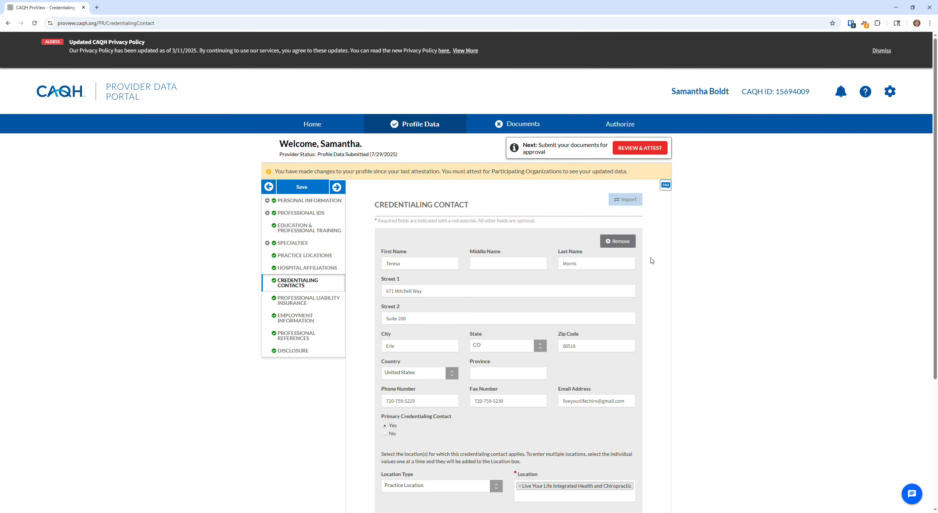
scroll(665, 275, "down", 5)
left_click(615, 407)
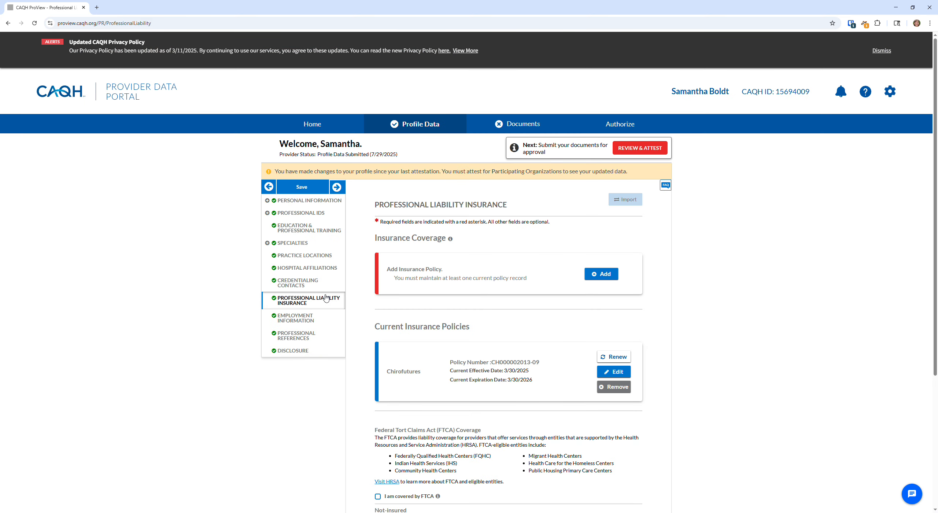
Review the Chirofutures liability policy's Insurance Coverage form and save the record
scroll(500, 221, "down", 1)
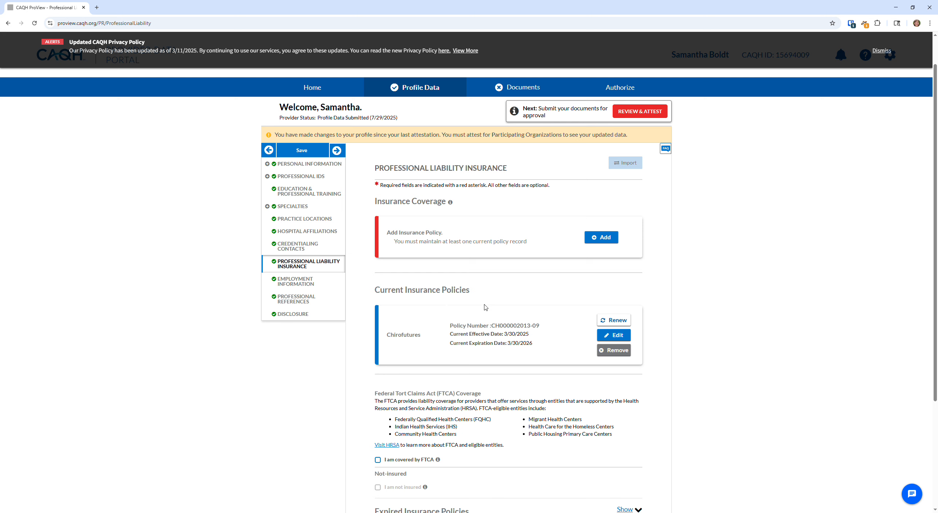
scroll(468, 331, "down", 5)
scroll(553, 310, "up", 4)
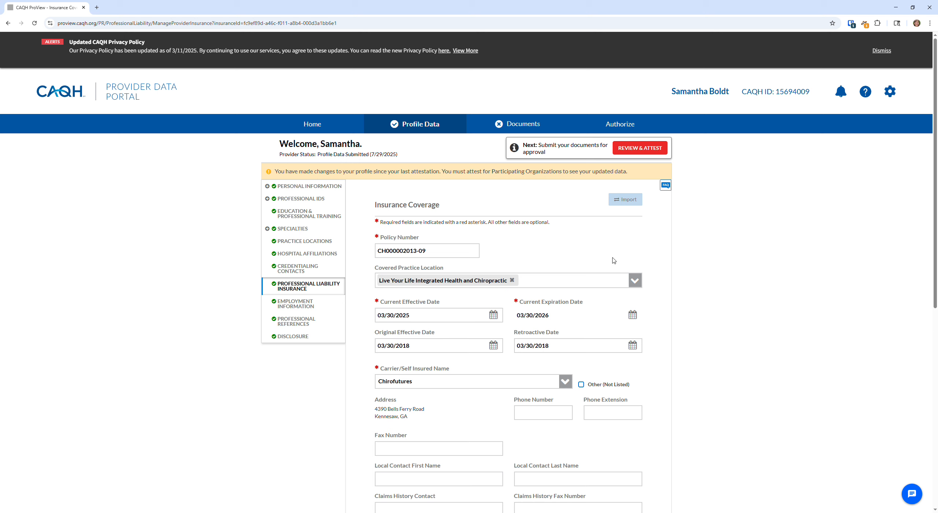
scroll(391, 266, "down", 1)
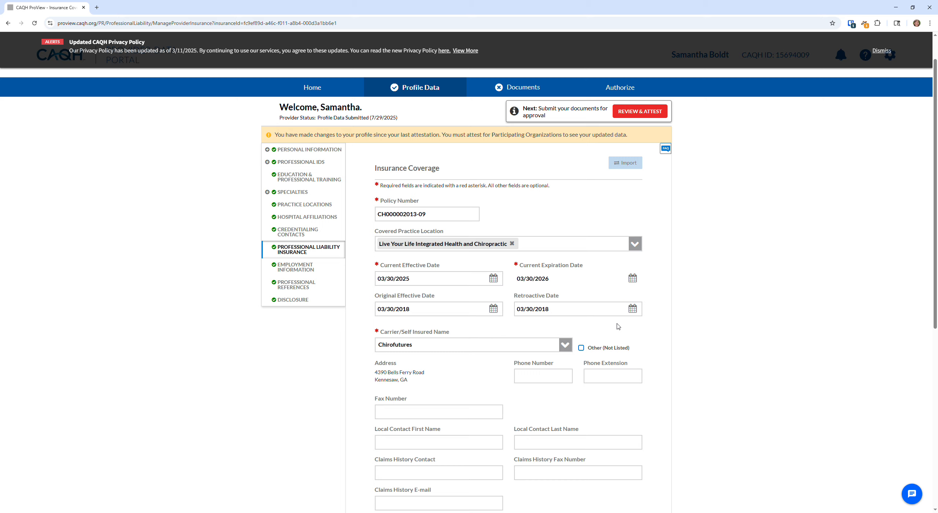
scroll(682, 297, "down", 3)
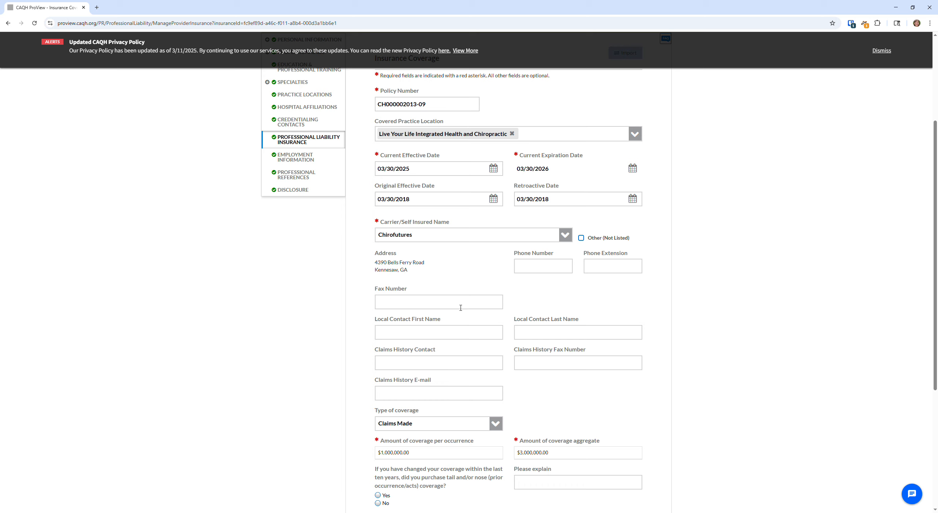
scroll(461, 307, "down", 3)
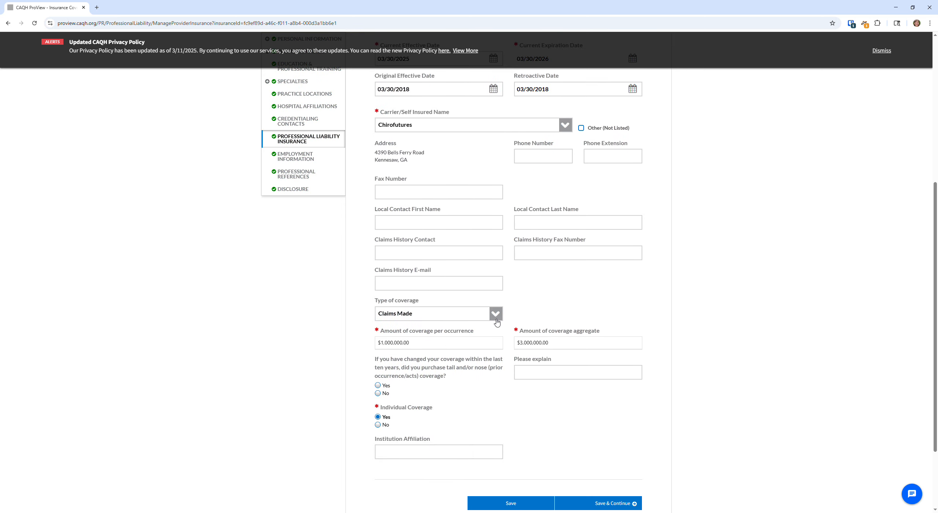
scroll(459, 355, "down", 1)
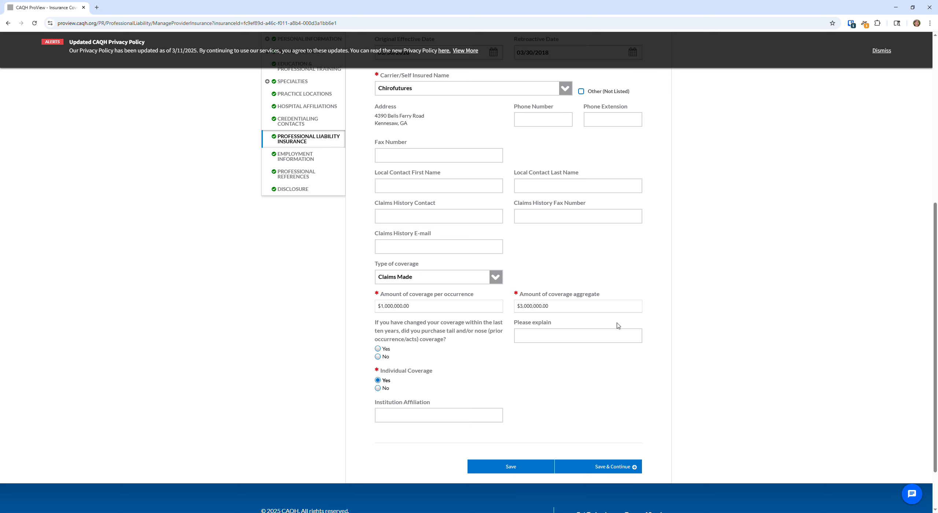
scroll(584, 305, "up", 8)
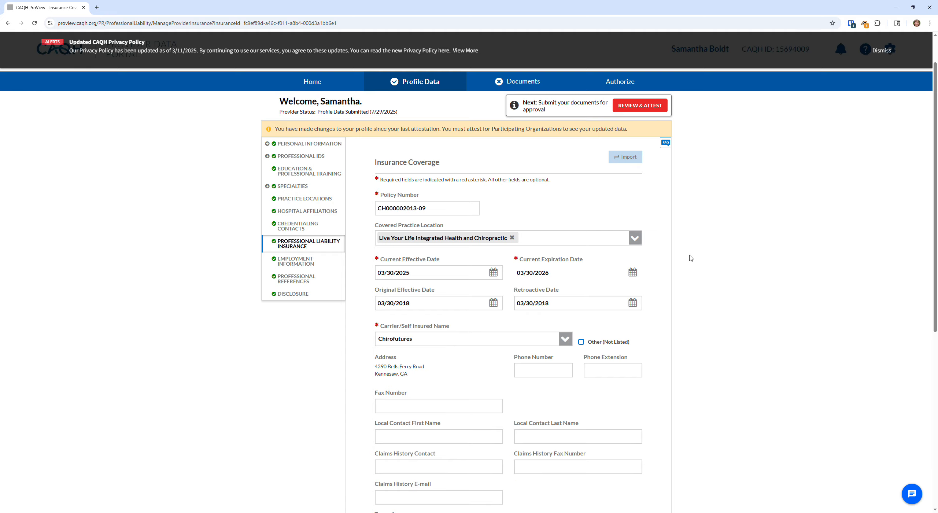
scroll(691, 257, "down", 2)
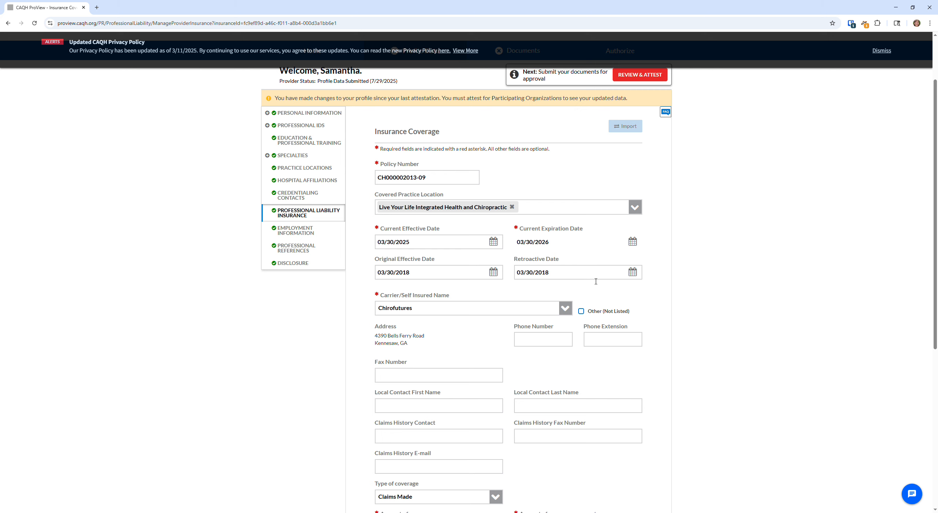
scroll(641, 263, "up", 2)
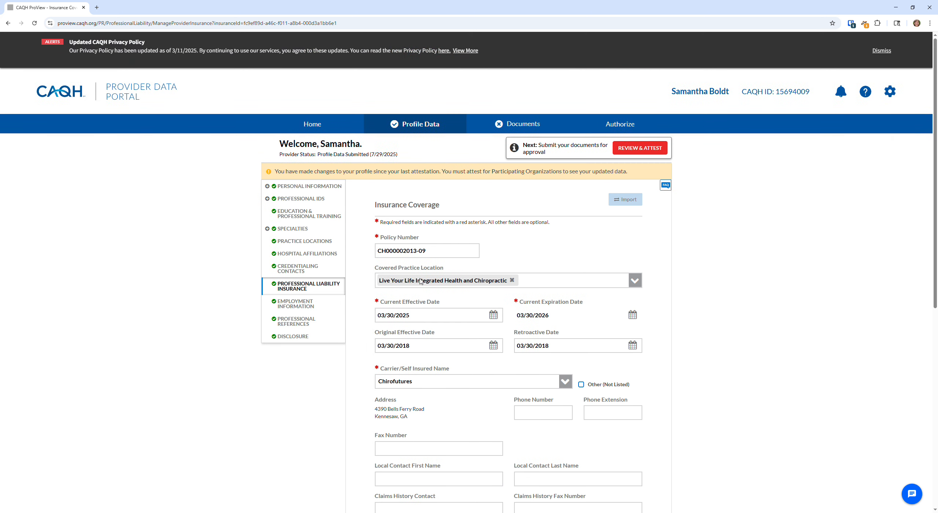
scroll(440, 282, "down", 8)
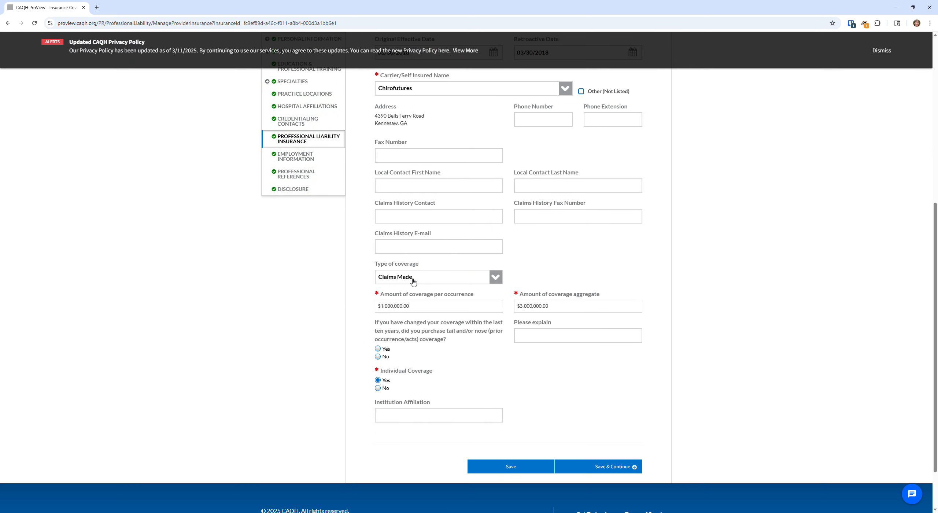
left_click(608, 468)
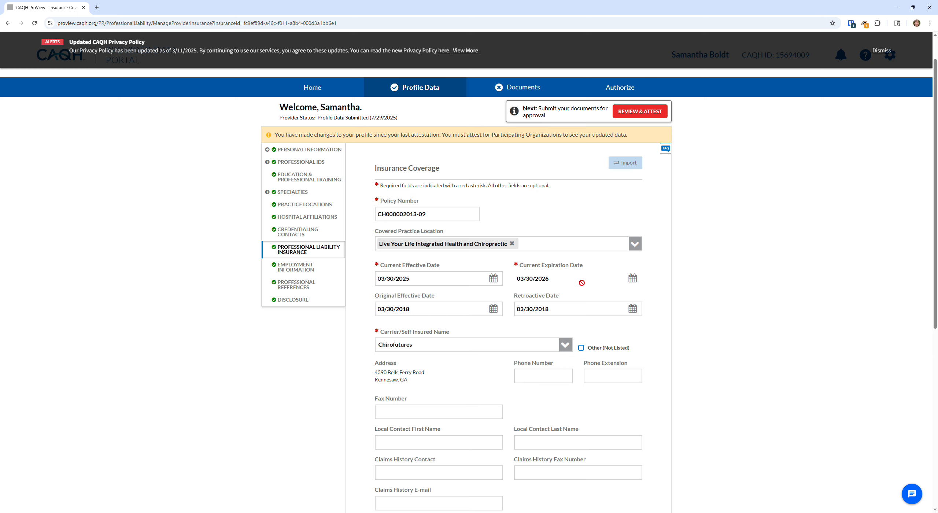
Save the coverage, OK the document upload reminder, and save the liability insurance list
scroll(611, 323, "down", 8)
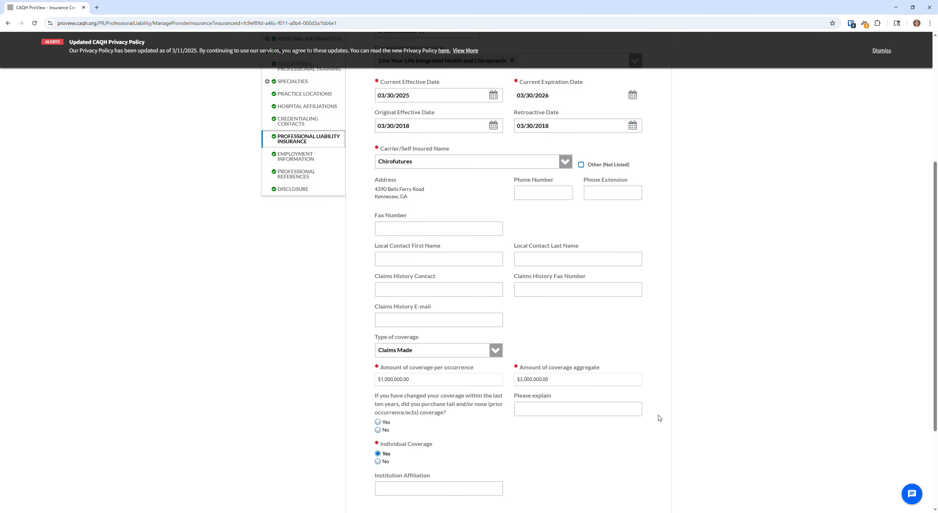
left_click(617, 432)
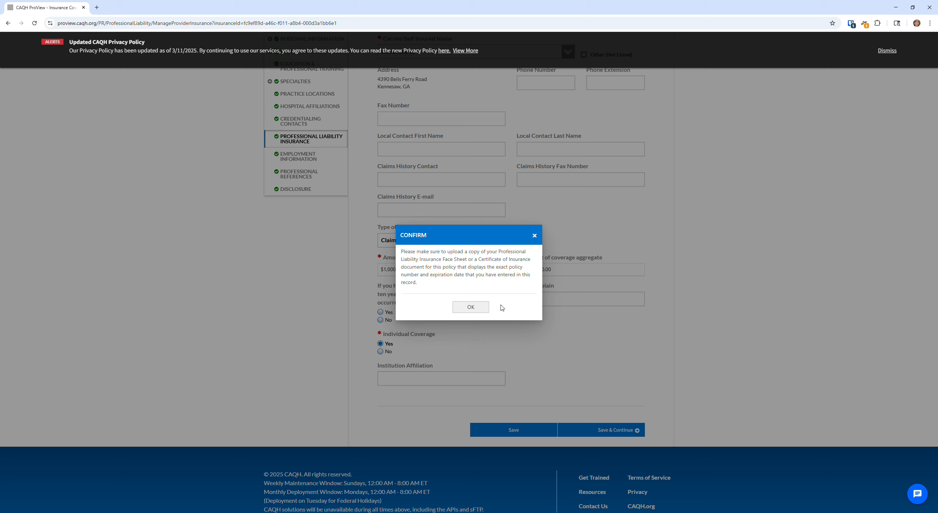
left_click(471, 307)
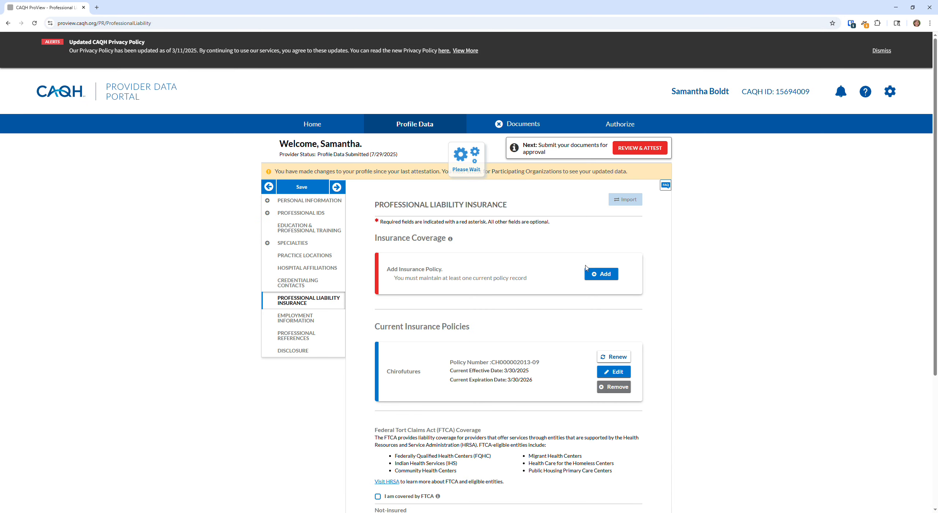
scroll(527, 366, "down", 5)
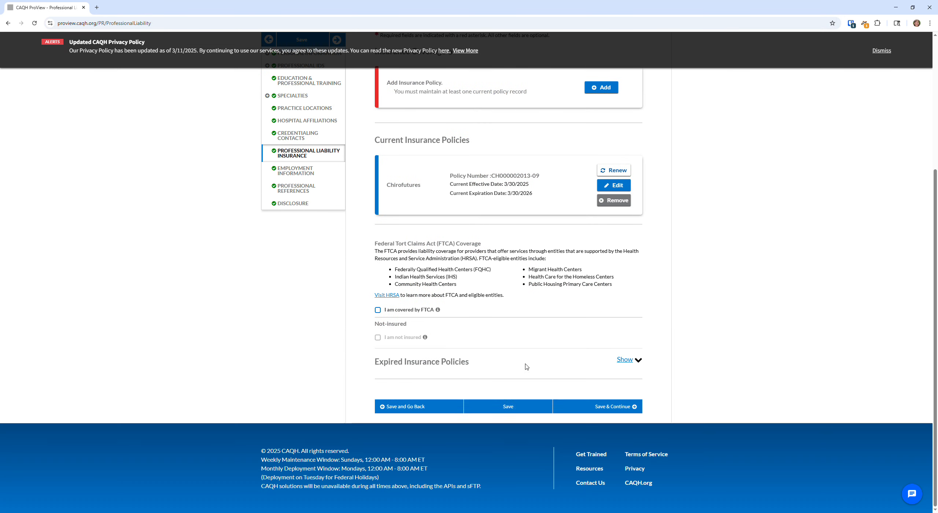
left_click(609, 406)
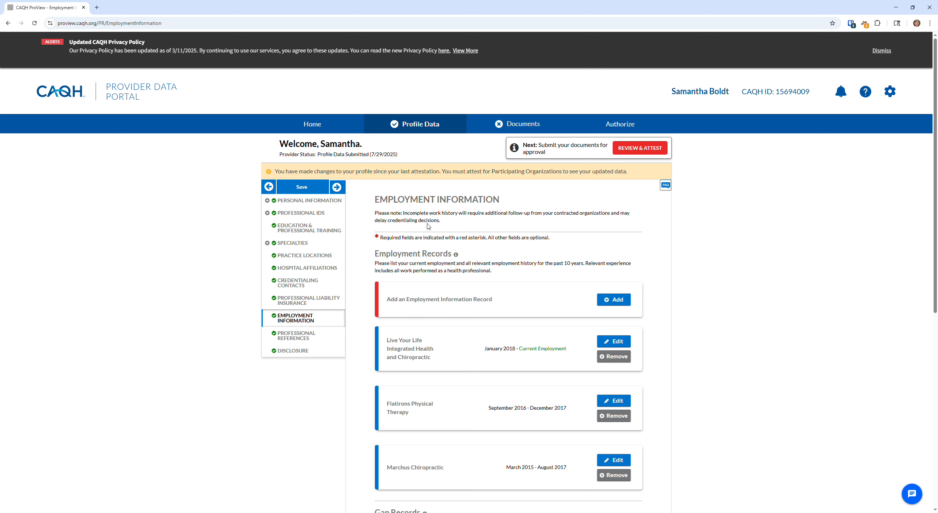
Read the Colorado employment gap requirements, including gaps longer than 30 days
scroll(482, 252, "down", 1)
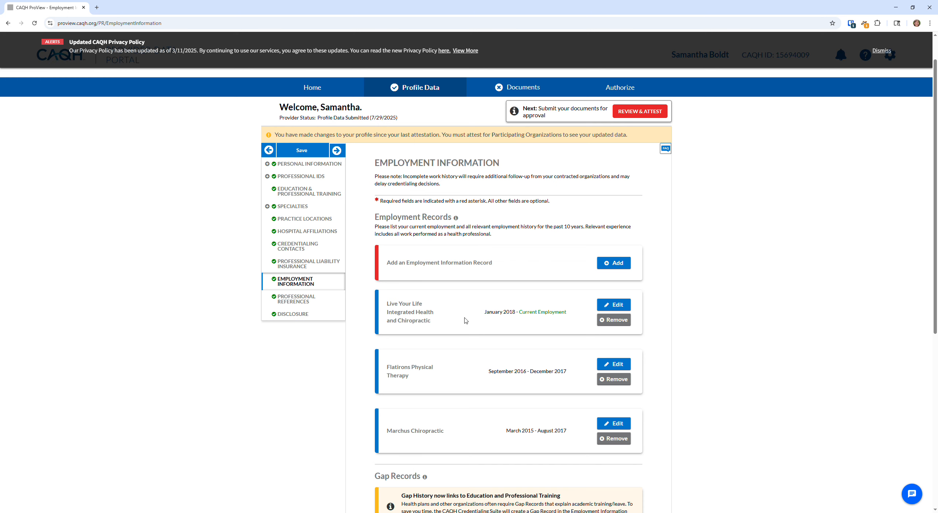
scroll(486, 404, "down", 3)
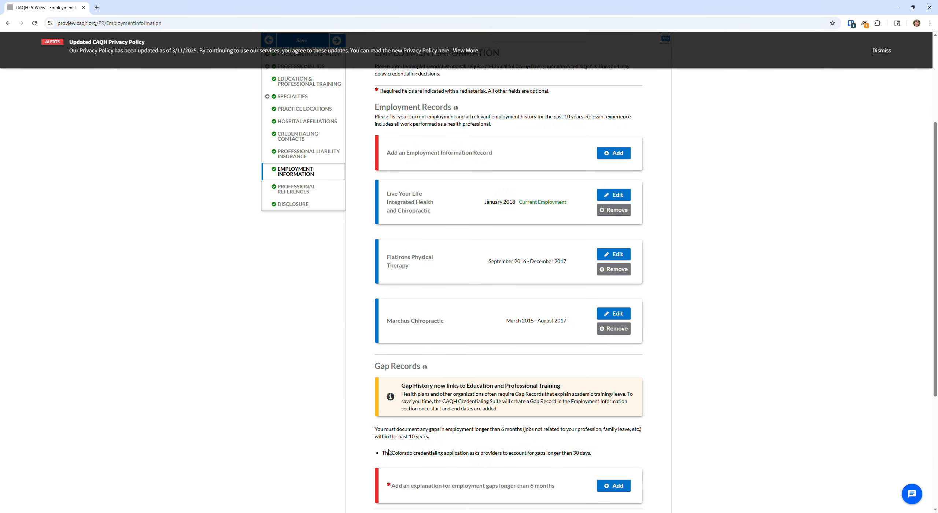
left_click_drag(382, 453, 623, 455)
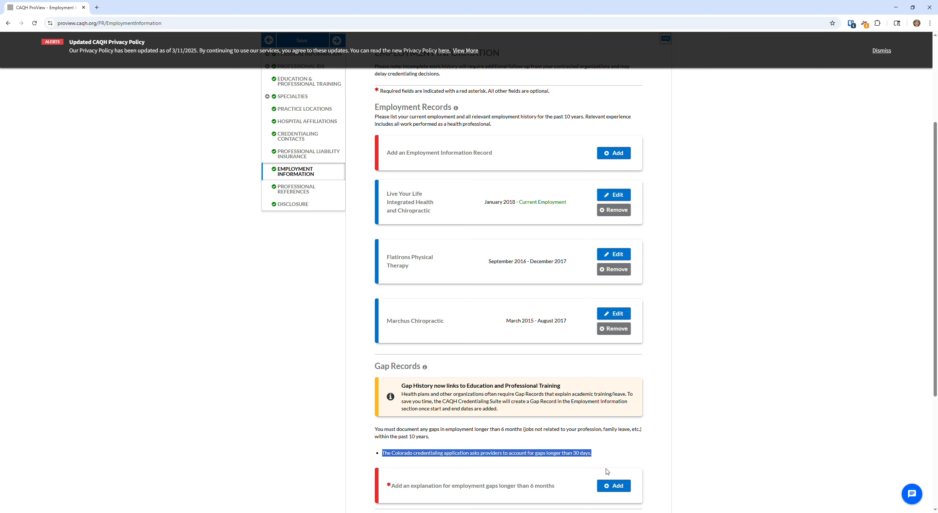
left_click(600, 454)
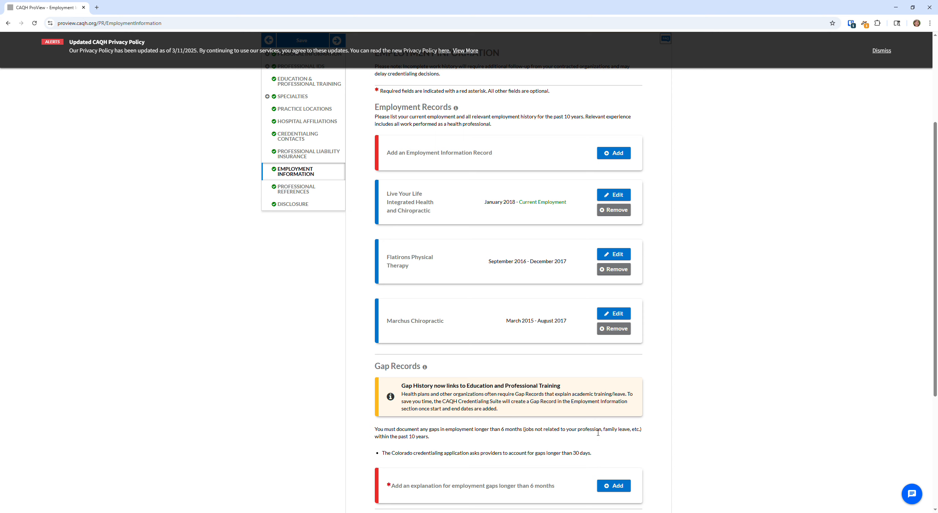
scroll(598, 433, "down", 1)
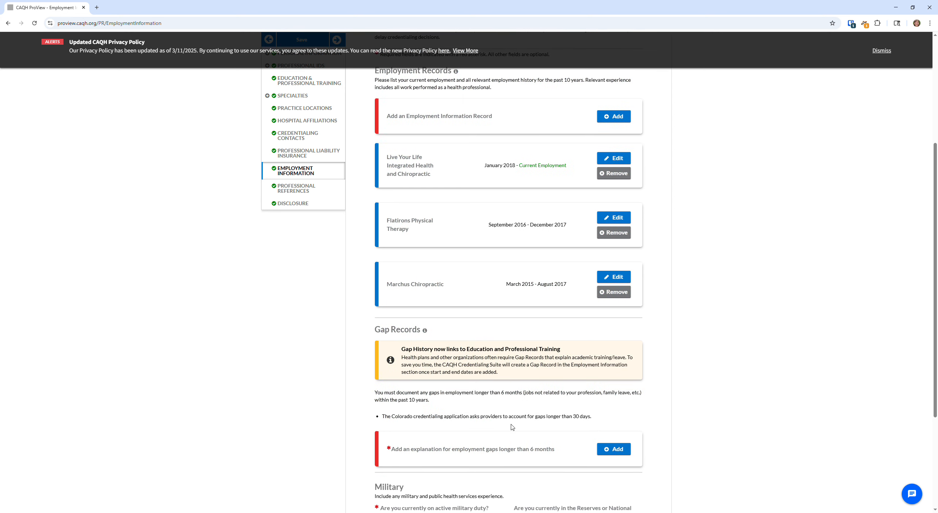
left_click_drag(503, 417, 593, 416)
left_click(593, 417)
scroll(592, 417, "down", 1)
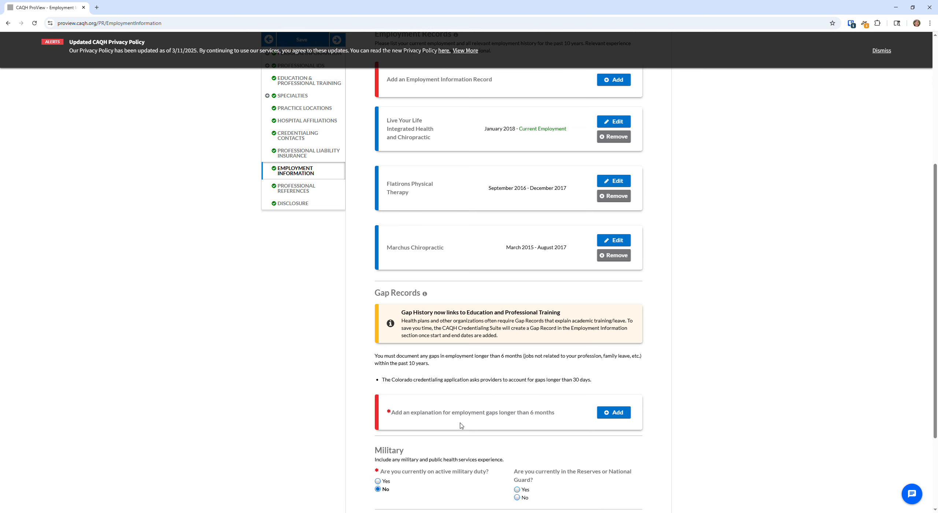
left_click_drag(533, 381, 596, 386)
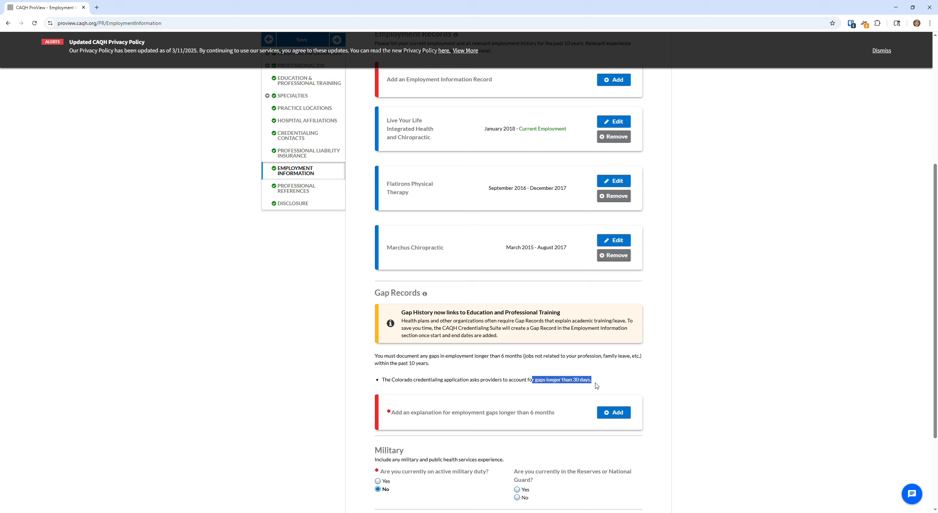
left_click(625, 380)
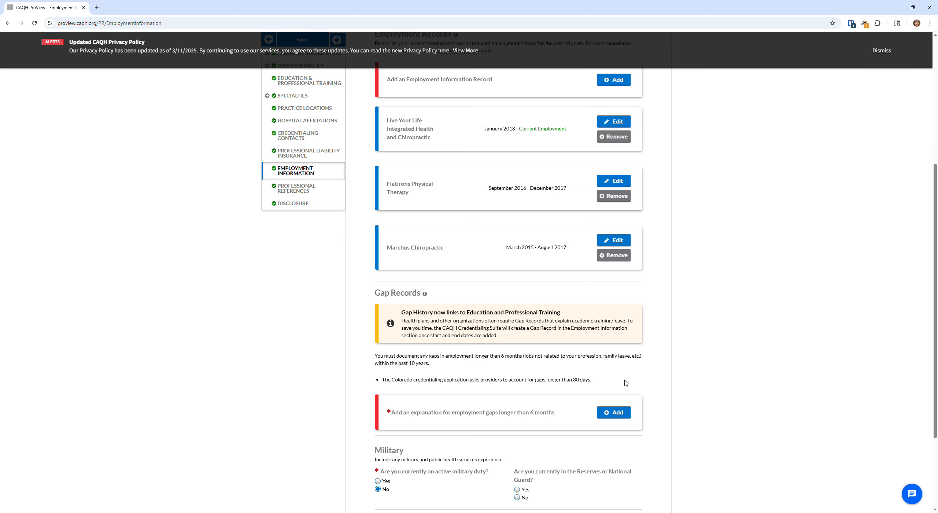
Answer No to Reserves or National Guard and save the employment information
scroll(624, 388, "down", 2)
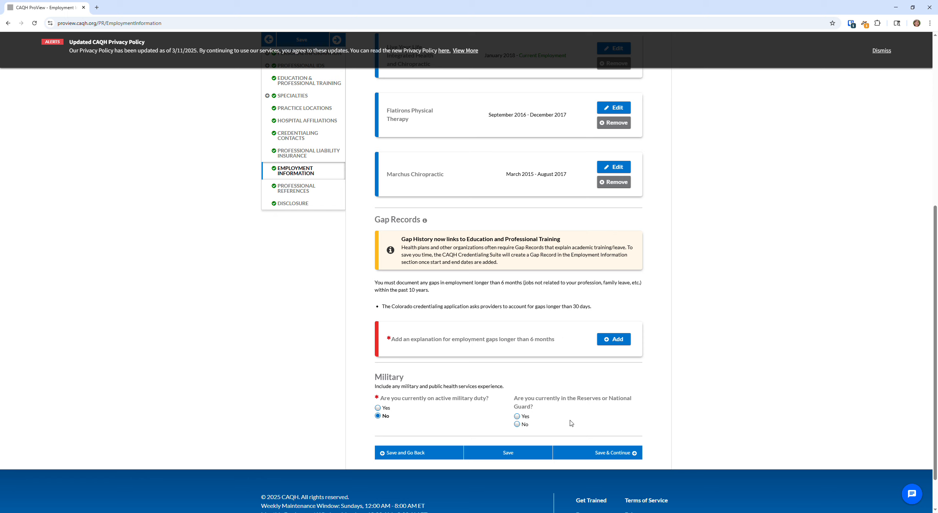
left_click(517, 425)
left_click(616, 454)
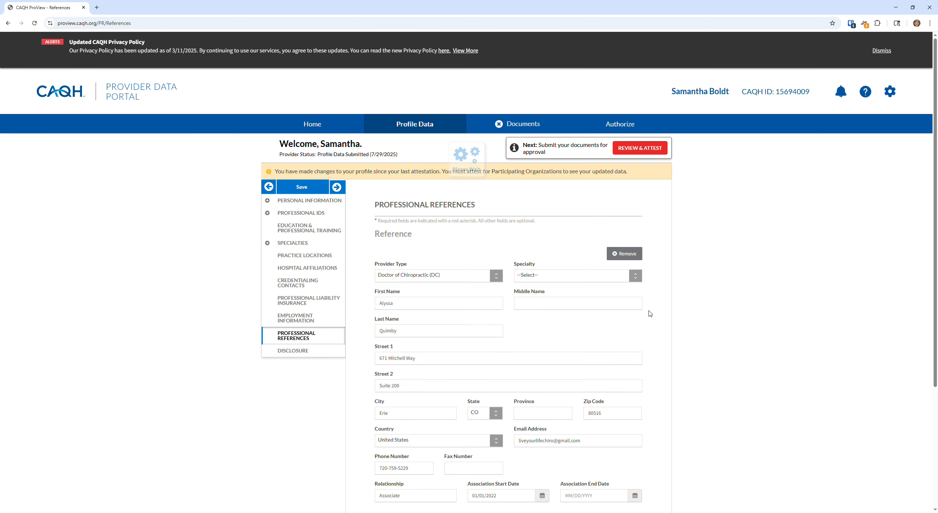
Leave the Professional References entries unchanged, save them, and continue to the Disclosure questions
scroll(773, 230, "down", 1)
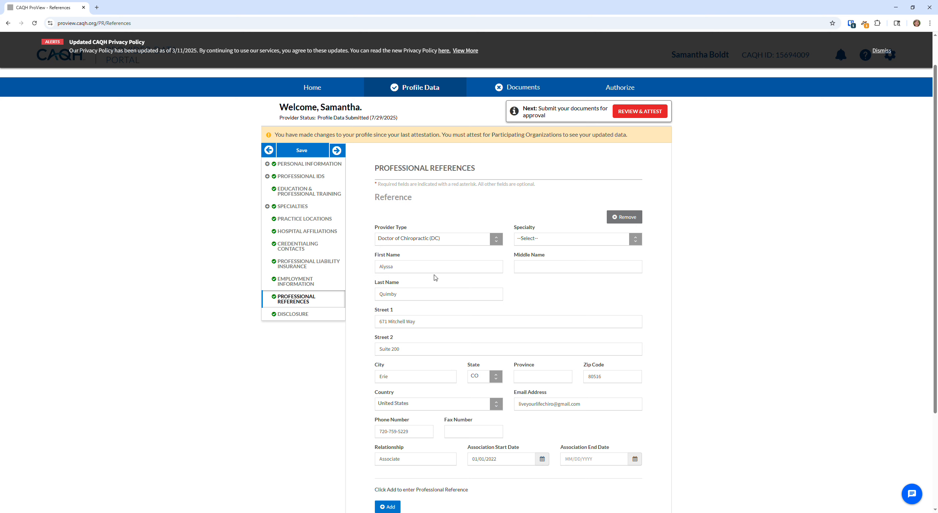
scroll(476, 282, "down", 2)
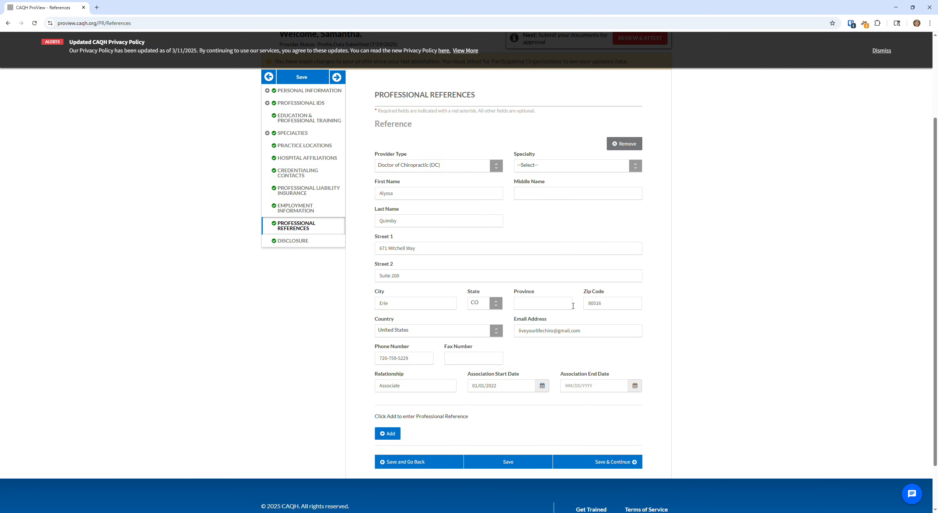
scroll(439, 311, "up", 3)
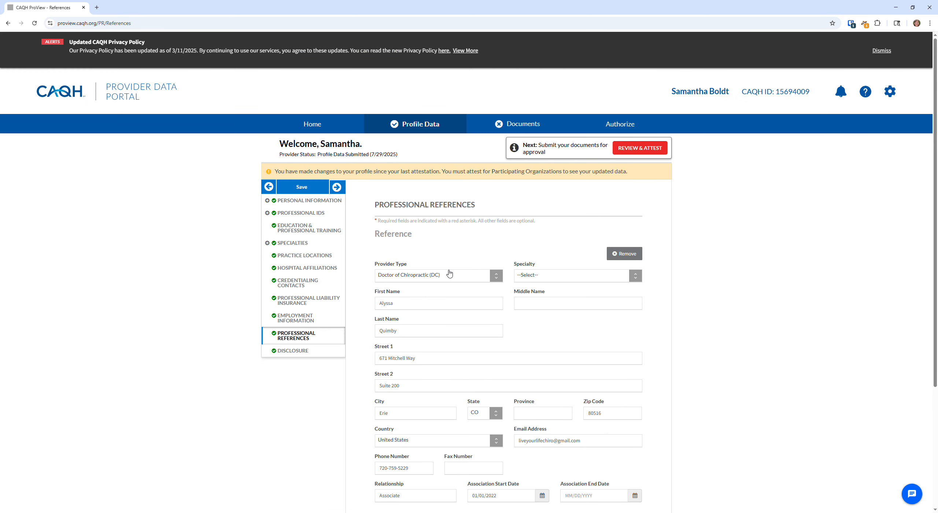
scroll(476, 256, "down", 3)
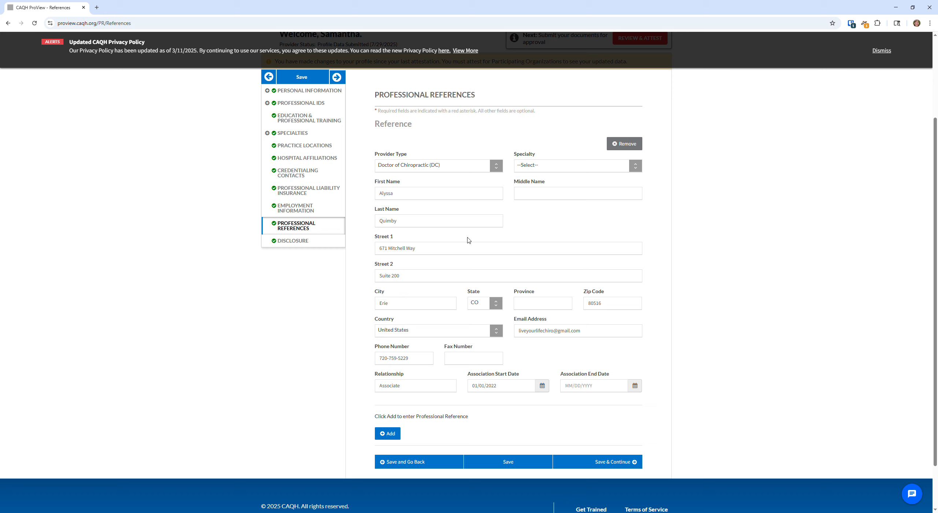
left_click(619, 462)
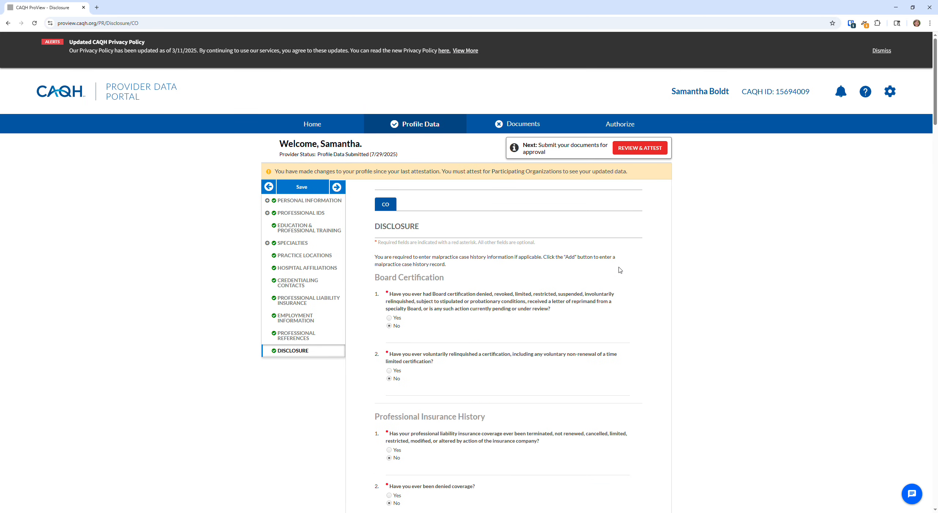
scroll(589, 239, "down", 1)
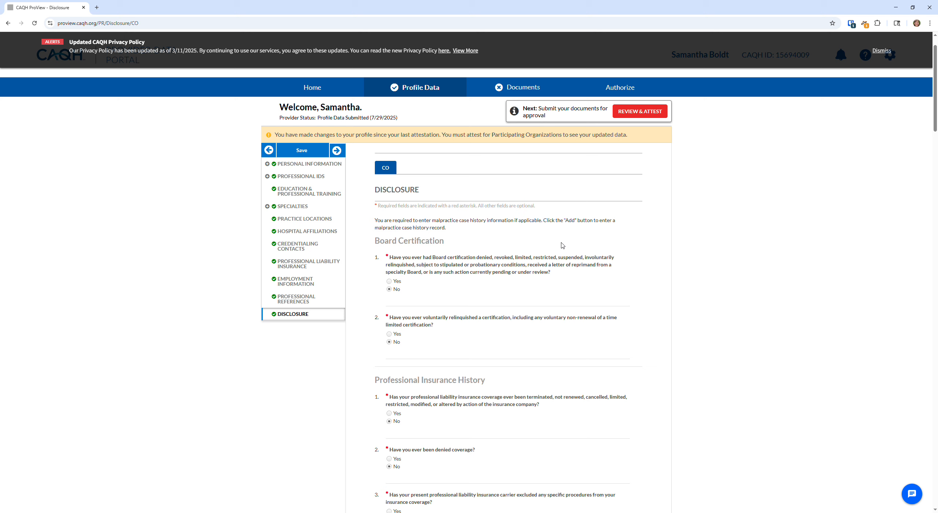
scroll(554, 251, "down", 3)
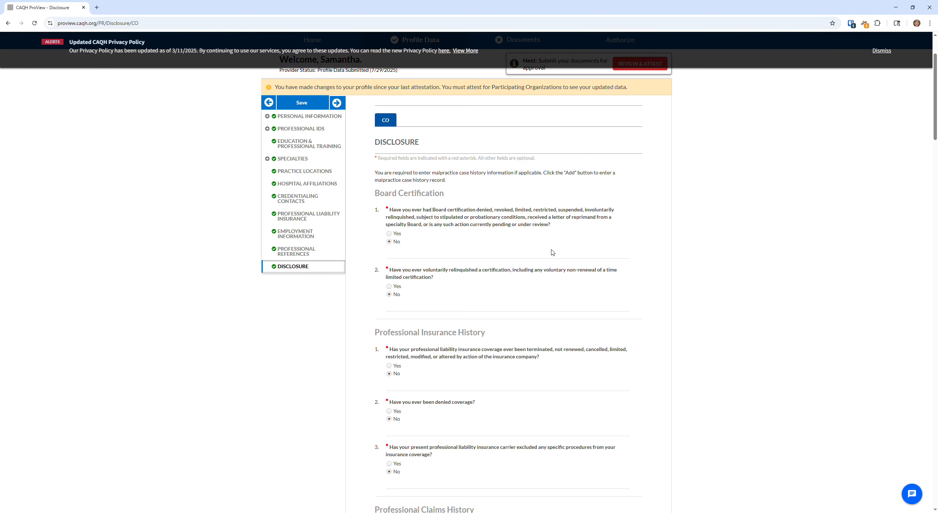
scroll(552, 252, "down", 4)
scroll(506, 278, "down", 12)
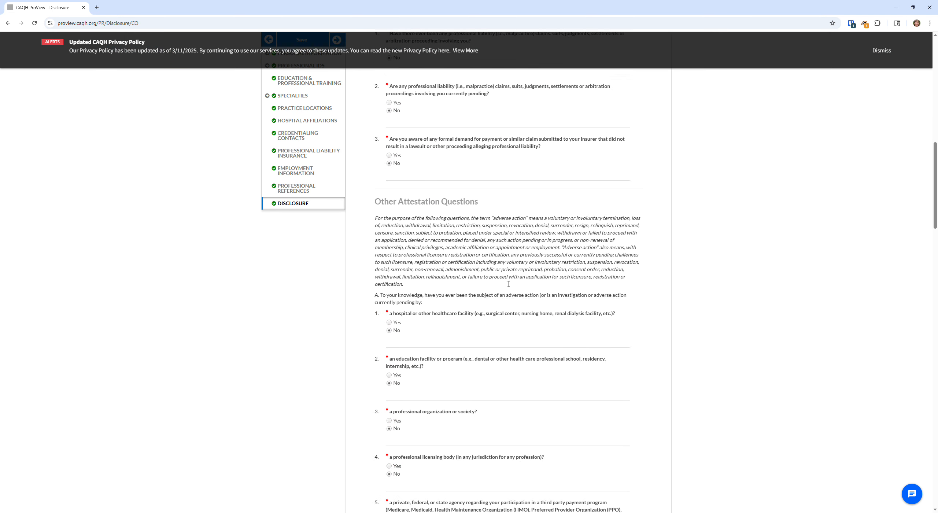
scroll(506, 283, "down", 10)
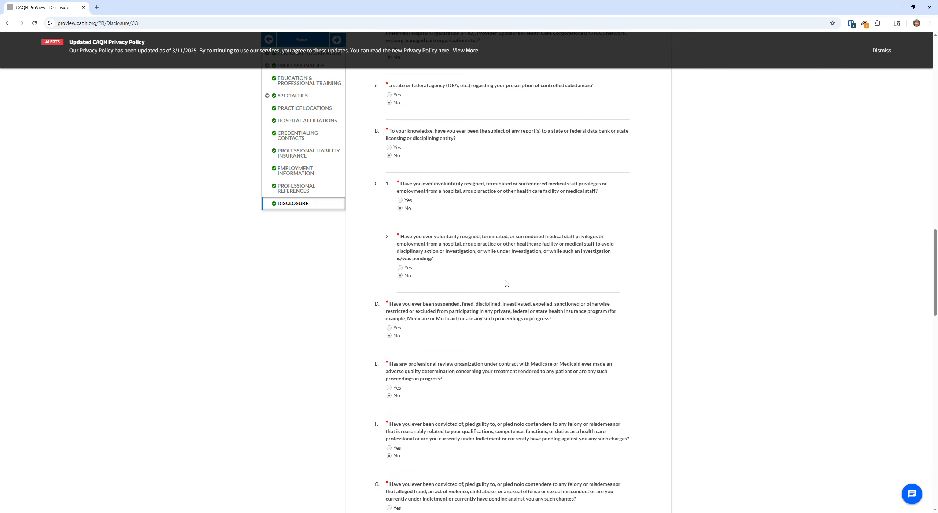
scroll(506, 283, "down", 4)
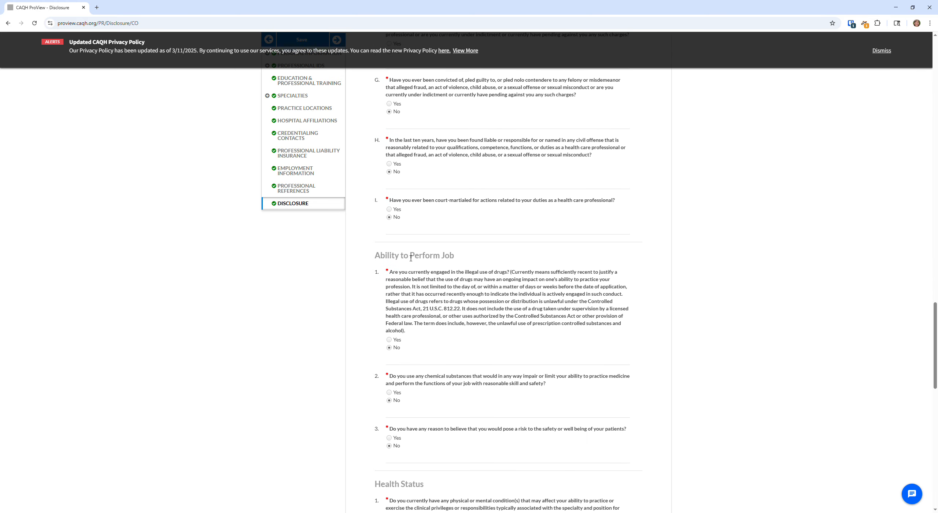
scroll(469, 266, "down", 3)
scroll(470, 268, "down", 1)
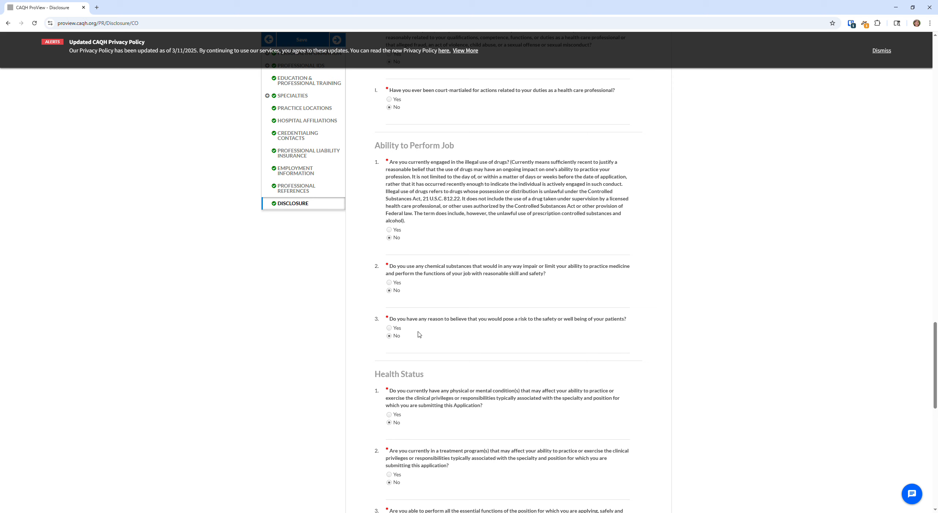
scroll(479, 379, "down", 3)
scroll(465, 296, "up", 2)
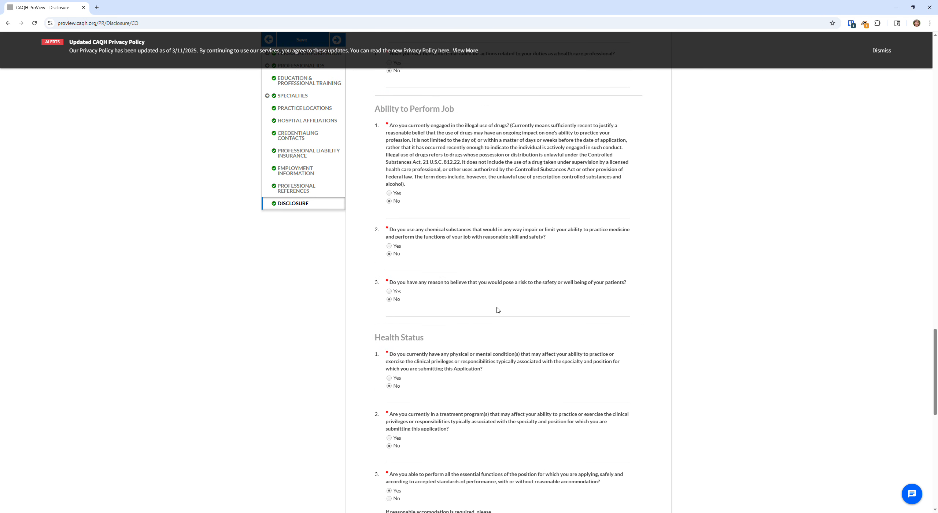
scroll(498, 310, "down", 4)
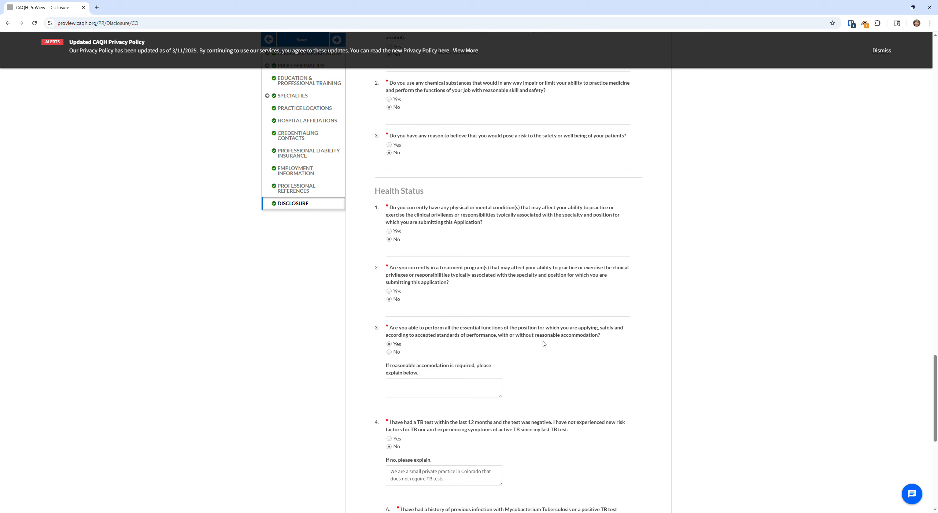
scroll(578, 350, "down", 1)
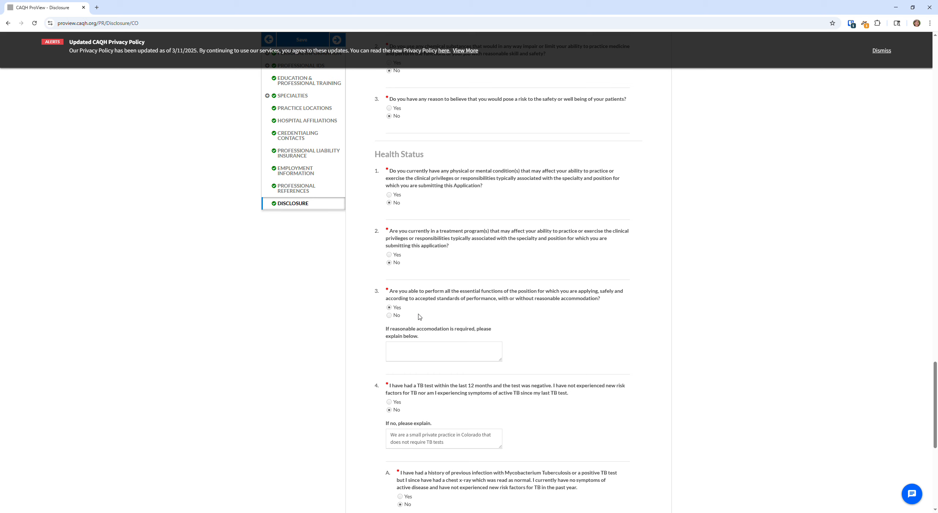
scroll(584, 264, "down", 5)
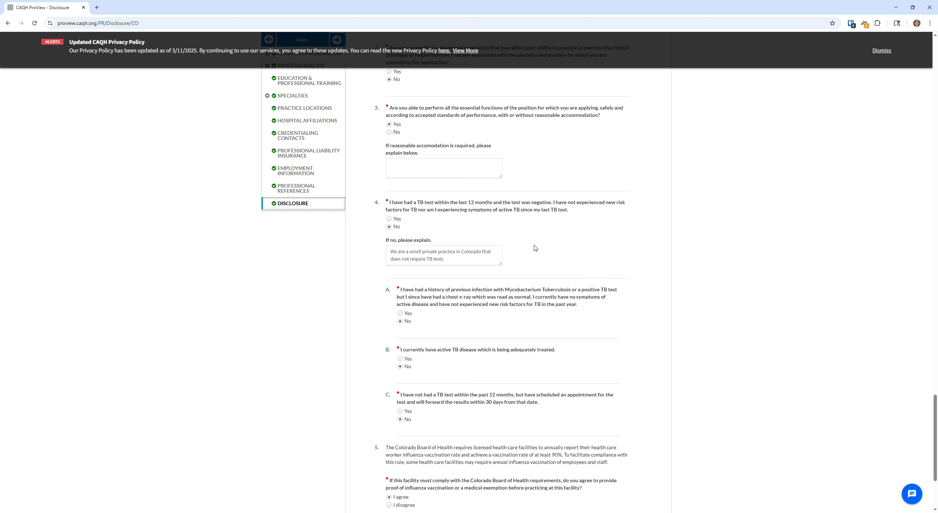
Review the TB test explanation and save the Disclosure answers, continuing to the profile review
left_click(473, 259)
scroll(475, 268, "down", 1)
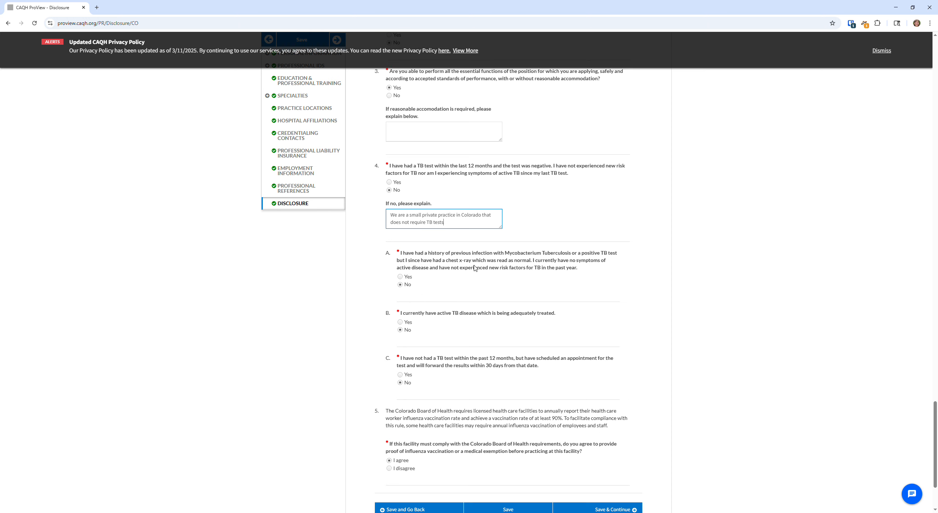
scroll(484, 323, "down", 2)
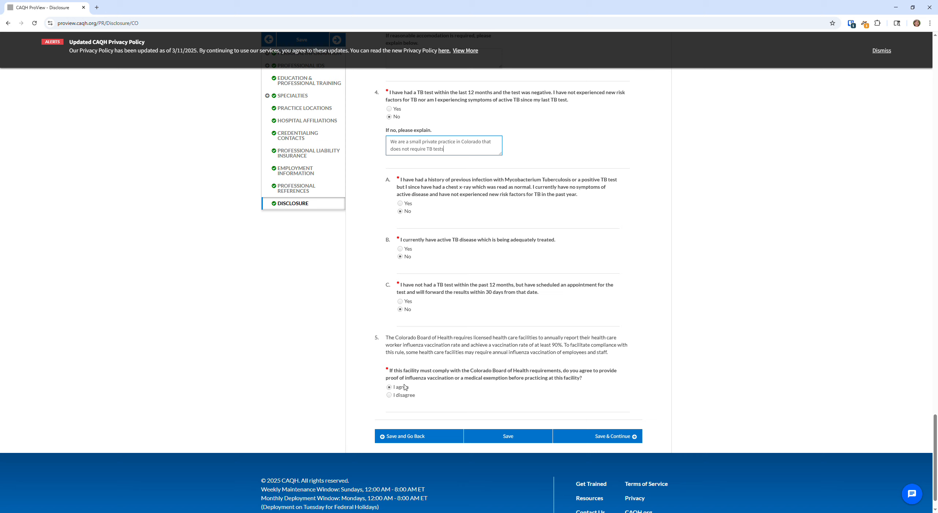
left_click(455, 388)
scroll(501, 368, "up", 2)
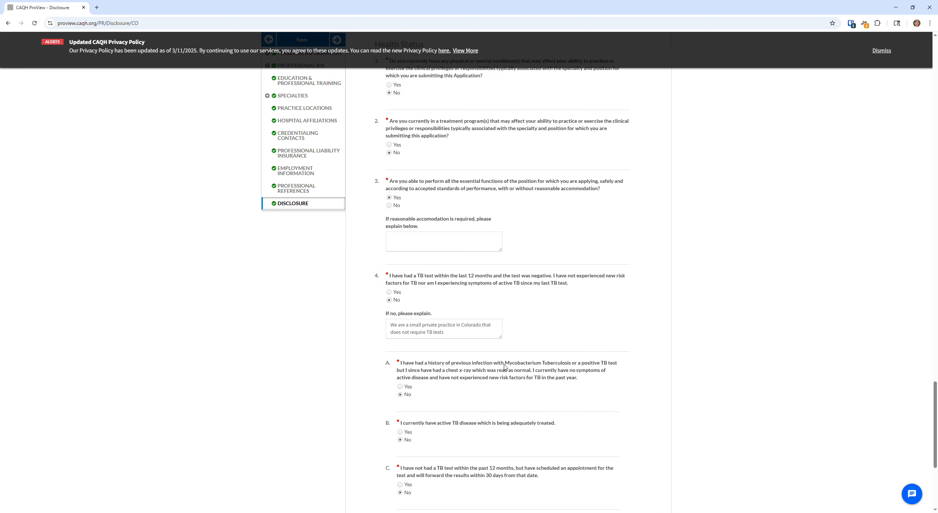
scroll(522, 358, "down", 3)
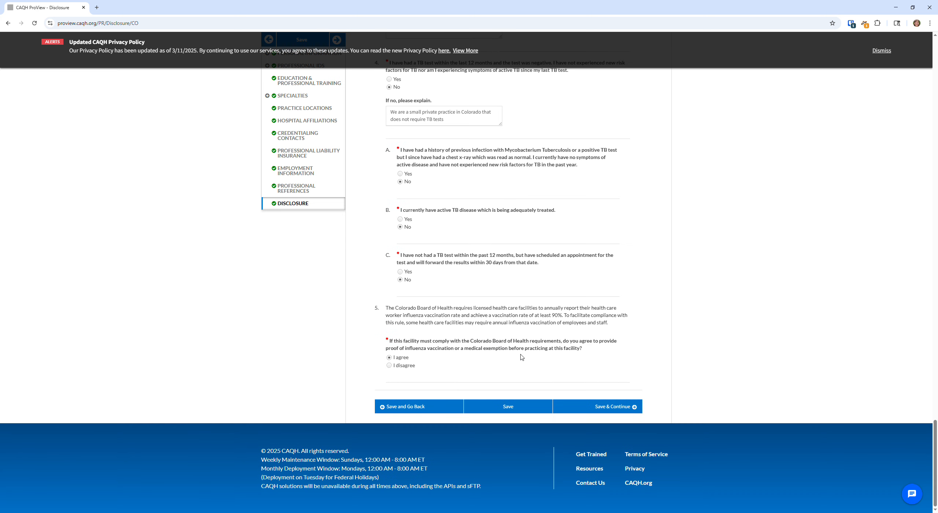
left_click(599, 408)
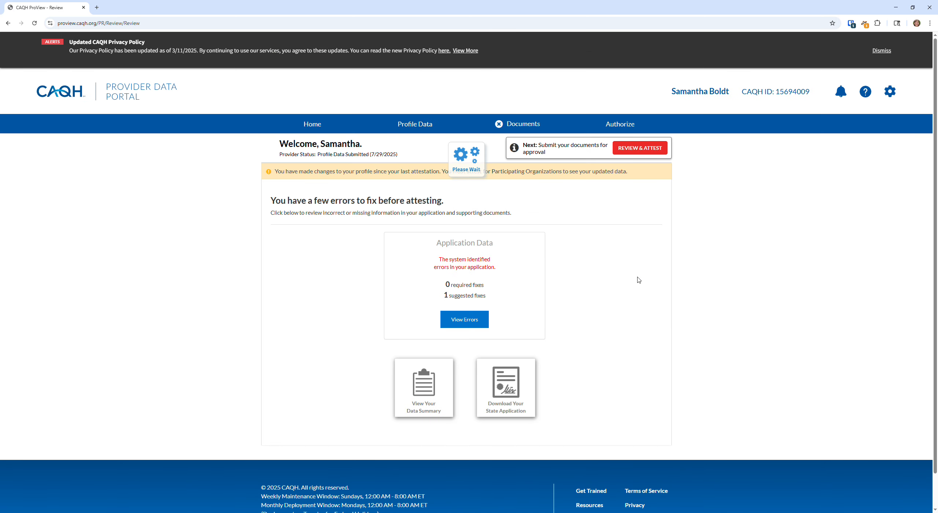
Check the review counts: 0 required fixes and 1 suggested fix
left_click_drag(444, 285, 497, 285)
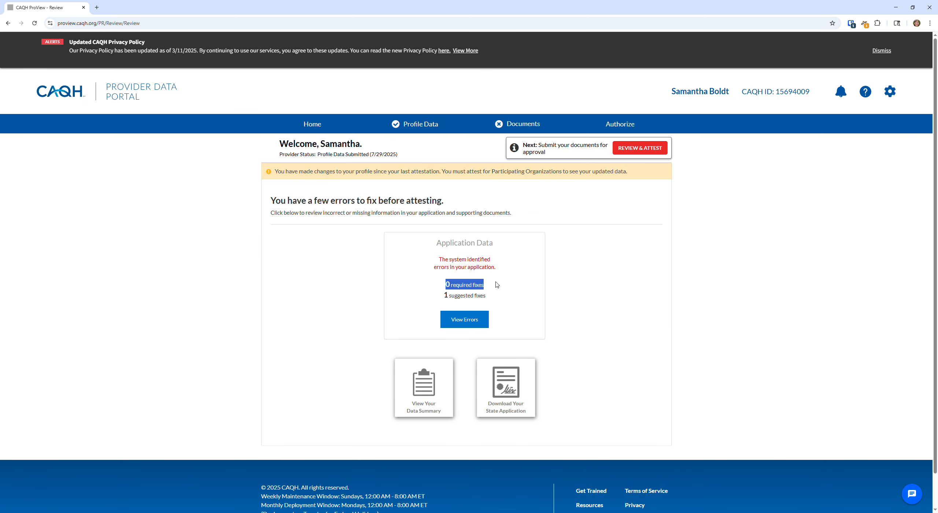
left_click(497, 285)
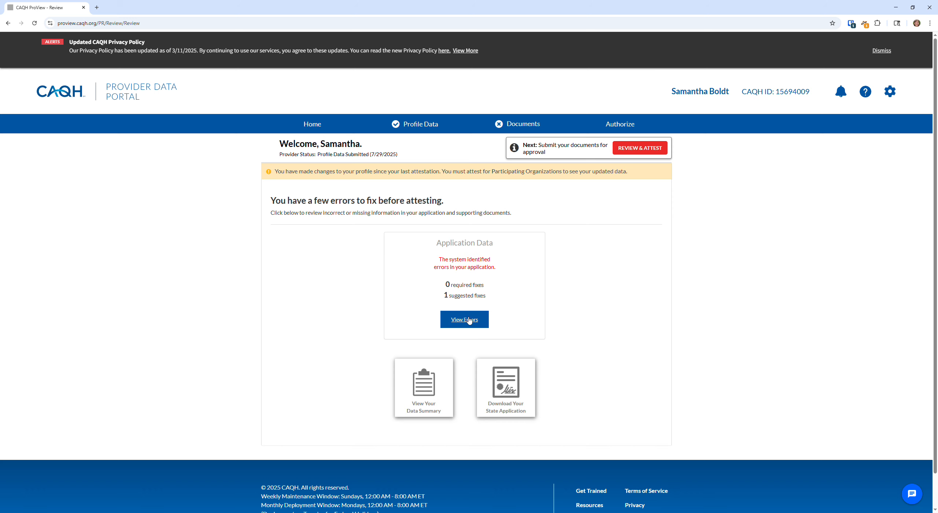
left_click_drag(450, 289, 493, 297)
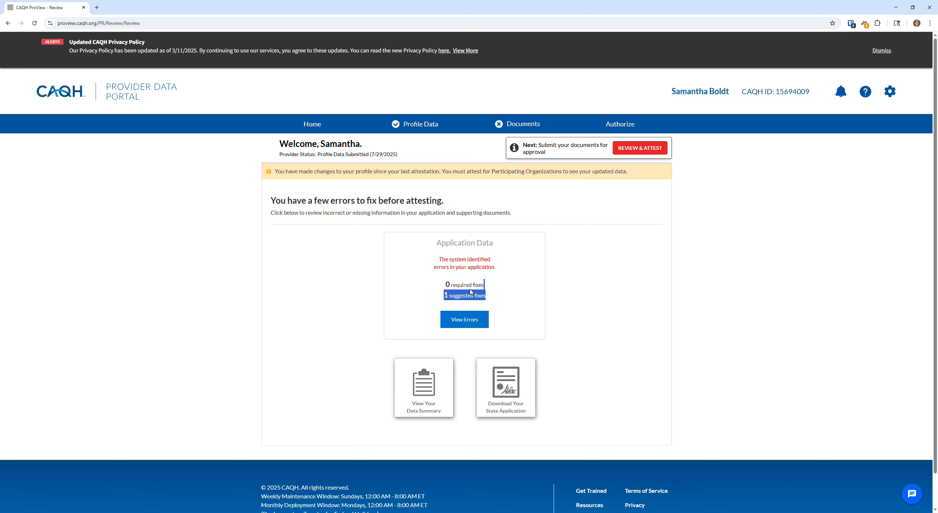
left_click(458, 291)
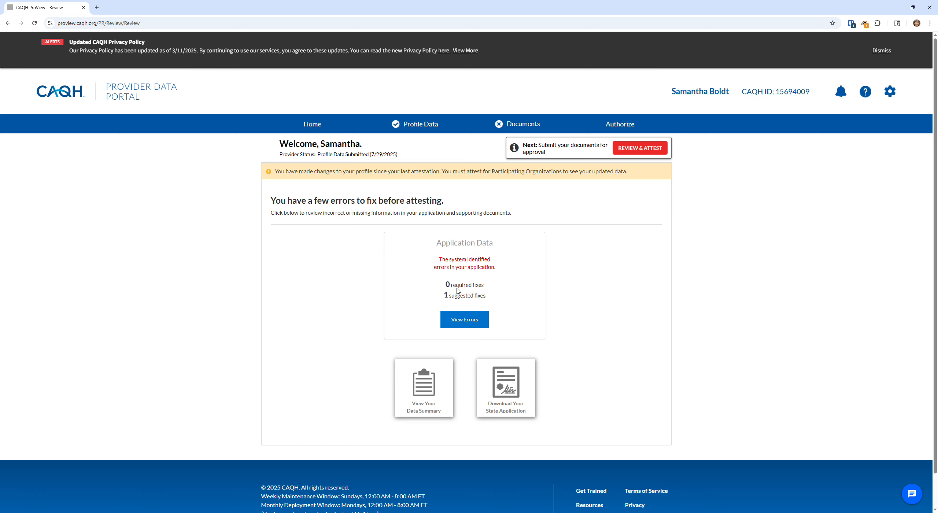
Accept the suggested standardized home address from the errors list and proceed to Review & Attest
left_click(473, 321)
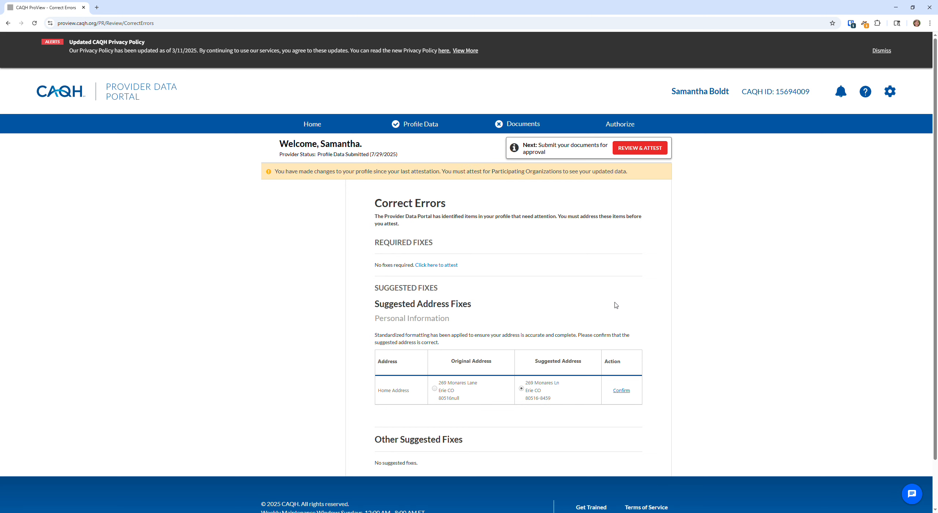
scroll(616, 305, "down", 2)
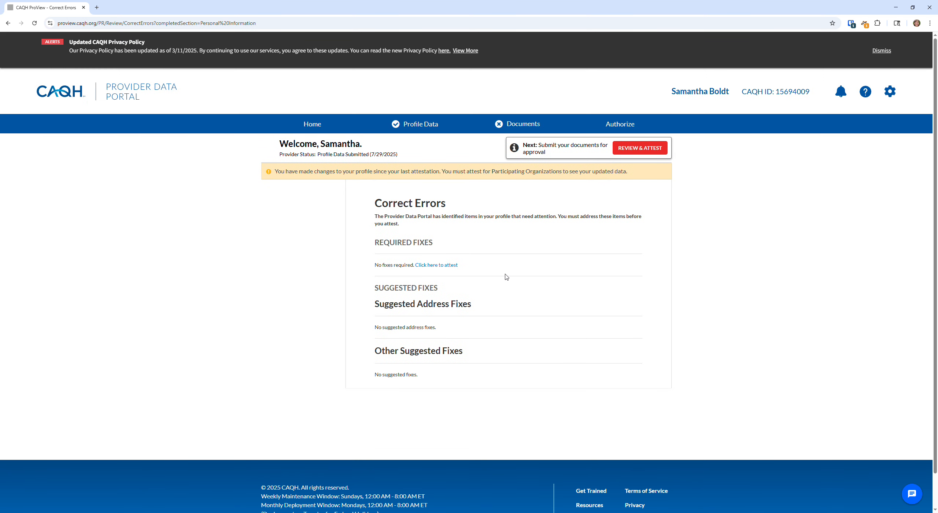
scroll(506, 277, "down", 1)
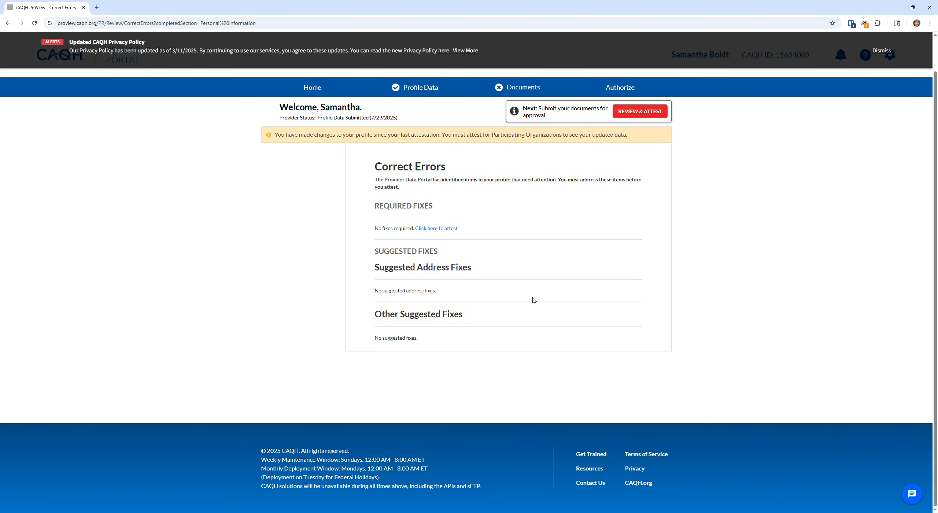
scroll(477, 224, "up", 1)
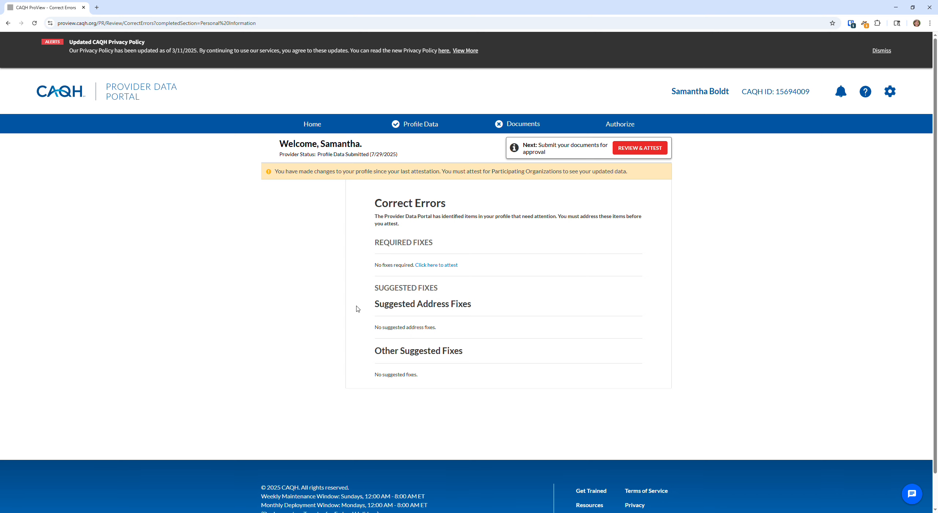
left_click(637, 153)
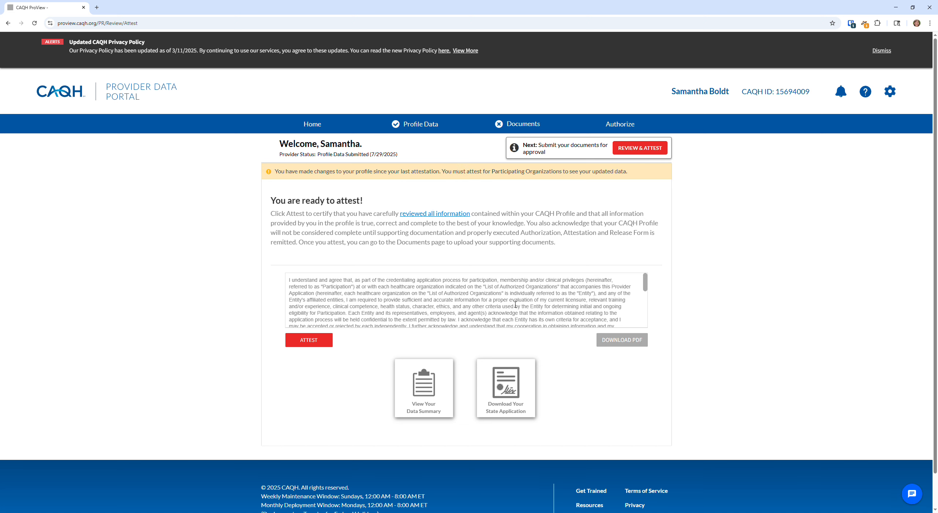
Read through the attestation agreement and attest that the profile information is true and complete
scroll(511, 305, "down", 10)
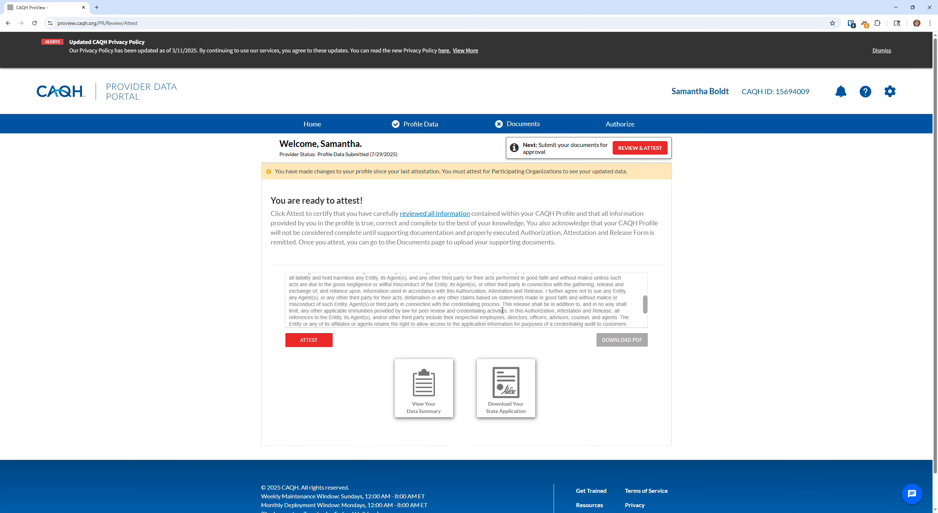
scroll(504, 315, "up", 10)
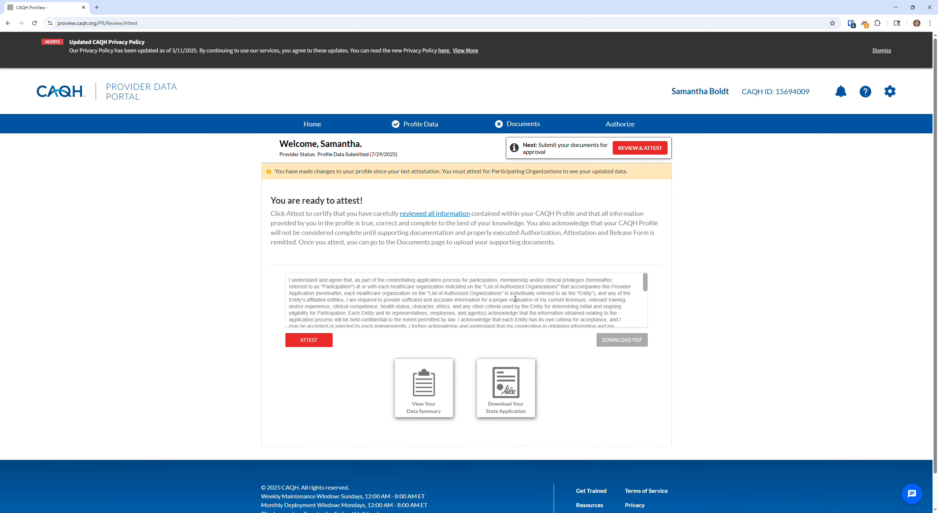
scroll(366, 216, "down", 1)
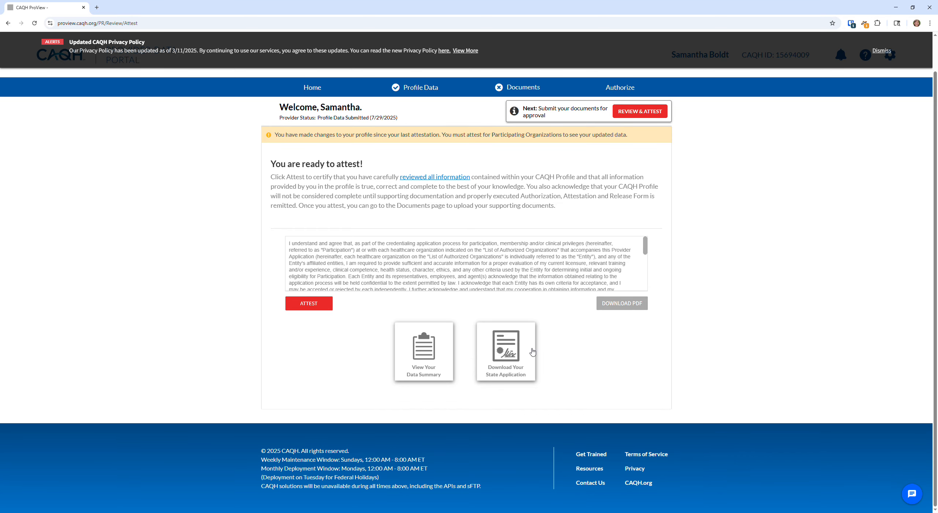
left_click(308, 304)
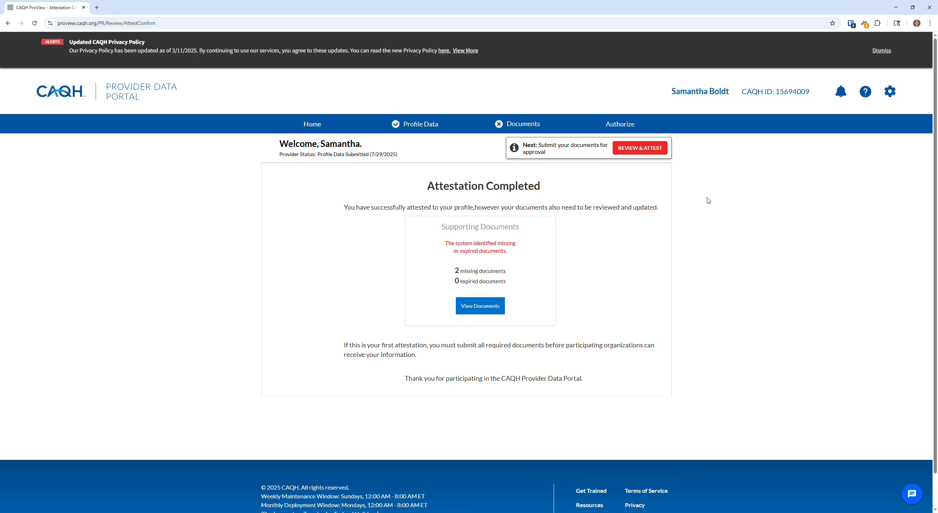
Check the 2 missing supporting documents, then return and submit the attestation again
left_click(477, 309)
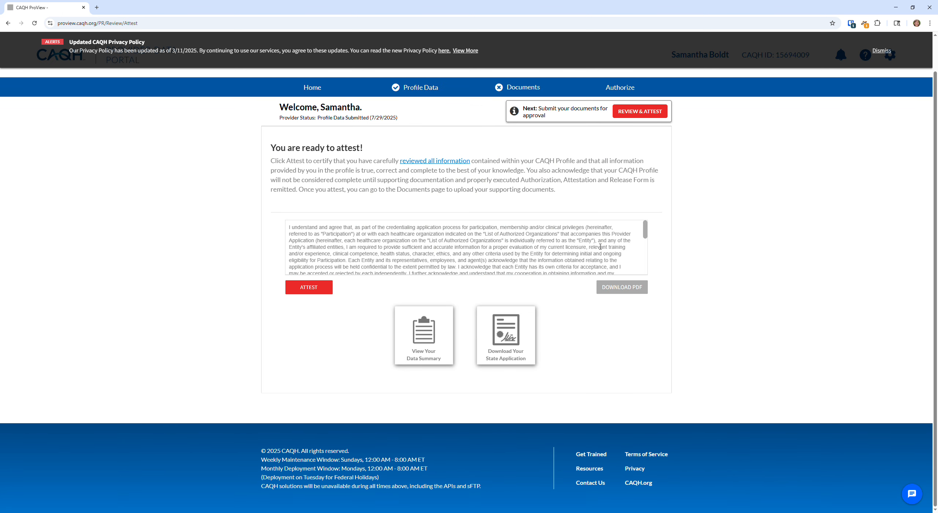
scroll(381, 305, "up", 1)
left_click(308, 326)
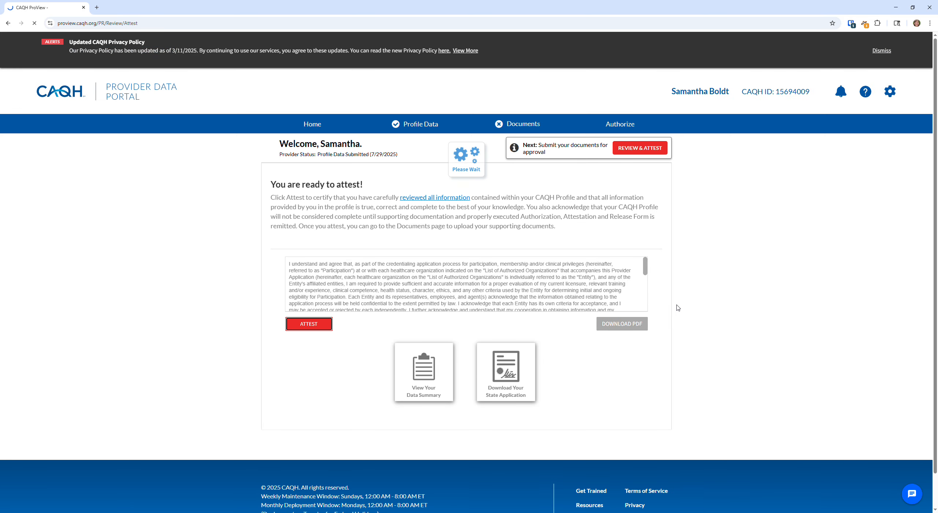